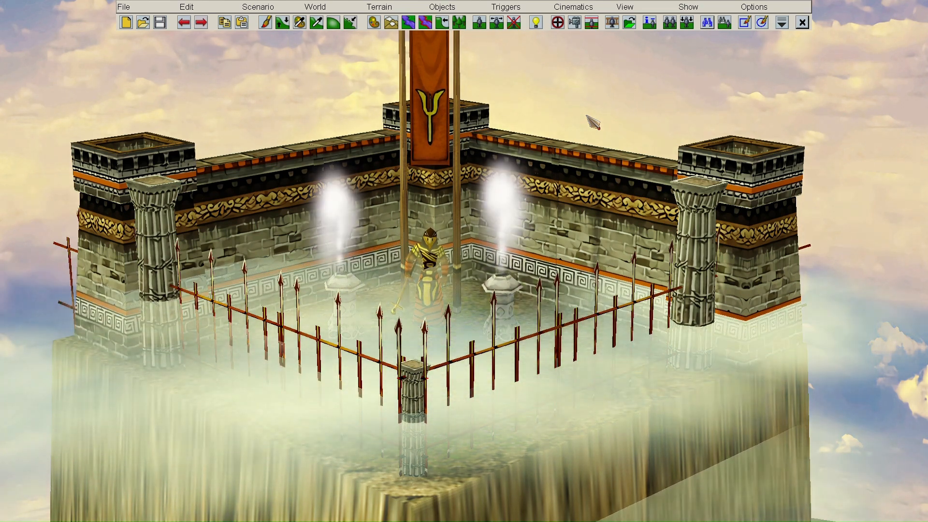
- Insert a new trigger in the Trigger Editor, set to Loop with High priority
{"action": "left_click", "coordinate": [557, 23]}
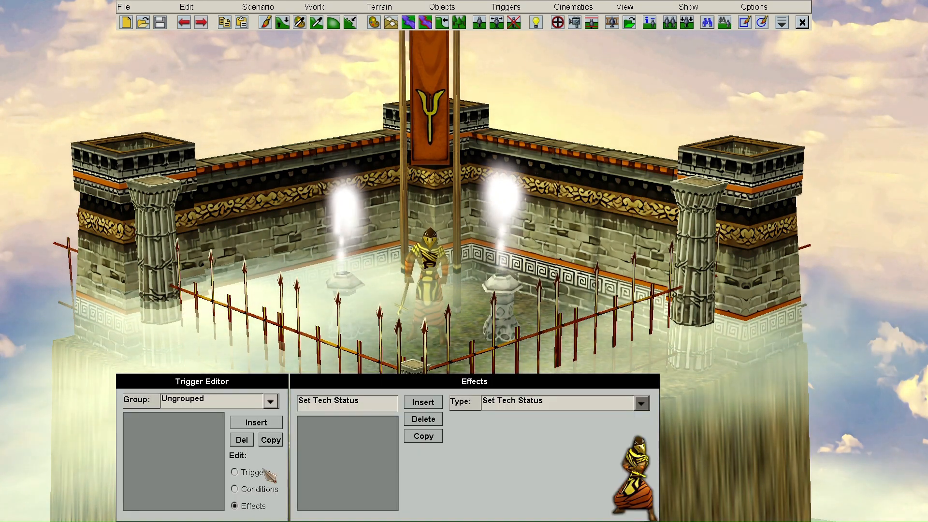
{"action": "left_click", "coordinate": [259, 424]}
{"action": "left_click", "coordinate": [305, 450]}
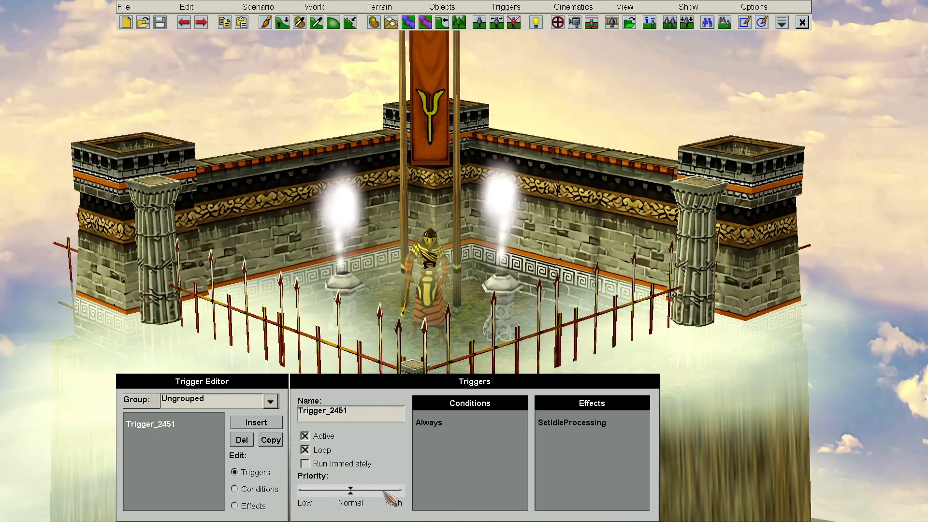
{"action": "left_click", "coordinate": [397, 491]}
- Give the trigger a Quest Var Modify effect adding 1 to QV1
{"action": "left_click", "coordinate": [256, 503]}
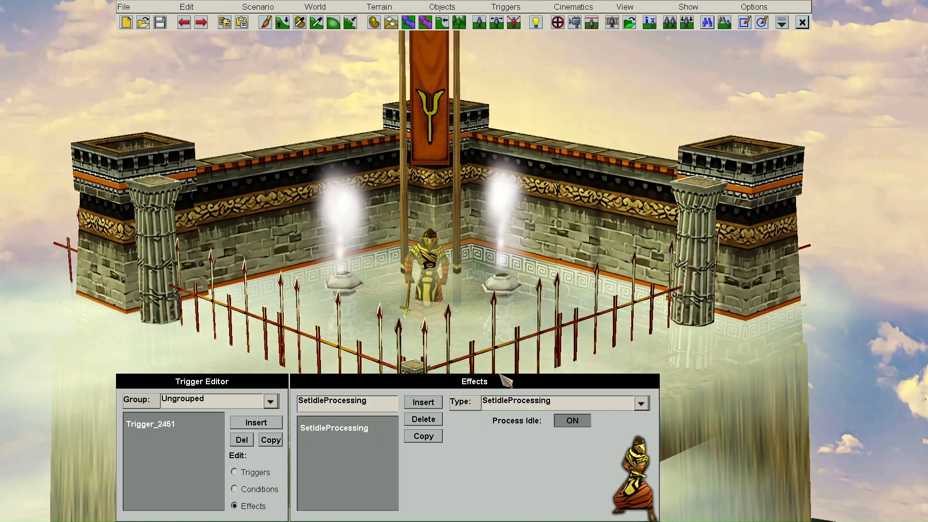
{"action": "left_click", "coordinate": [512, 401]}
{"action": "key", "text": "q"}
{"action": "scroll", "coordinate": [524, 310], "scroll_direction": "up", "scroll_amount": 2}
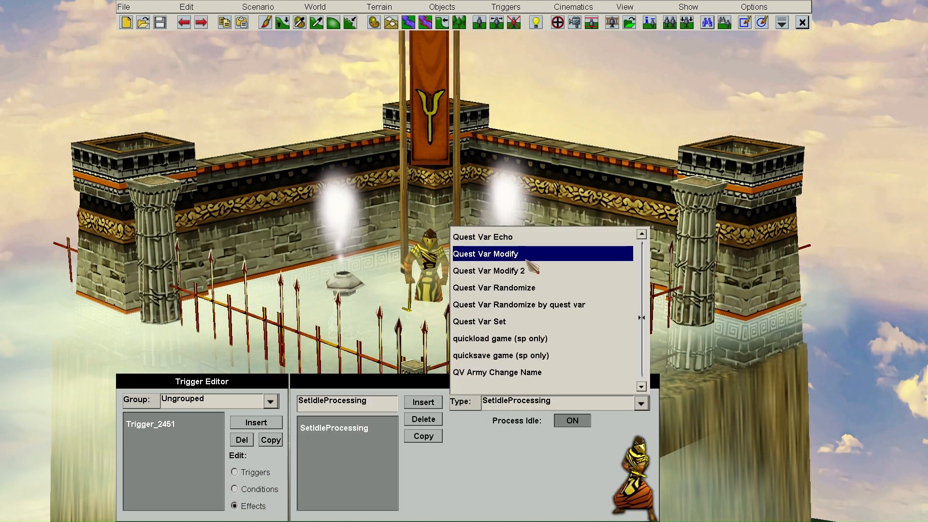
{"action": "left_click", "coordinate": [523, 255]}
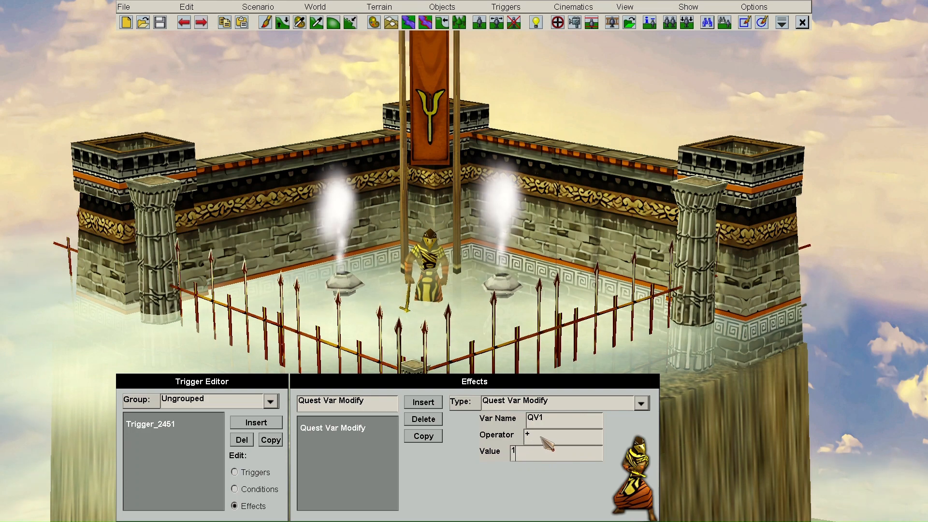
{"action": "left_click", "coordinate": [255, 472]}
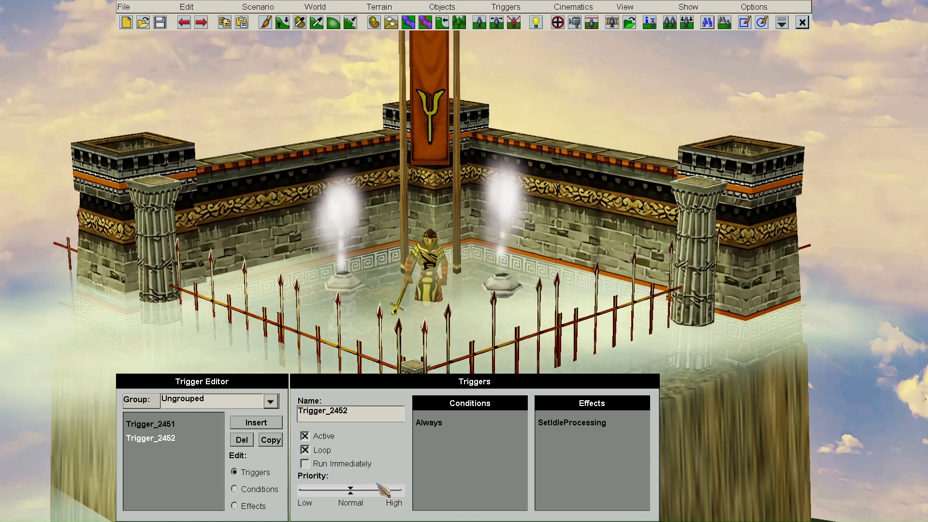
- Set Trigger_2452's effect to Quest Var Echo for QV1
{"action": "left_click", "coordinate": [267, 507]}
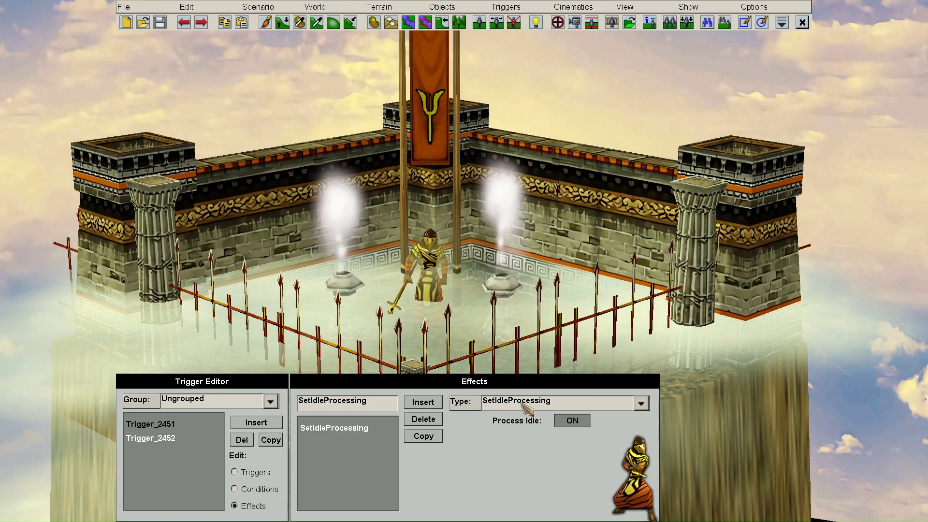
{"action": "left_click", "coordinate": [524, 402]}
{"action": "key", "text": "q"}
{"action": "left_click", "coordinate": [507, 254]}
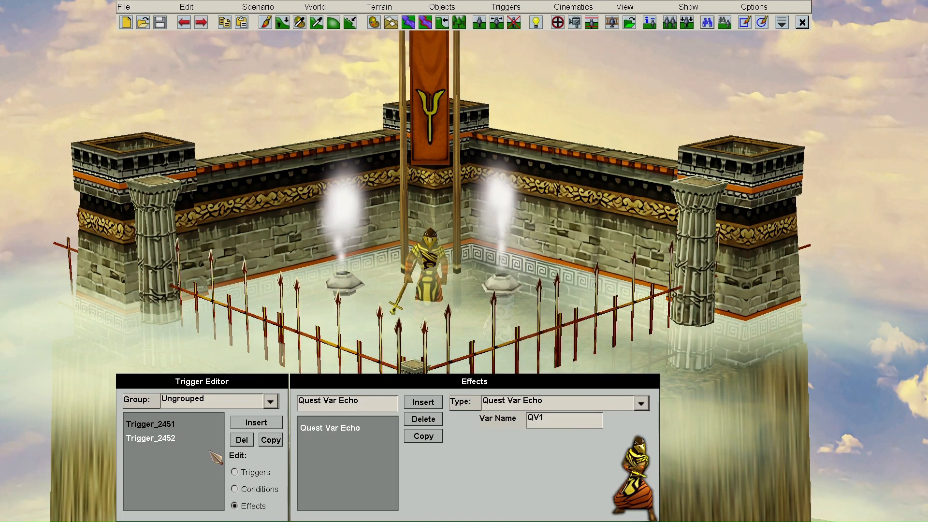
- Recheck Trigger_2451's settings and its Quest Var Modify QV1 +1 effect
{"action": "left_click", "coordinate": [197, 423]}
{"action": "left_click", "coordinate": [264, 472]}
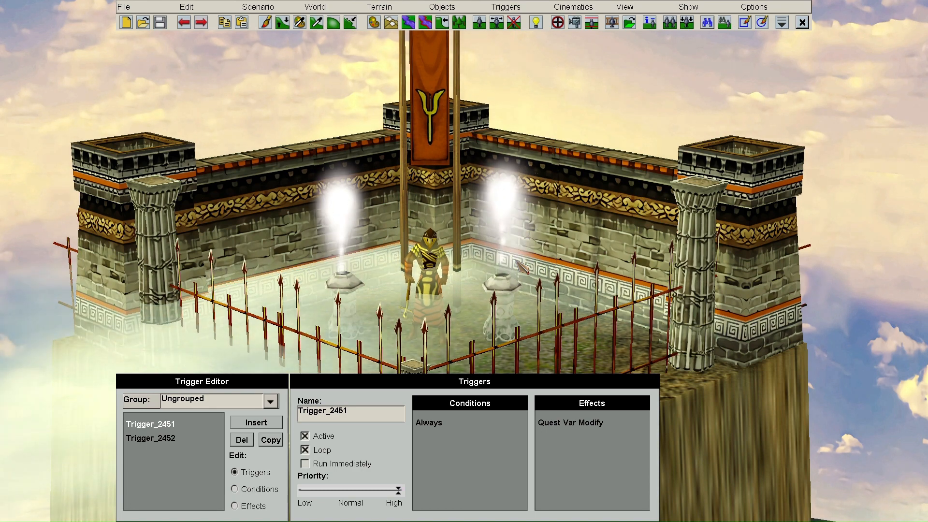
{"action": "left_click", "coordinate": [250, 506]}
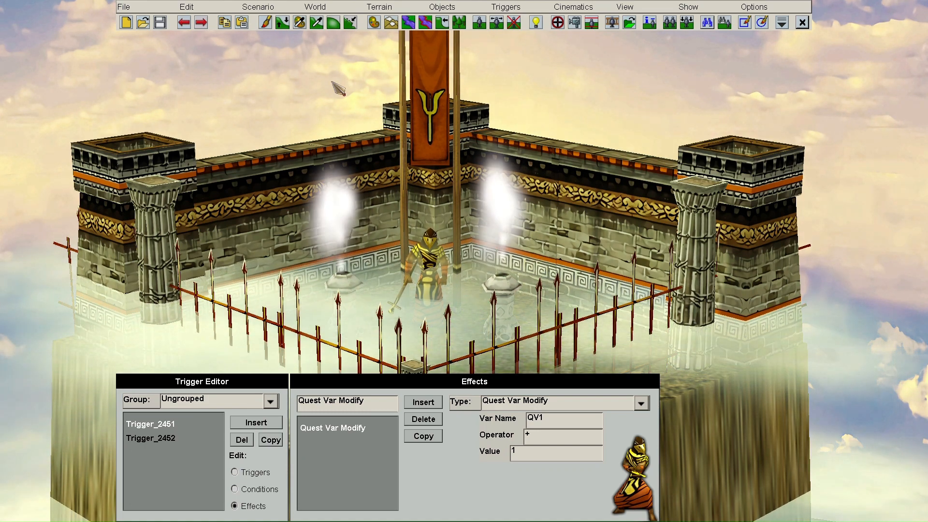
- Playtest the scenario to watch QV1 count upward, then quit back to the Trigger Editor
{"action": "left_click", "coordinate": [292, 8]}
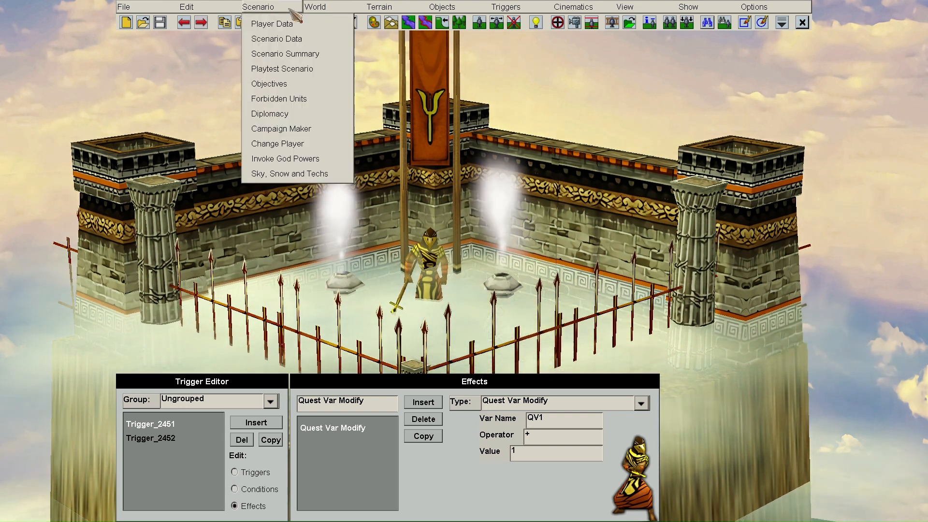
{"action": "left_click", "coordinate": [300, 68]}
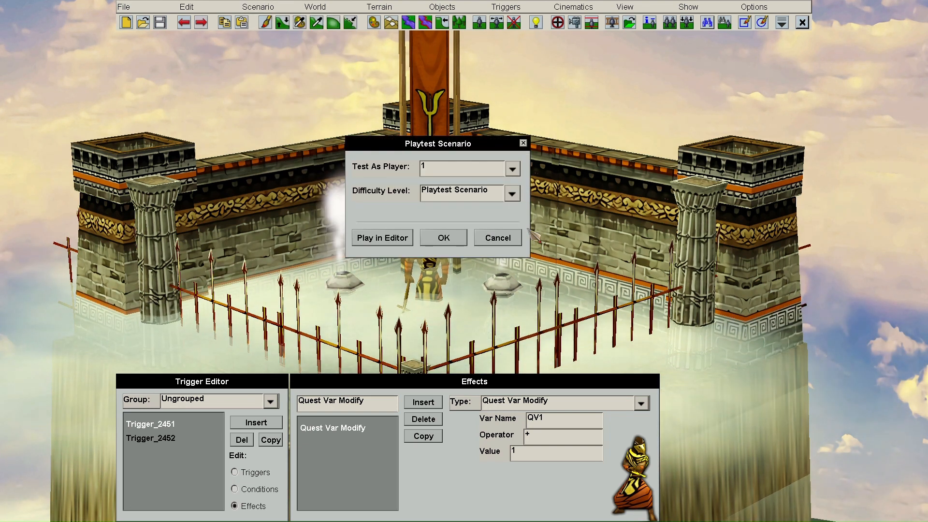
{"action": "left_click", "coordinate": [445, 238]}
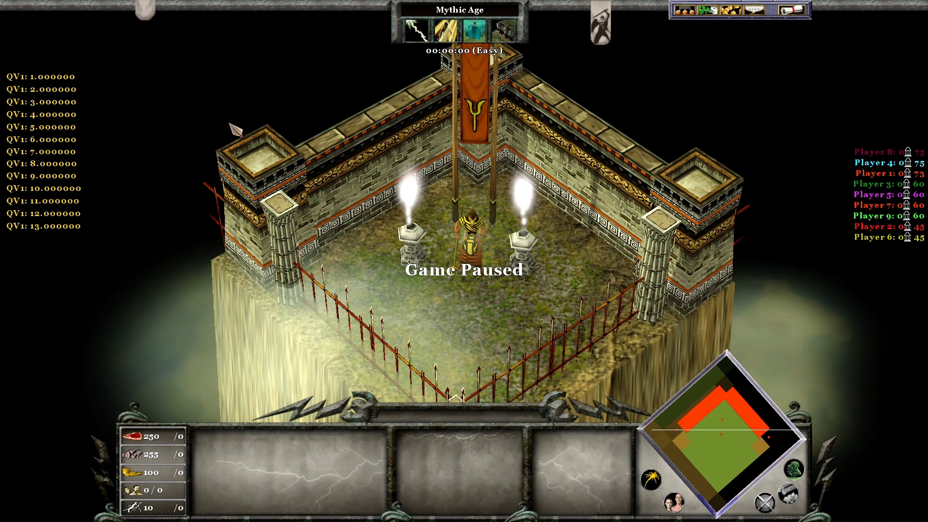
{"action": "left_click", "coordinate": [791, 19]}
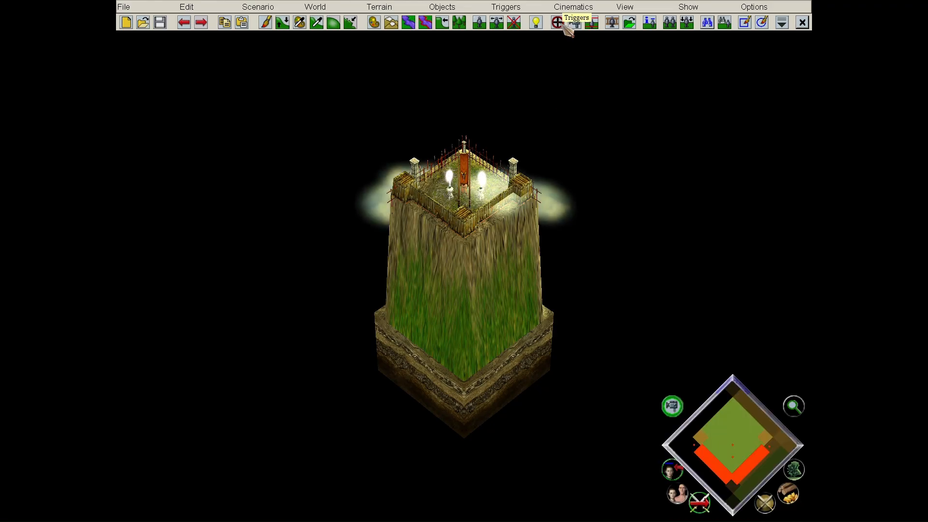
{"action": "left_click", "coordinate": [563, 22]}
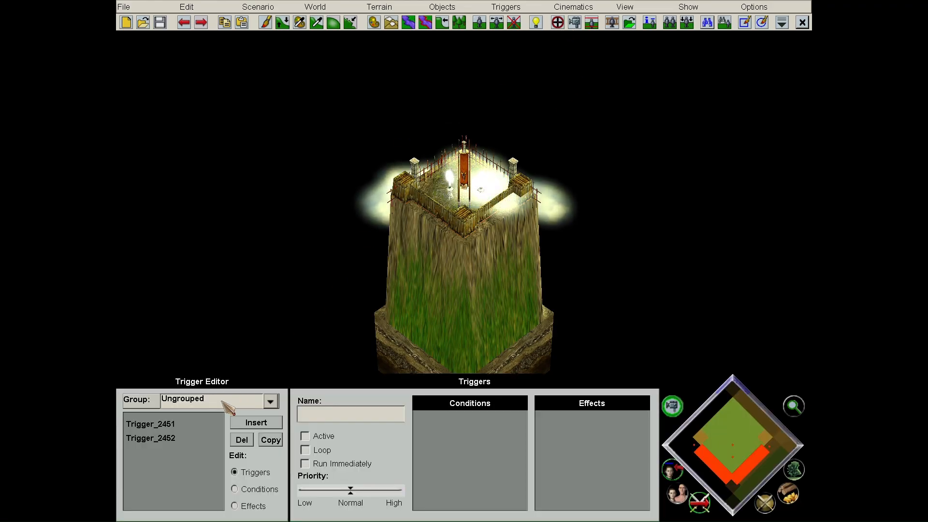
- Review each trigger's effects so Quest Var Echo (Trigger_2452) precedes Quest Var Modify (Trigger_2453)
{"action": "left_click", "coordinate": [204, 424]}
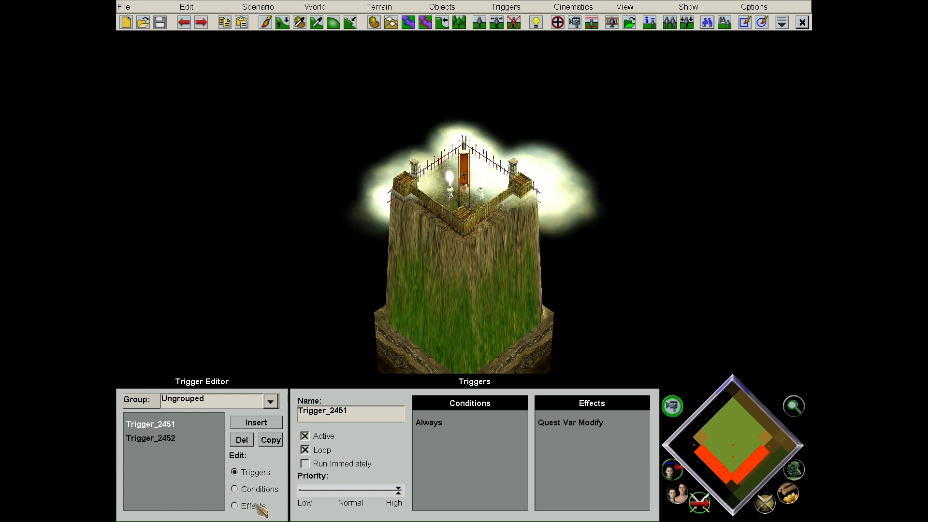
{"action": "left_click", "coordinate": [235, 505]}
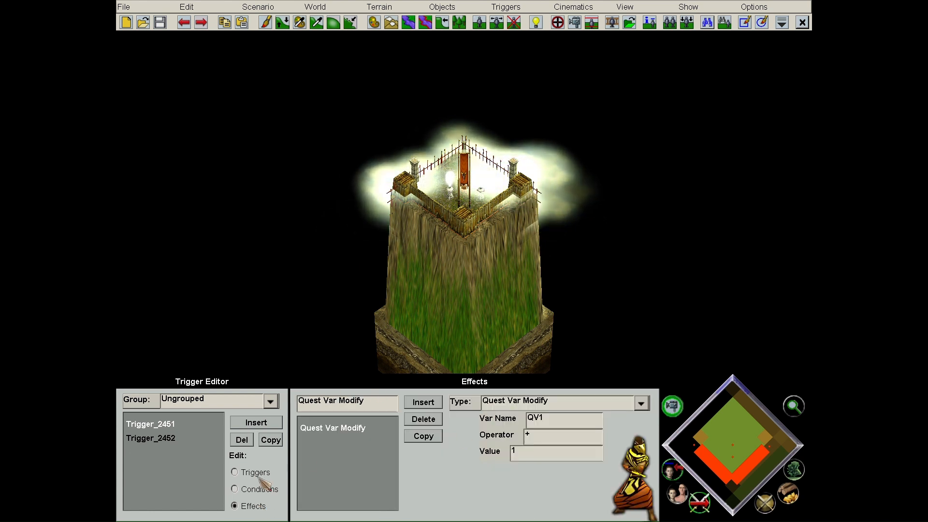
{"action": "left_click", "coordinate": [235, 473]}
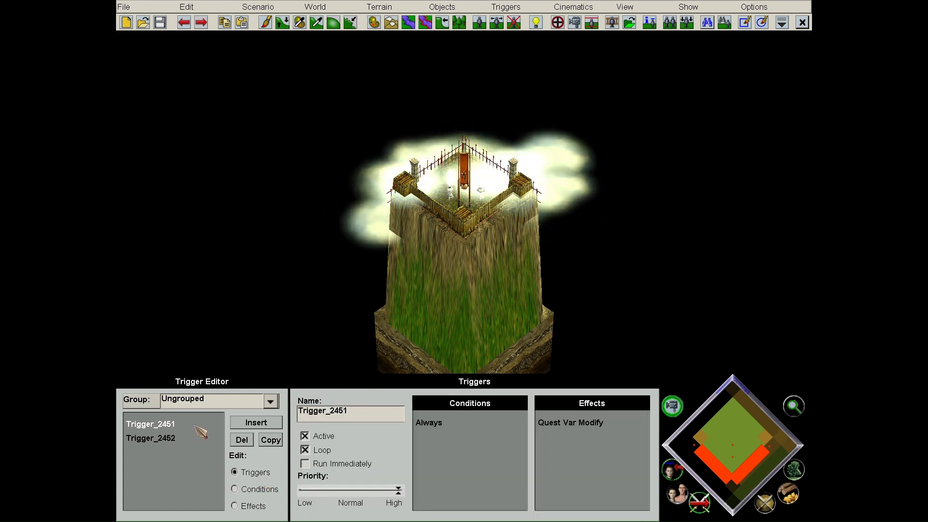
{"action": "left_click", "coordinate": [253, 506]}
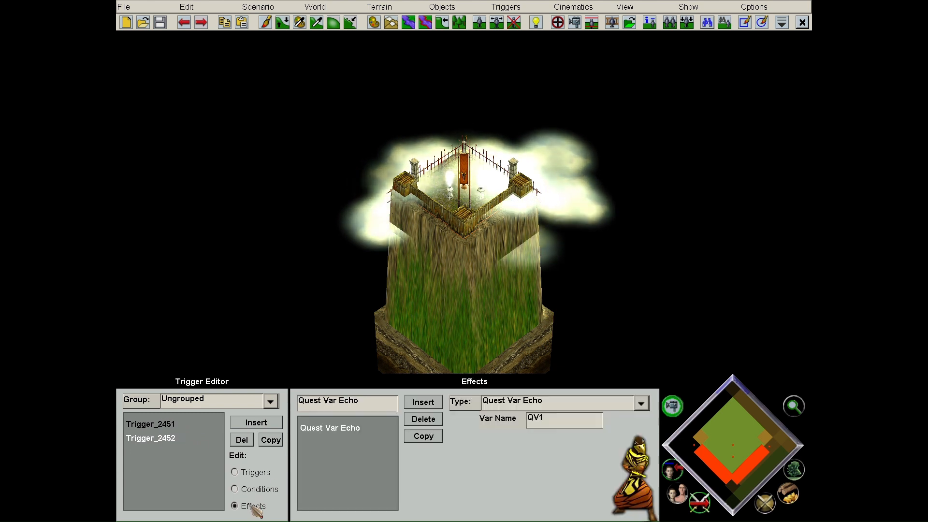
{"action": "left_click", "coordinate": [251, 473]}
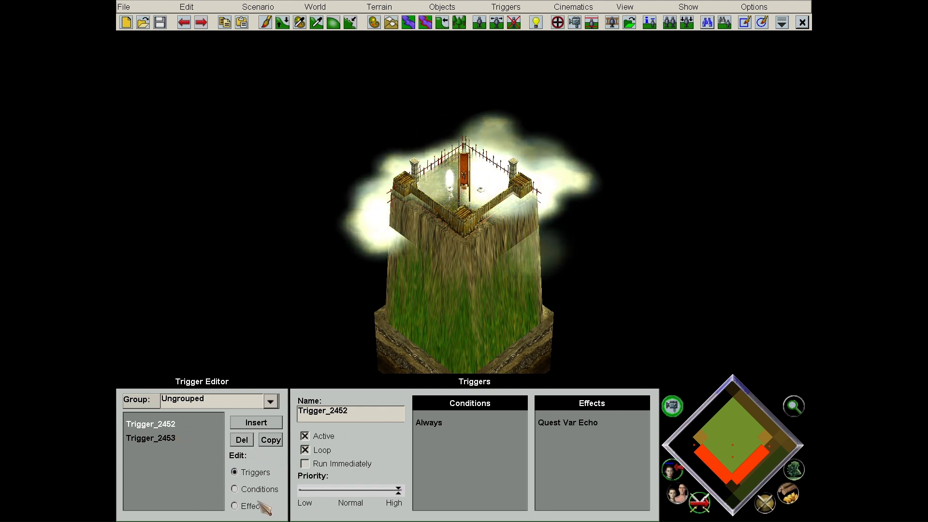
{"action": "left_click", "coordinate": [236, 506]}
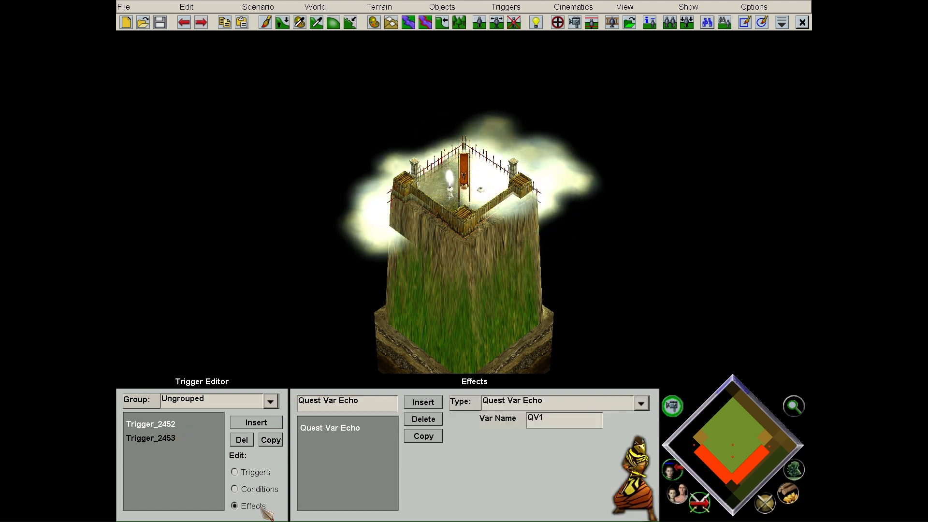
{"action": "left_click", "coordinate": [164, 439]}
- Playtest again to confirm QV1 now echoes from 0, then quit to the Trigger Editor
{"action": "left_click", "coordinate": [273, 7]}
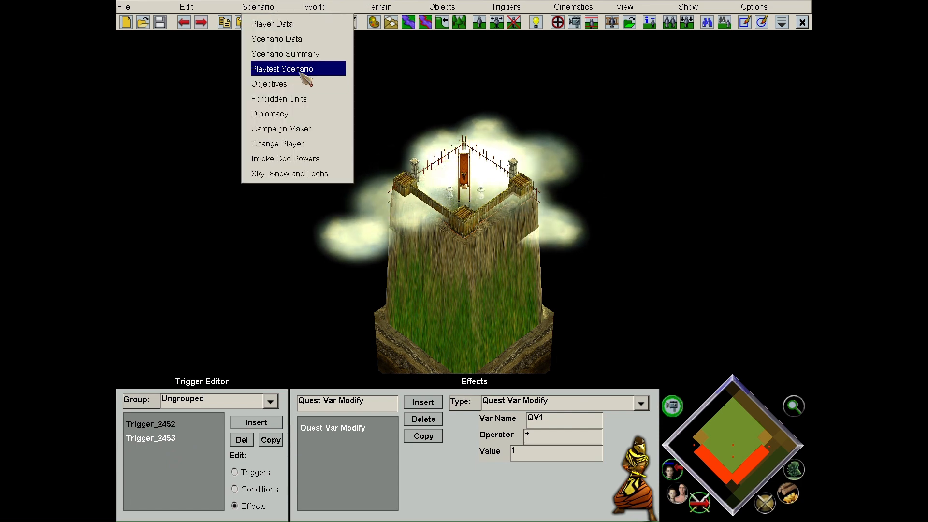
{"action": "left_click", "coordinate": [302, 68]}
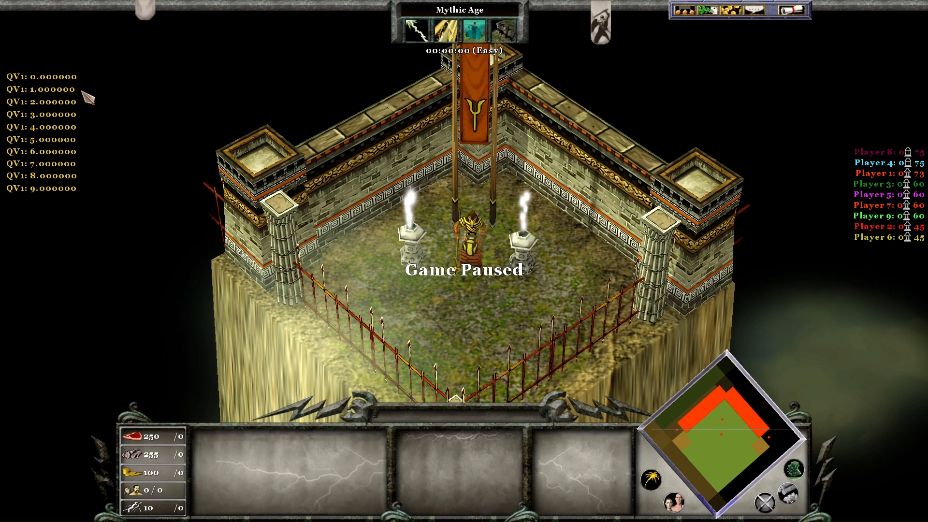
{"action": "left_click", "coordinate": [788, 9]}
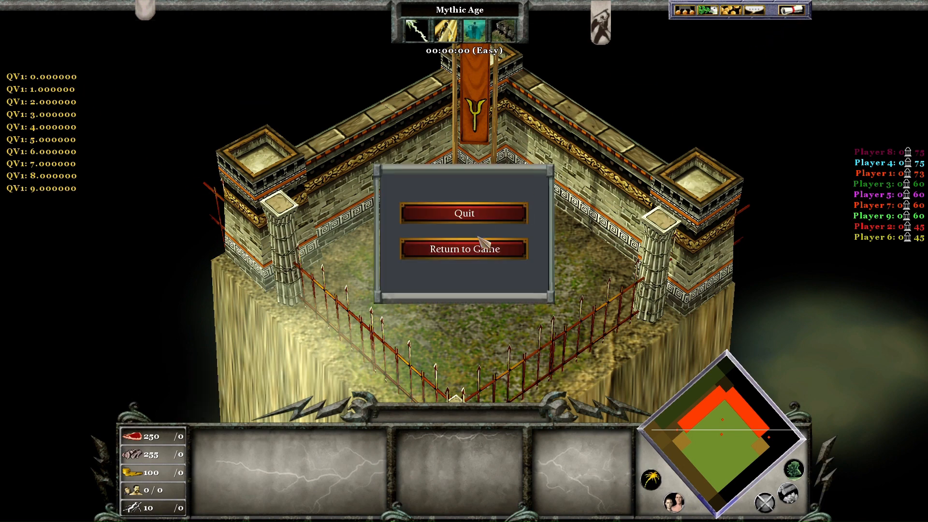
{"action": "left_click", "coordinate": [488, 212]}
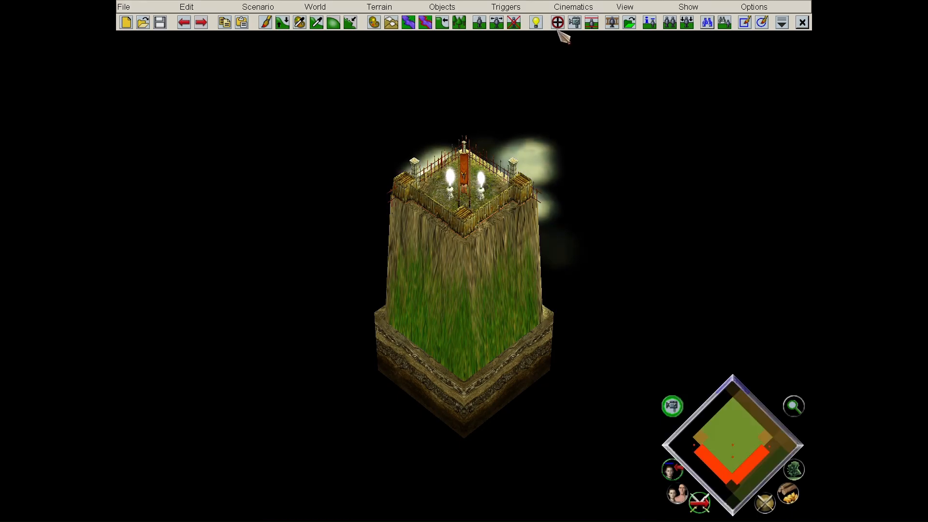
{"action": "left_click", "coordinate": [558, 23]}
- Inspect Trigger_2453's Quest Var Modify effect and general settings
{"action": "left_click", "coordinate": [150, 438]}
{"action": "left_click", "coordinate": [252, 506]}
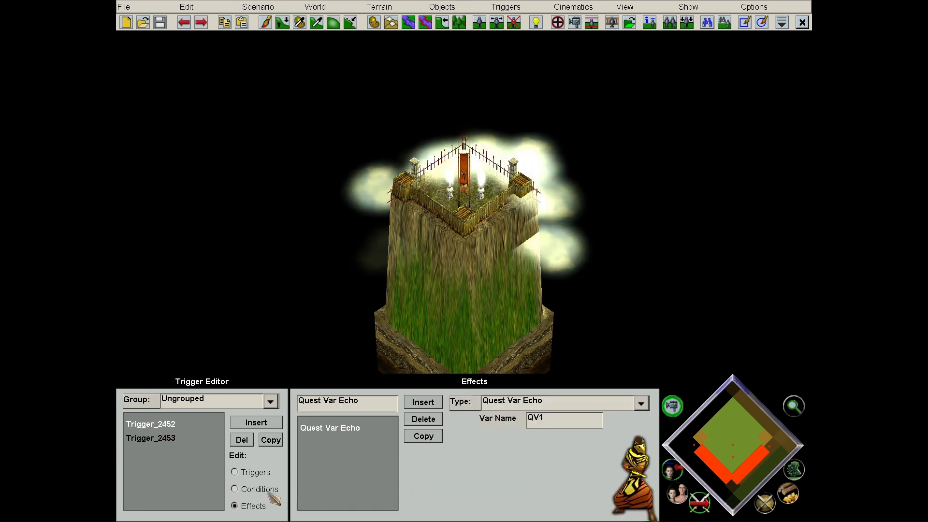
{"action": "scroll", "coordinate": [307, 321], "scroll_direction": "up", "scroll_amount": 3}
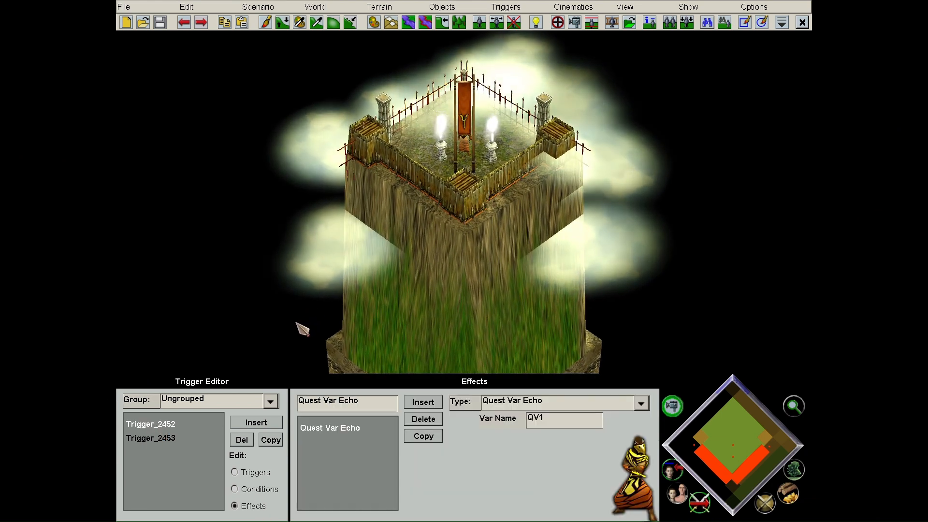
{"action": "left_click", "coordinate": [235, 472]}
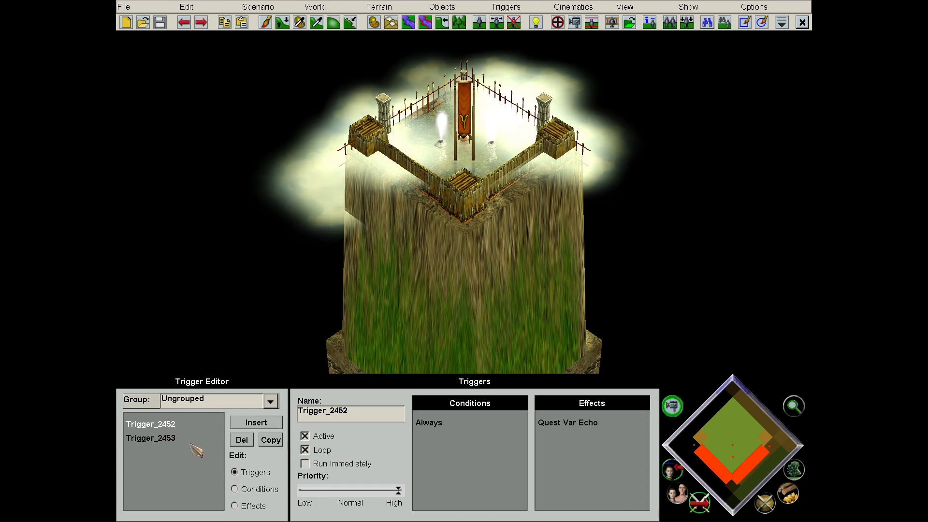
- Copy Trigger_2452 into Copy_of_Trigger_2452 and review its Quest Var Echo effect
{"action": "left_click", "coordinate": [276, 441]}
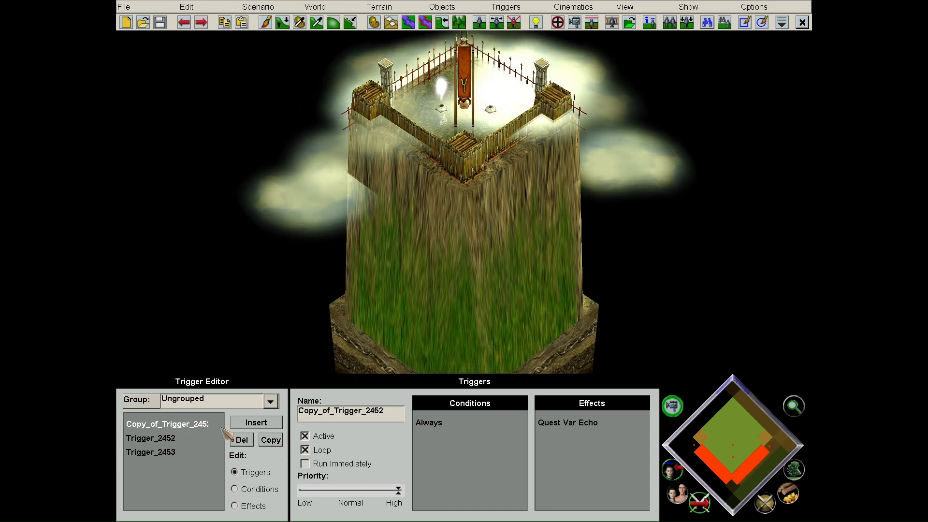
{"action": "left_click", "coordinate": [245, 506]}
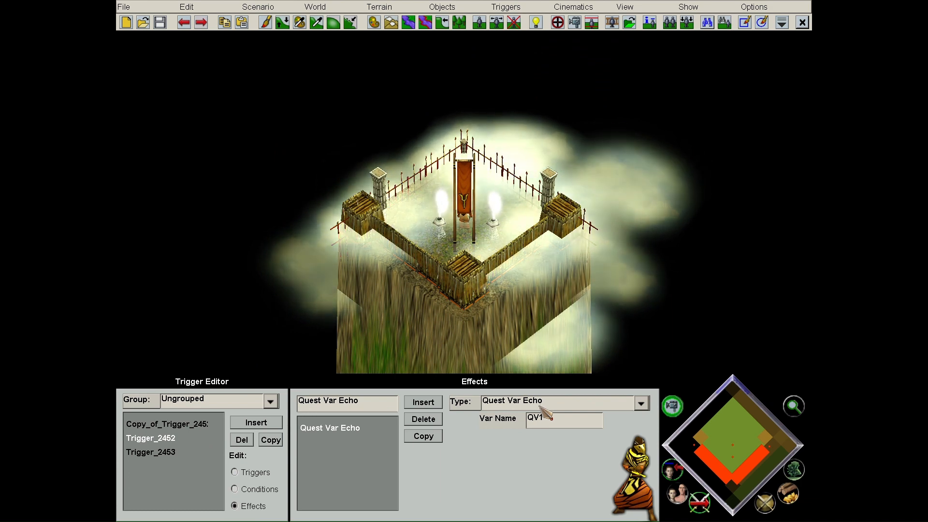
{"action": "left_click", "coordinate": [259, 472]}
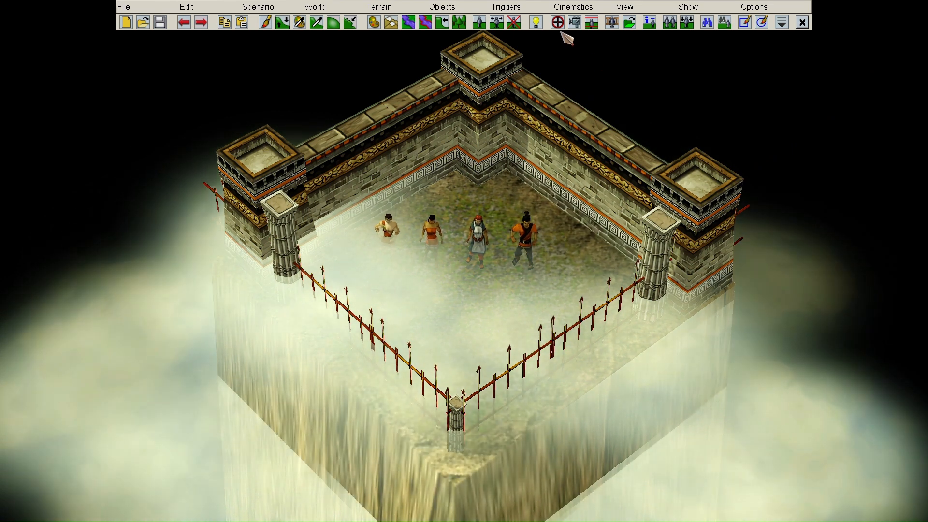
- Insert new trigger Trigger_2456 and bring up its effect type list
{"action": "left_click", "coordinate": [558, 23]}
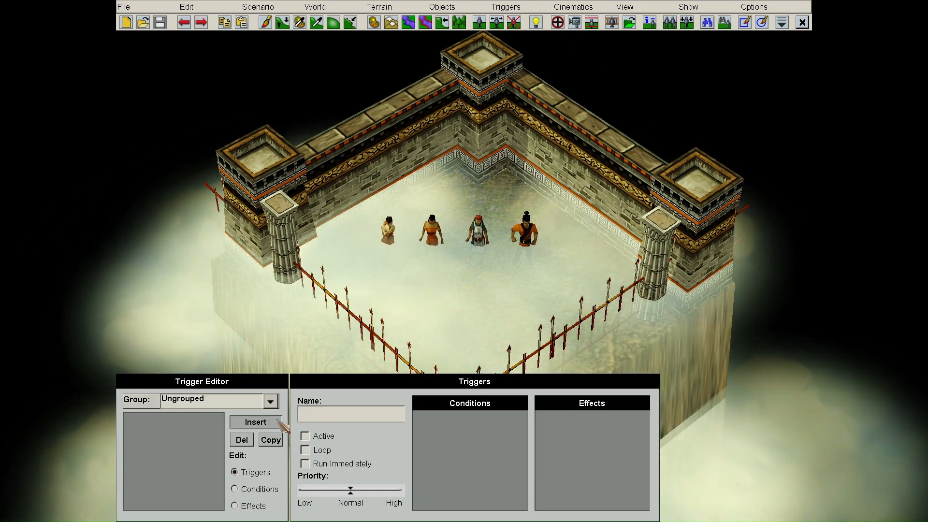
{"action": "left_click", "coordinate": [269, 423]}
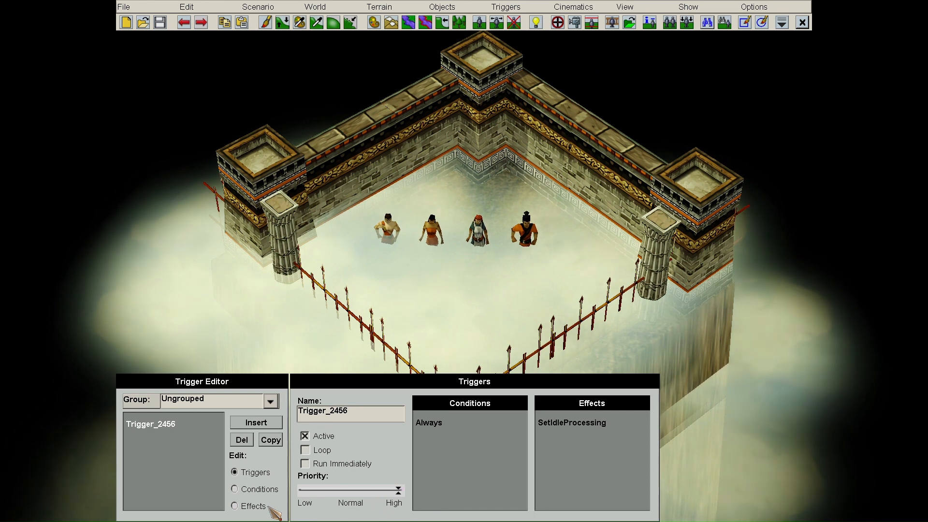
{"action": "left_click", "coordinate": [268, 506]}
{"action": "left_click", "coordinate": [642, 403]}
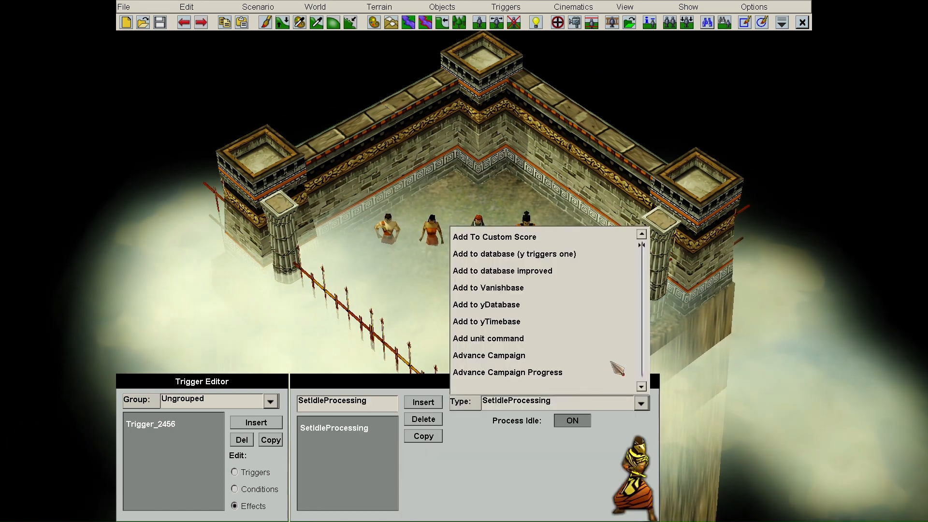
{"action": "left_click_drag", "start_coordinate": [643, 249], "coordinate": [644, 283]}
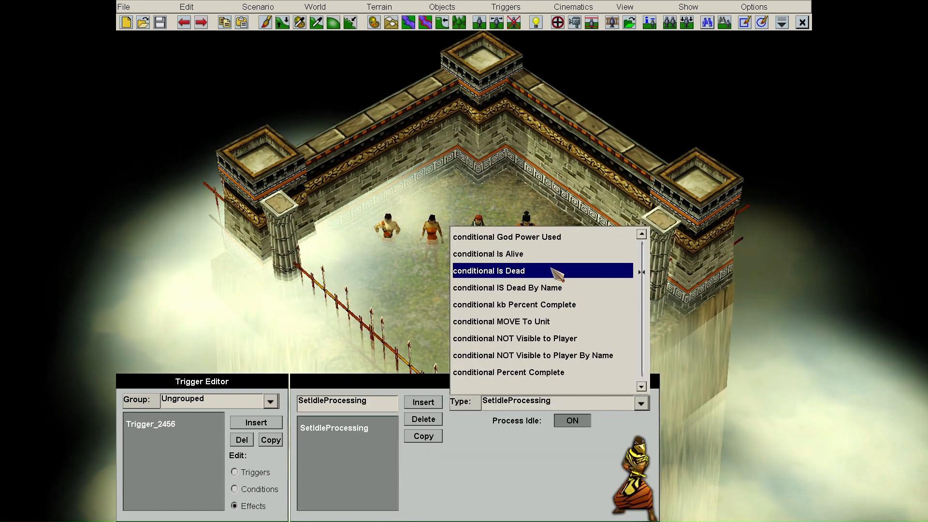
{"action": "scroll", "coordinate": [555, 270], "scroll_direction": "up", "scroll_amount": 4}
{"action": "scroll", "coordinate": [556, 274], "scroll_direction": "up", "scroll_amount": 5}
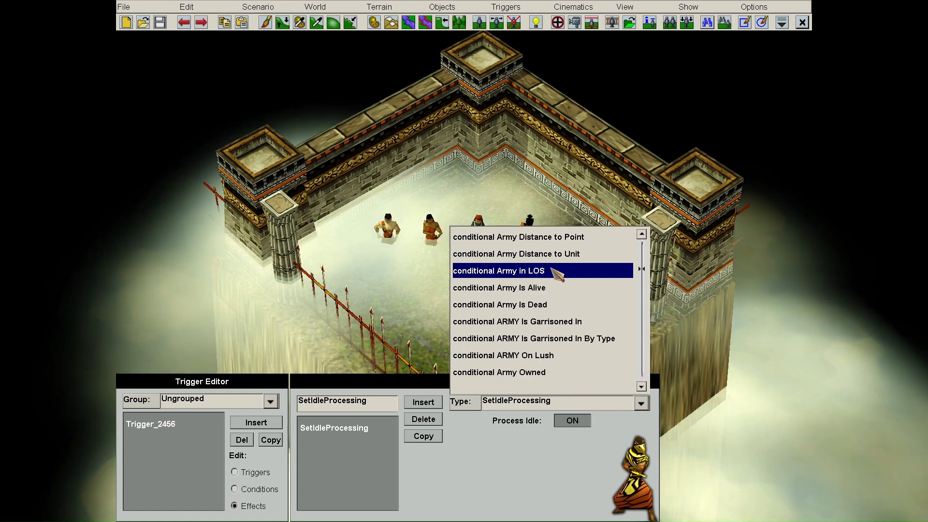
- Browse the available effect types, then bring up Trigger_2456's condition type list
{"action": "scroll", "coordinate": [557, 273], "scroll_direction": "down", "scroll_amount": 4}
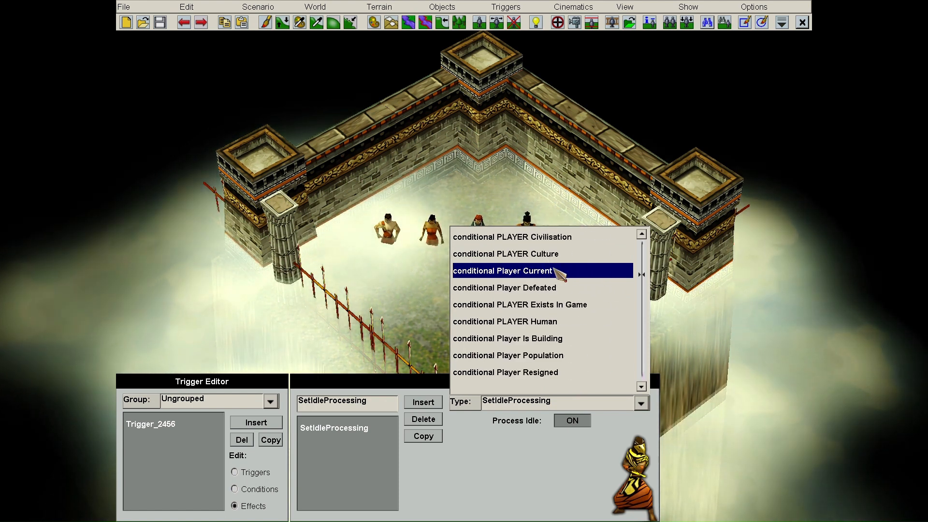
{"action": "scroll", "coordinate": [561, 273], "scroll_direction": "down", "scroll_amount": 5}
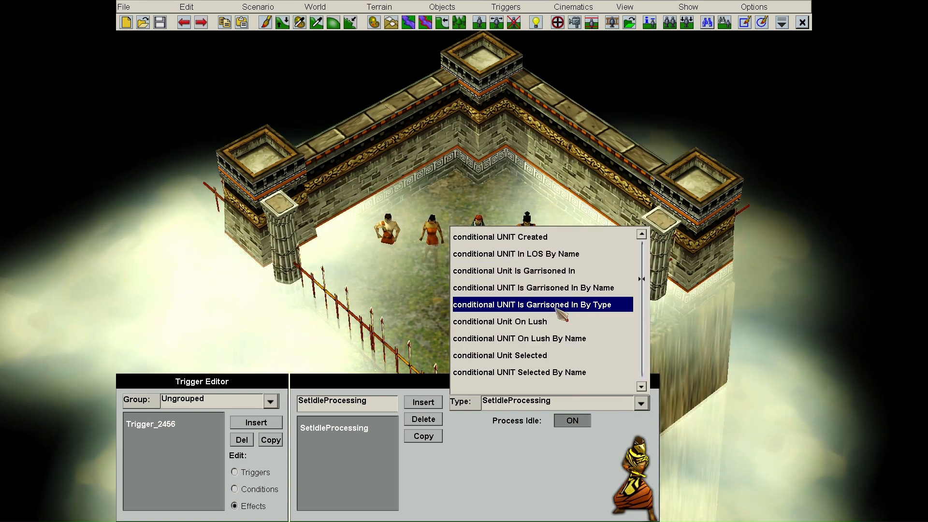
{"action": "scroll", "coordinate": [569, 338], "scroll_direction": "up", "scroll_amount": 5}
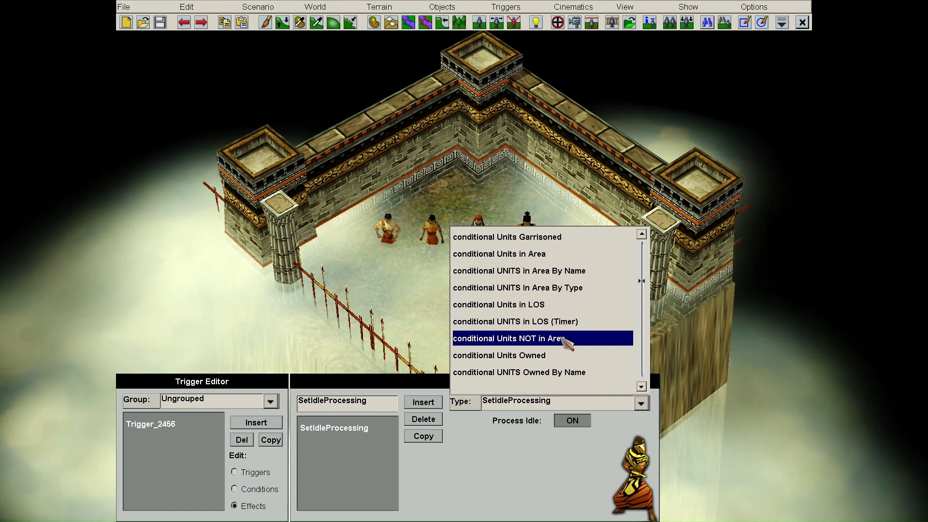
{"action": "scroll", "coordinate": [568, 339], "scroll_direction": "up", "scroll_amount": 5}
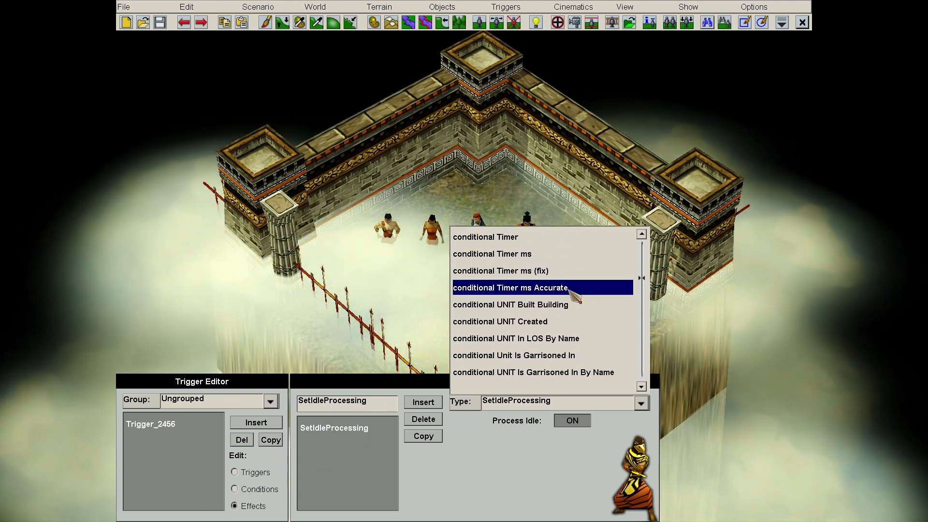
{"action": "left_click", "coordinate": [283, 487]}
{"action": "left_click", "coordinate": [549, 400]}
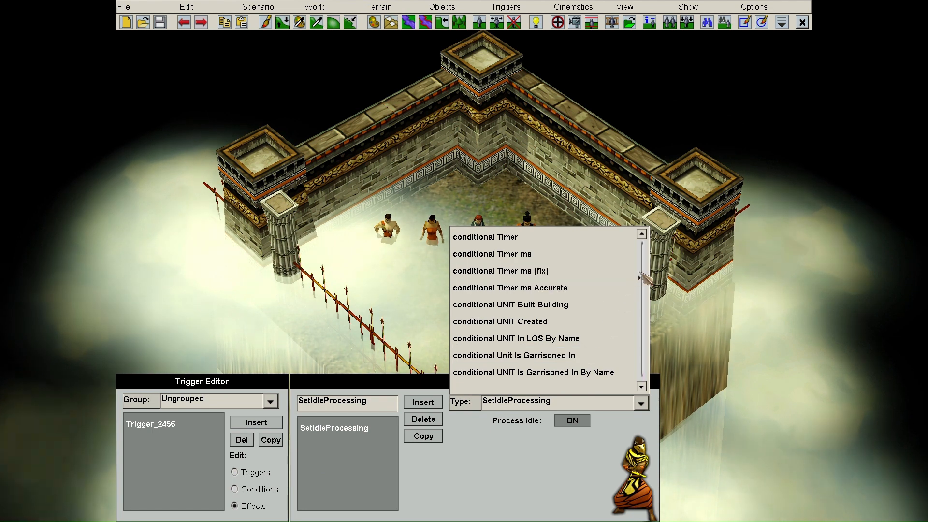
{"action": "left_click", "coordinate": [261, 489]}
{"action": "left_click", "coordinate": [598, 410]}
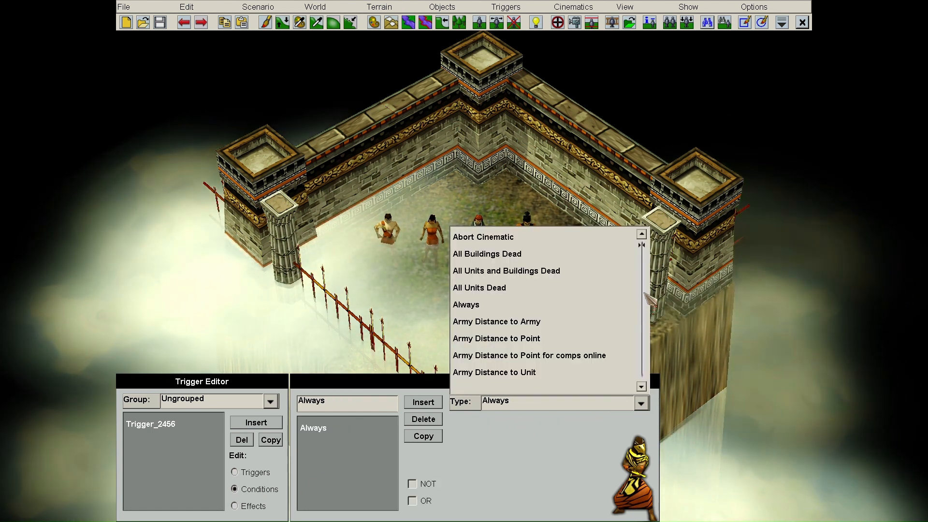
- Check Trigger_2456's effect and overview, then select the orange-clad soldier on the map
{"action": "left_click_drag", "start_coordinate": [644, 293], "coordinate": [651, 321]}
{"action": "left_click", "coordinate": [262, 504]}
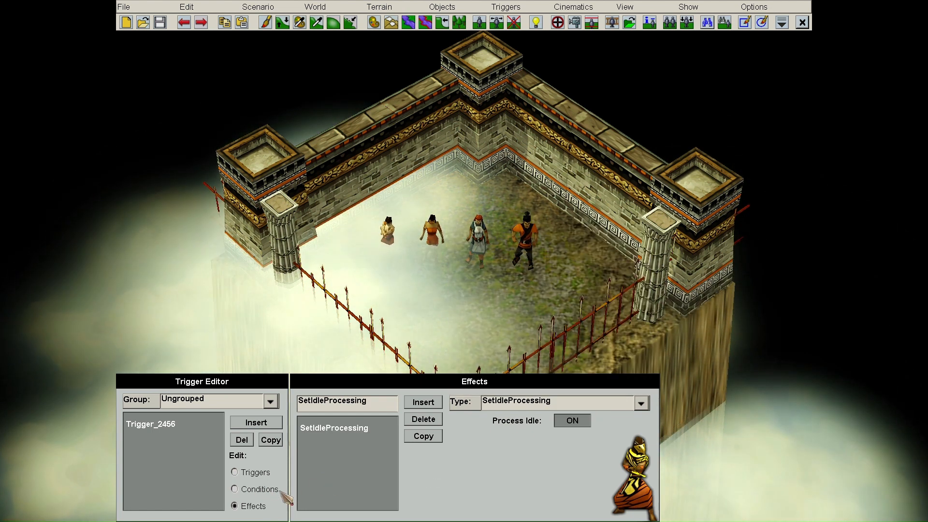
{"action": "left_click", "coordinate": [256, 473]}
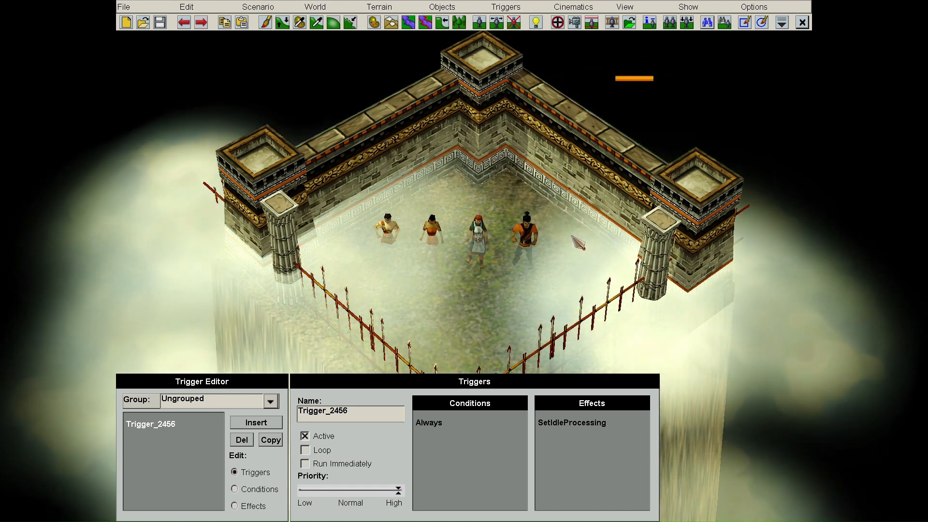
{"action": "left_click", "coordinate": [527, 240]}
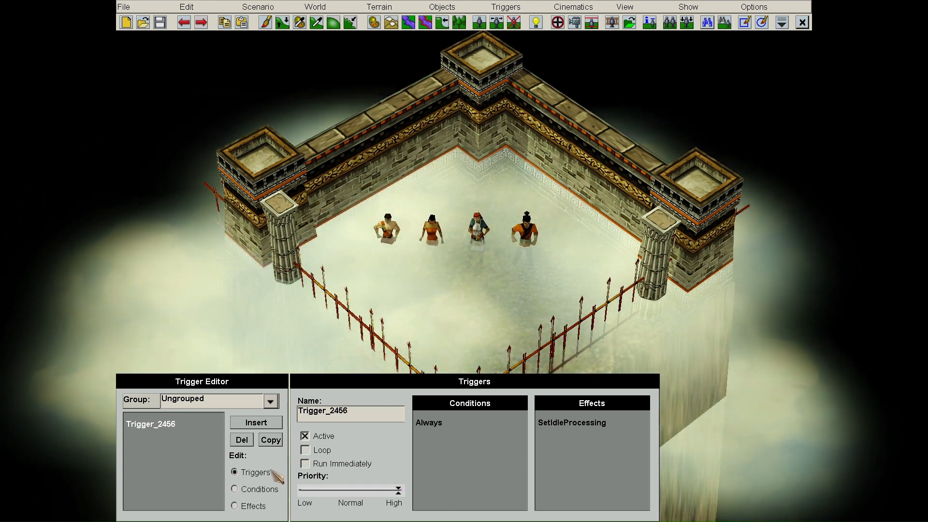
- Change Trigger_2456's condition to Timer with 5 seconds
{"action": "left_click", "coordinate": [256, 489]}
{"action": "left_click", "coordinate": [520, 402]}
{"action": "key", "text": "t"}
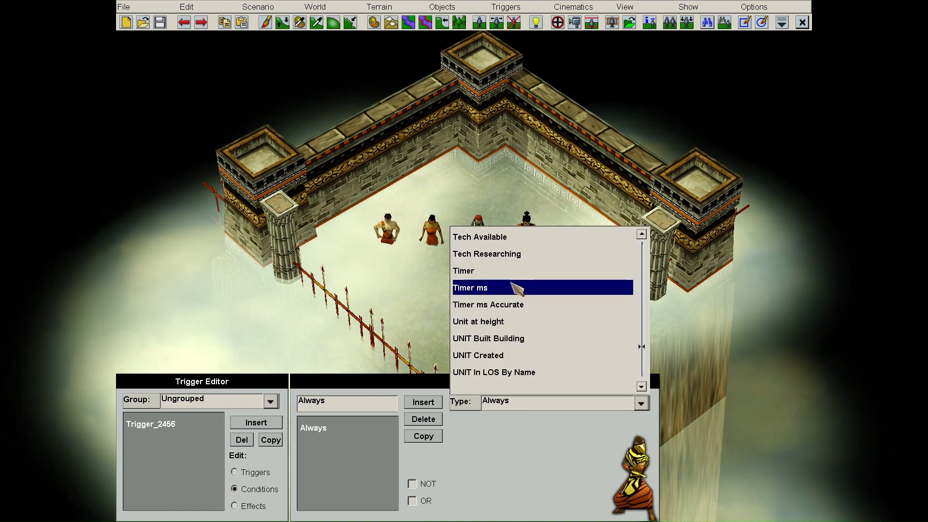
{"action": "left_click", "coordinate": [511, 271]}
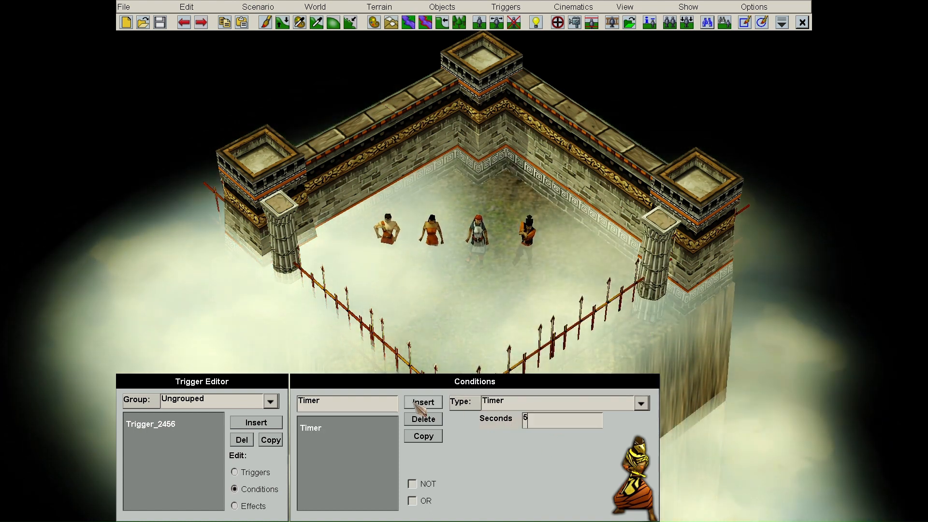
- Add a second condition of type Is Dead to Trigger_2456
{"action": "left_click", "coordinate": [530, 401]}
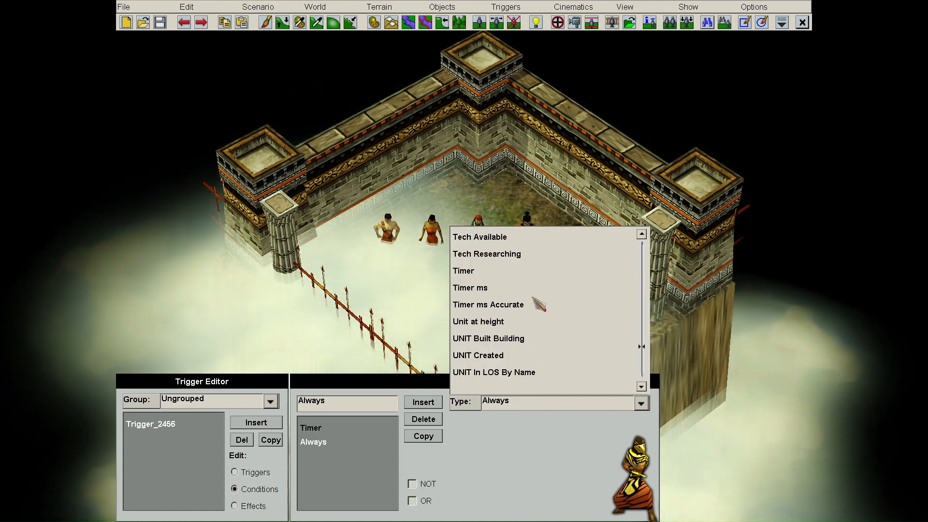
{"action": "key", "text": "i"}
{"action": "left_click", "coordinate": [512, 254]}
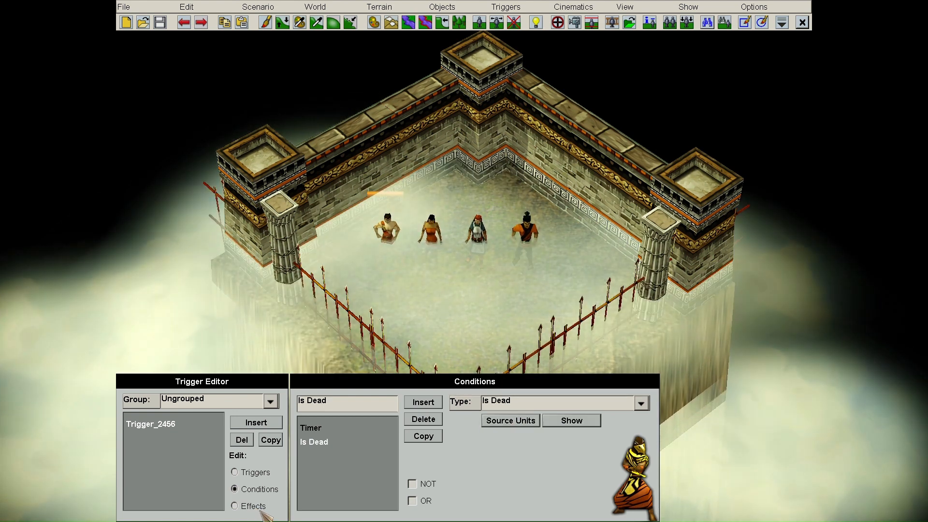
- Make the effect a Send Chat message reading 'Dave is dead'
{"action": "left_click", "coordinate": [249, 506]}
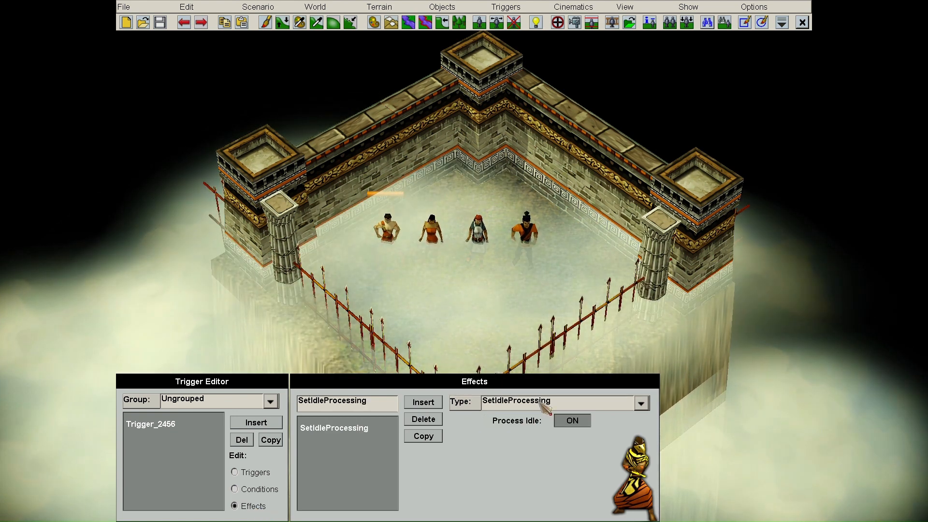
{"action": "left_click", "coordinate": [542, 404]}
{"action": "left_click", "coordinate": [508, 272]}
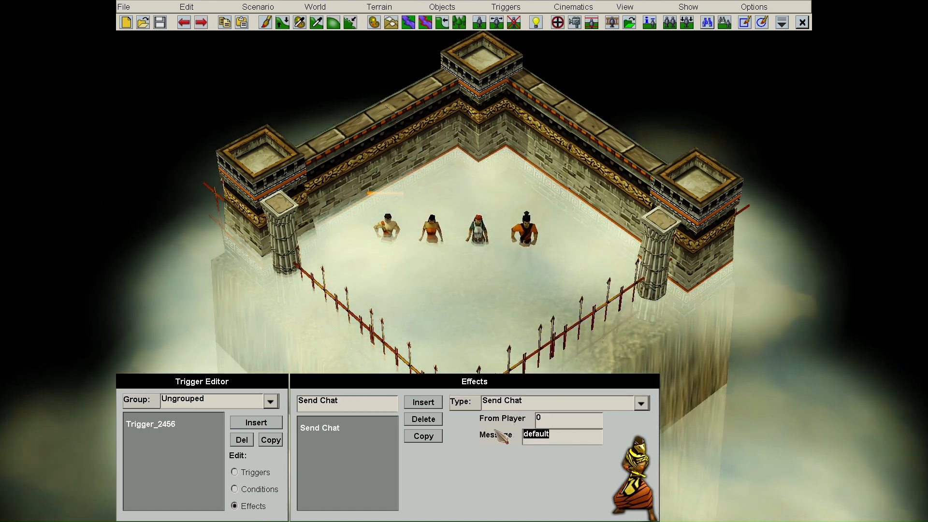
{"action": "type", "text": "Dave is dead"}
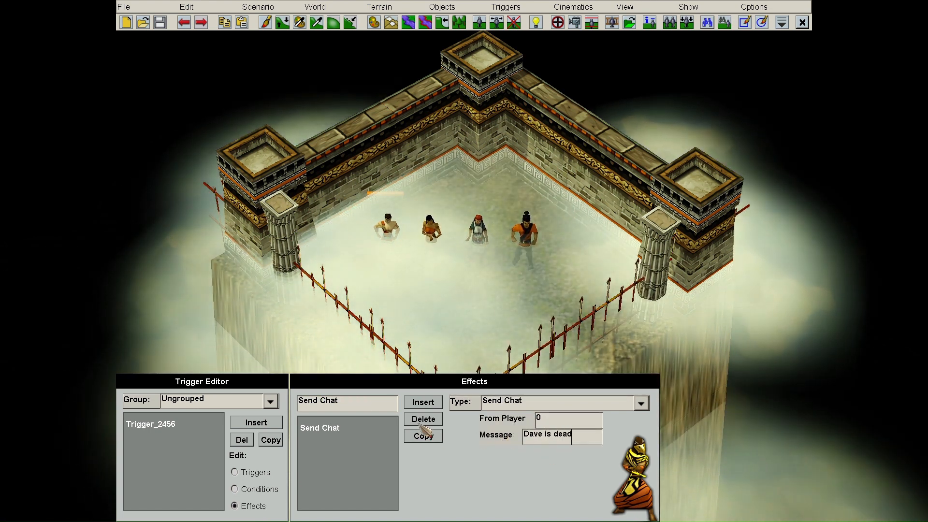
{"action": "left_click", "coordinate": [269, 489]}
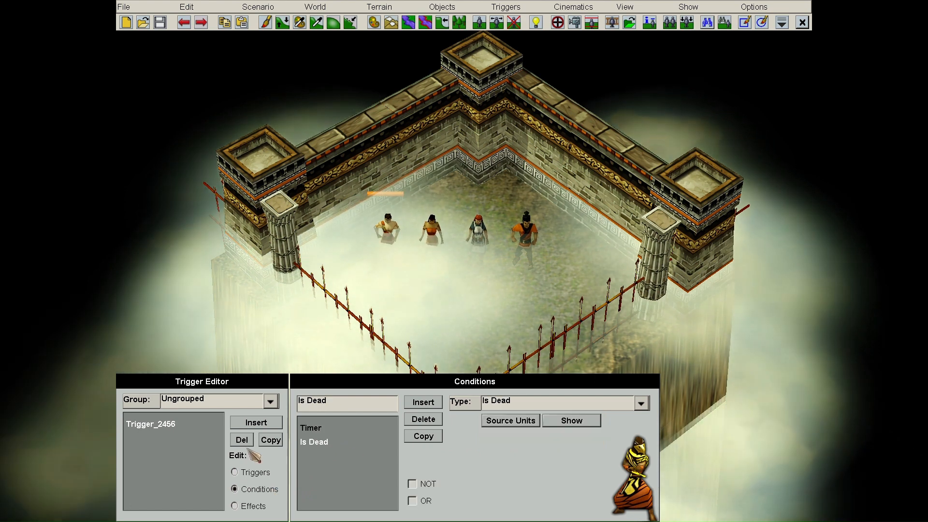
{"action": "left_click", "coordinate": [261, 473]}
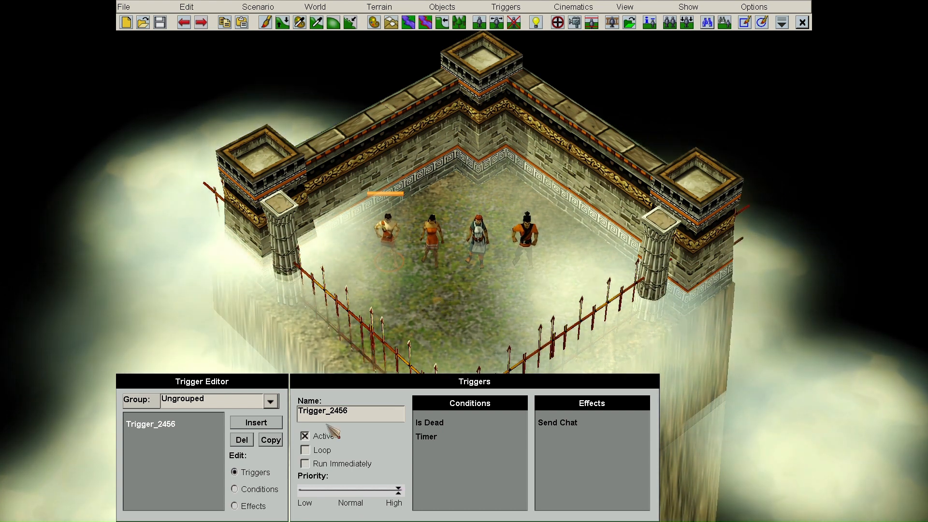
- Delete the Is Dead condition, leaving only the Timer condition
{"action": "left_click", "coordinate": [236, 489]}
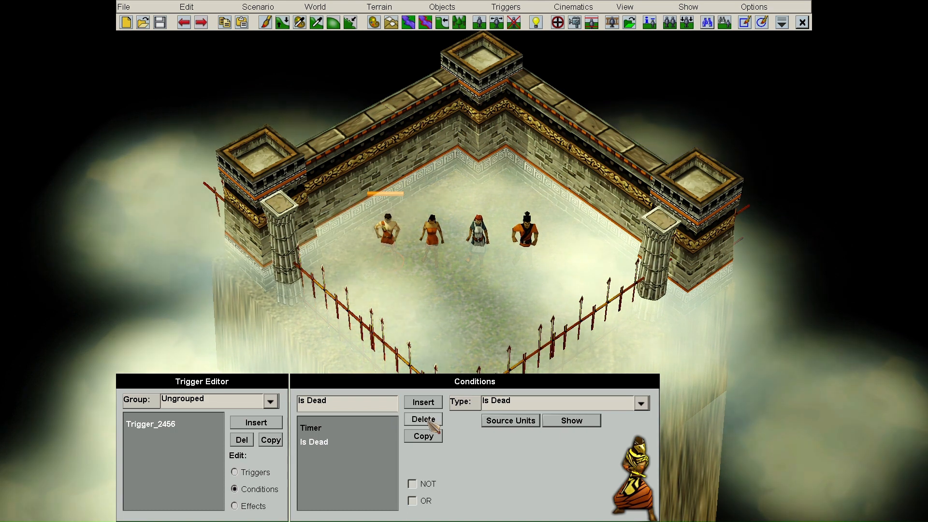
{"action": "left_click", "coordinate": [427, 421]}
{"action": "left_click", "coordinate": [235, 472]}
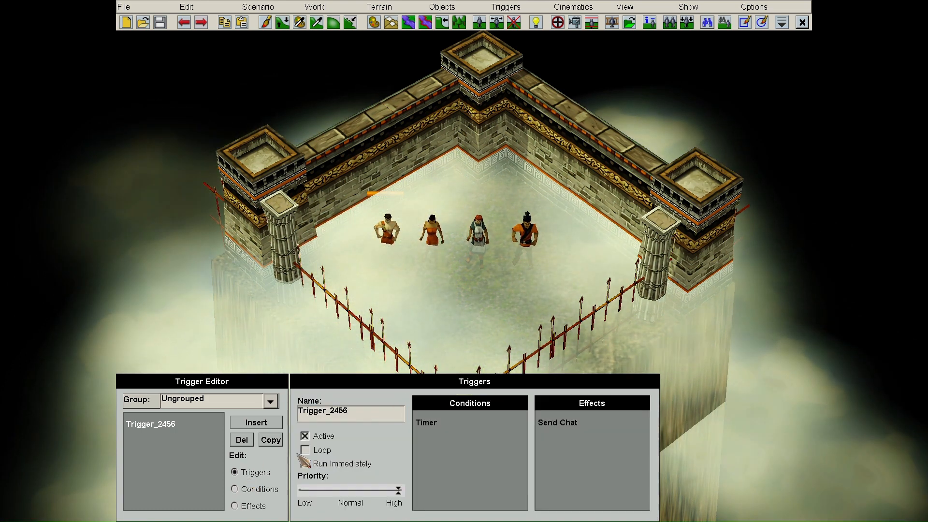
- Delete the Send Chat effect and bring up the effect types to pick conditional Is Dead
{"action": "left_click", "coordinate": [235, 505]}
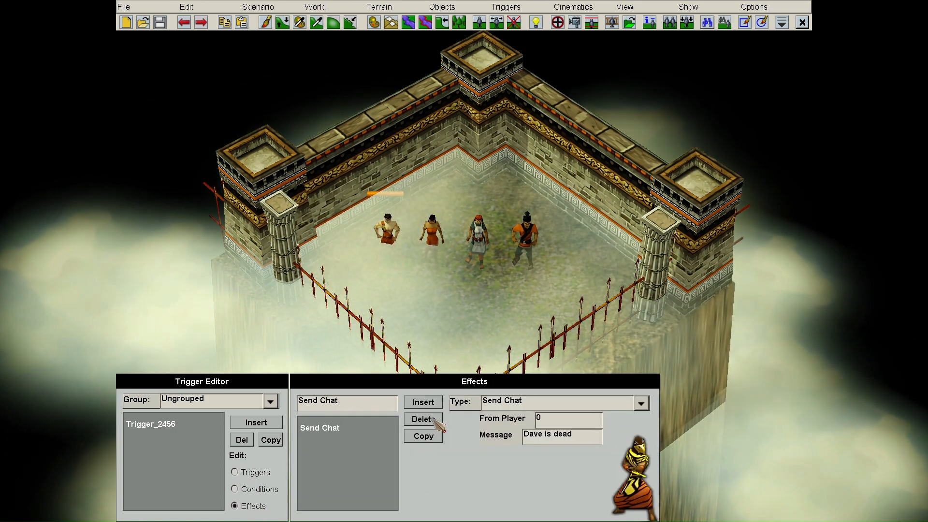
{"action": "left_click", "coordinate": [435, 419]}
{"action": "left_click", "coordinate": [641, 402]}
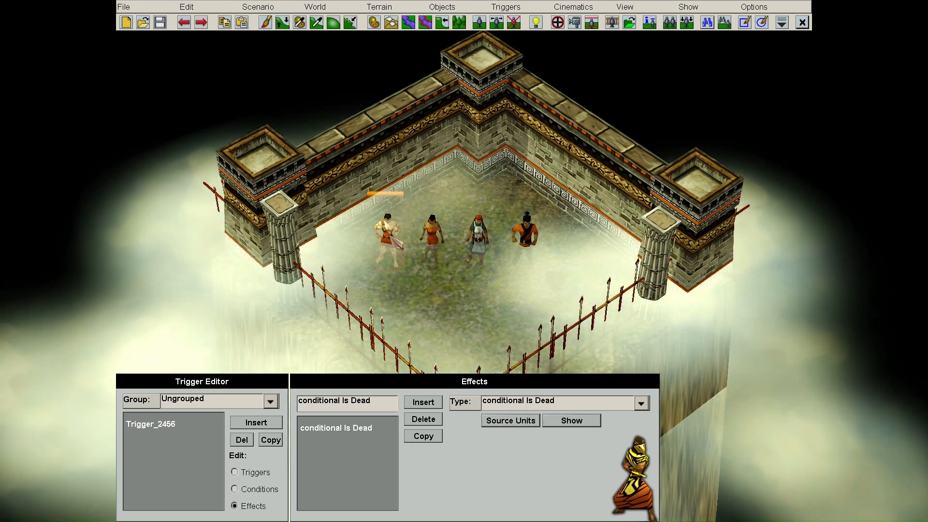
- Add a Send Chat effect with message 'Dave is dead' and check it sits below conditional Is Dead
{"action": "left_click", "coordinate": [423, 402]}
{"action": "left_click", "coordinate": [543, 403]}
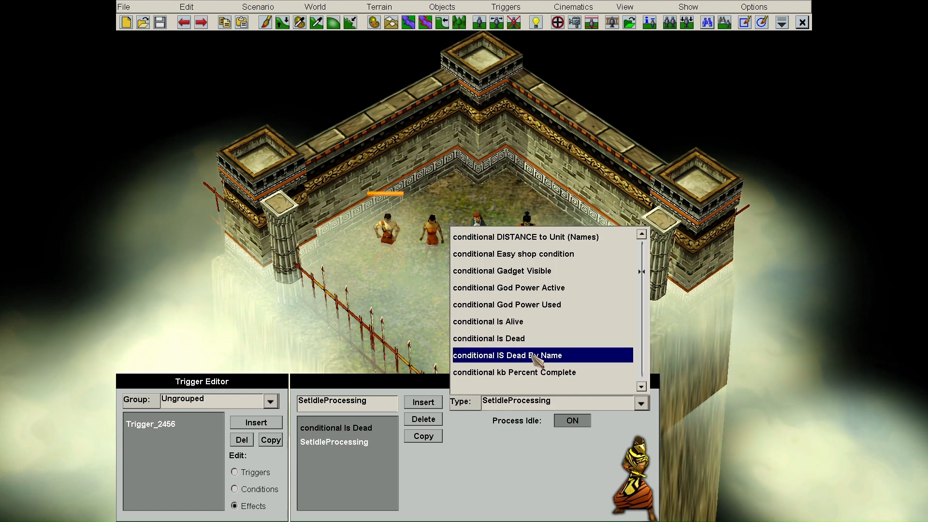
{"action": "scroll", "coordinate": [535, 314], "scroll_direction": "down", "scroll_amount": 15}
{"action": "scroll", "coordinate": [537, 339], "scroll_direction": "up", "scroll_amount": 10}
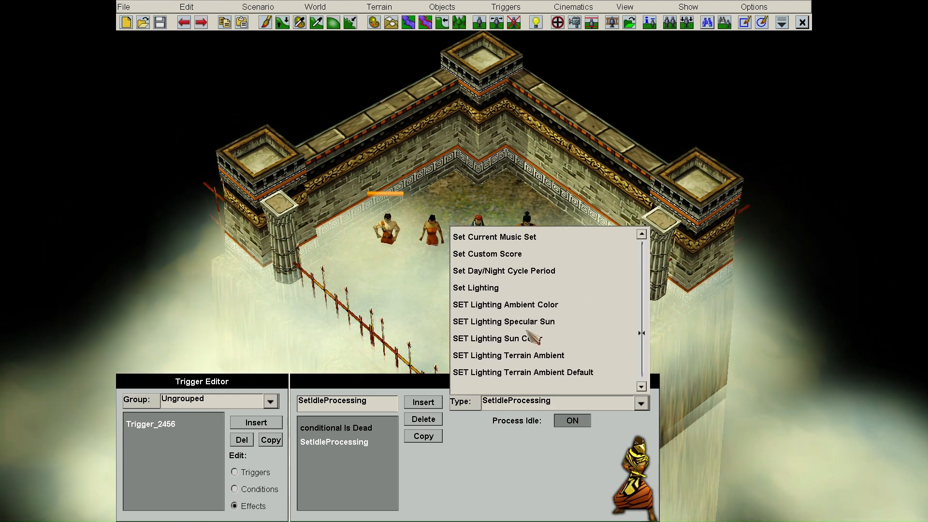
{"action": "scroll", "coordinate": [532, 333], "scroll_direction": "up", "scroll_amount": 5}
{"action": "left_click", "coordinate": [520, 255]}
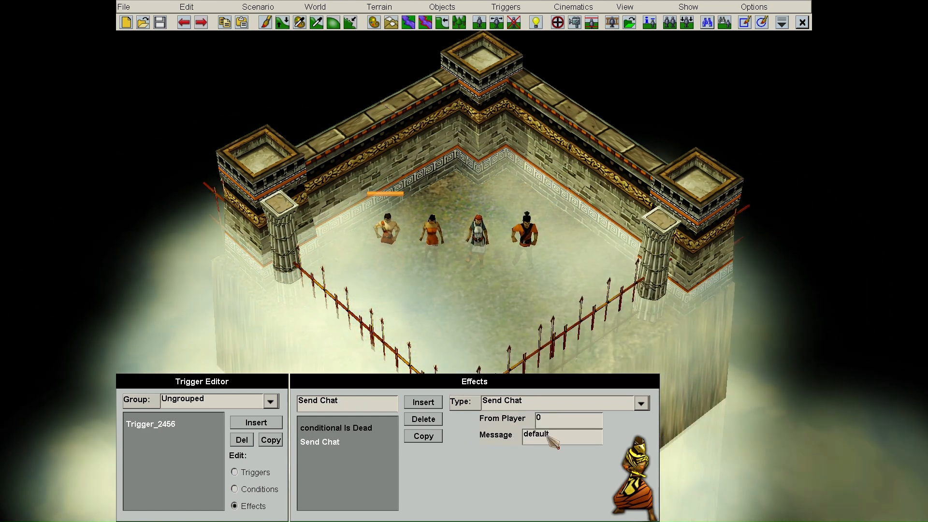
{"action": "double_click", "coordinate": [549, 436]}
{"action": "type", "text": "Dave is d"}
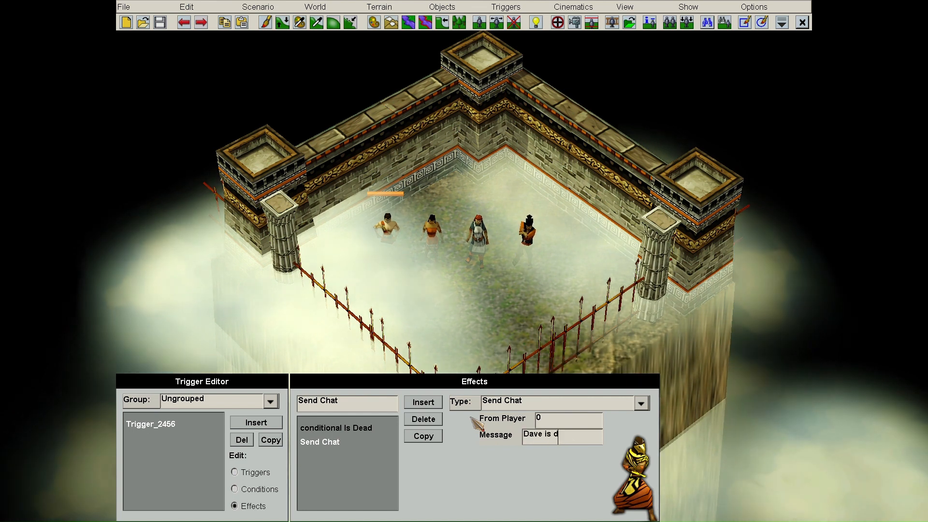
{"action": "type", "text": "ead"}
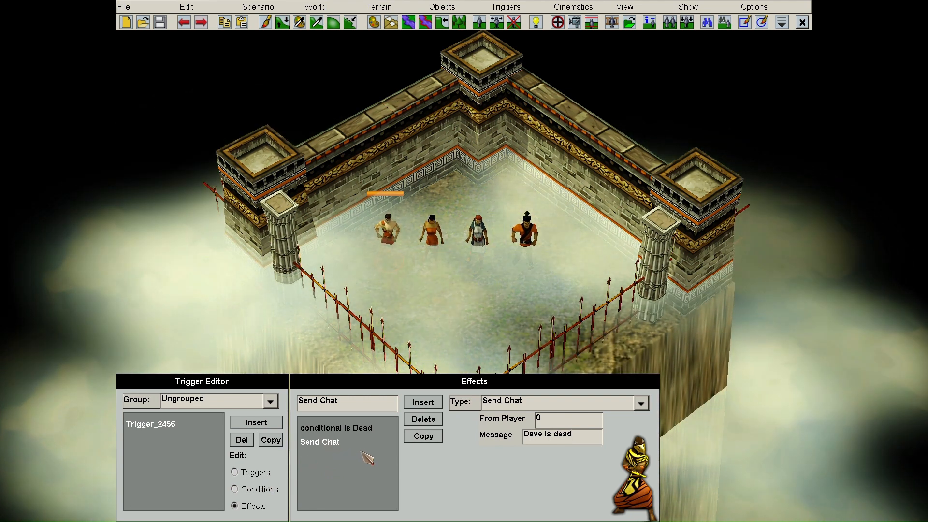
{"action": "left_click", "coordinate": [372, 428]}
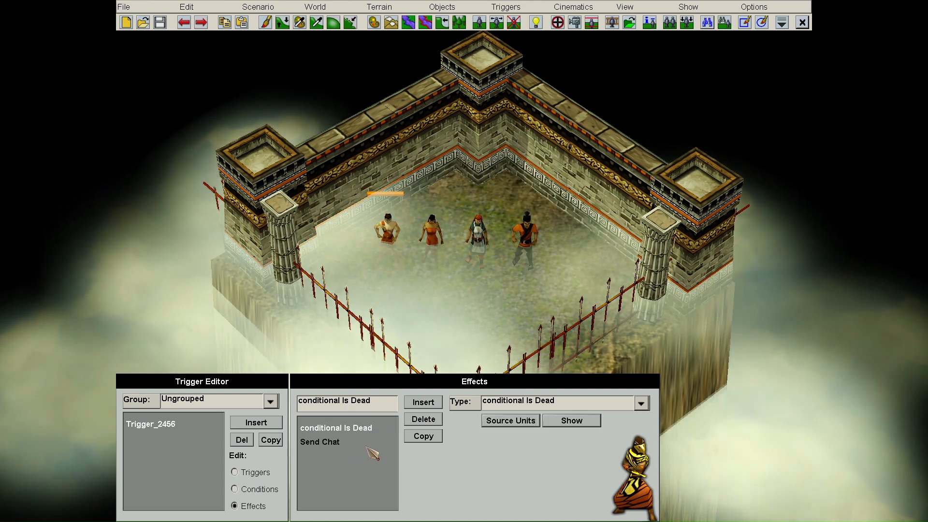
{"action": "left_click", "coordinate": [360, 447]}
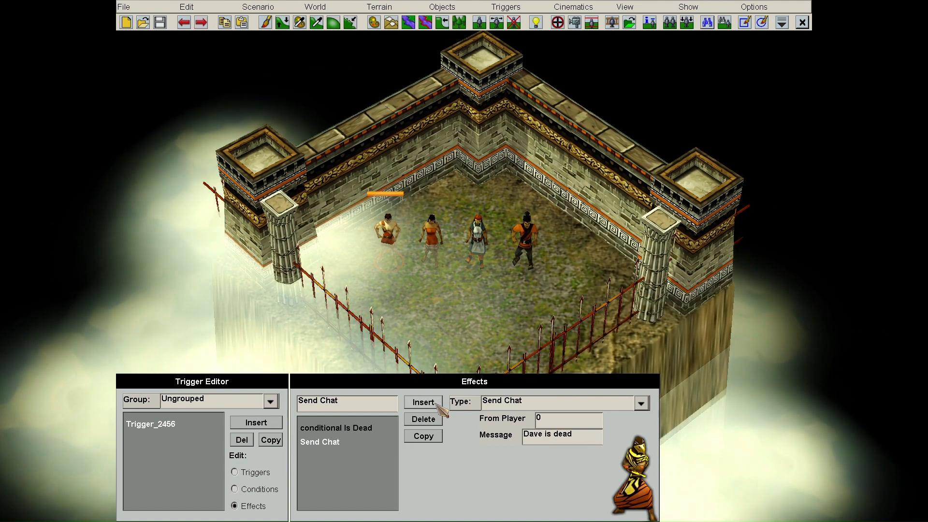
- Close the Dave block with a conditional zEND, then duplicate the Is Dead, Send Chat and zEND effects
{"action": "left_click", "coordinate": [424, 402]}
{"action": "left_click", "coordinate": [643, 275]}
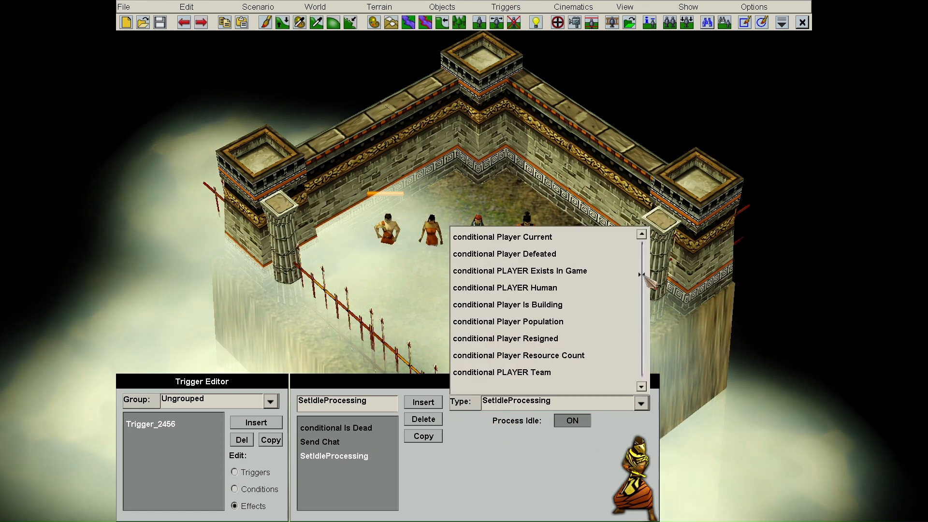
{"action": "scroll", "coordinate": [557, 338], "scroll_direction": "down", "scroll_amount": 11}
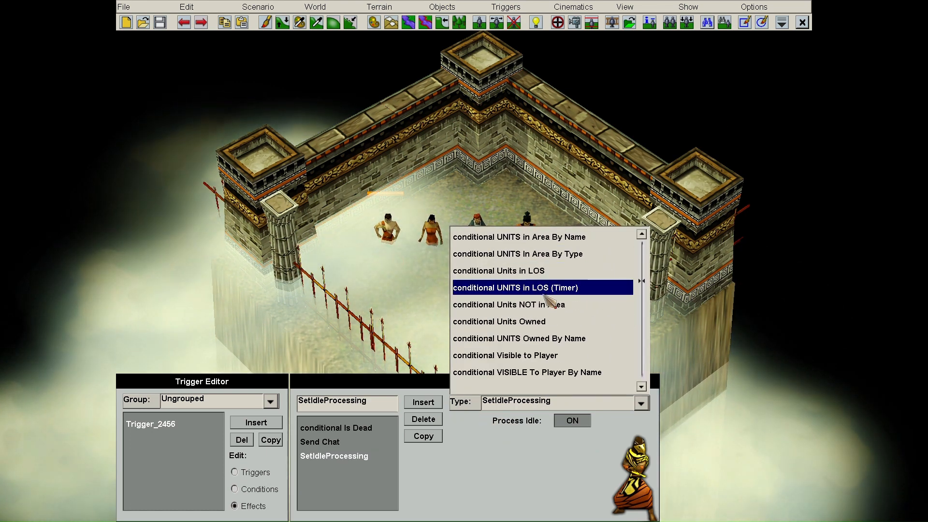
{"action": "left_click", "coordinate": [545, 290]}
{"action": "left_click", "coordinate": [366, 427]}
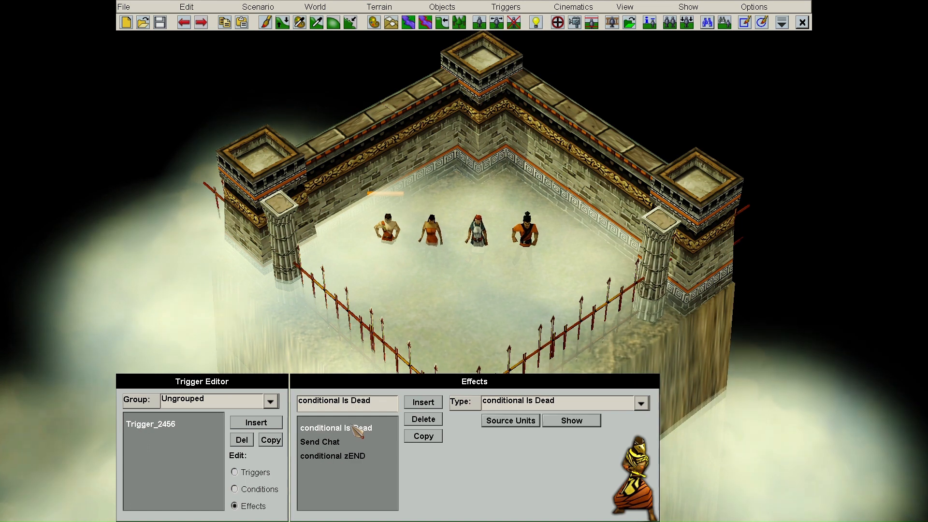
{"action": "left_click", "coordinate": [424, 437]}
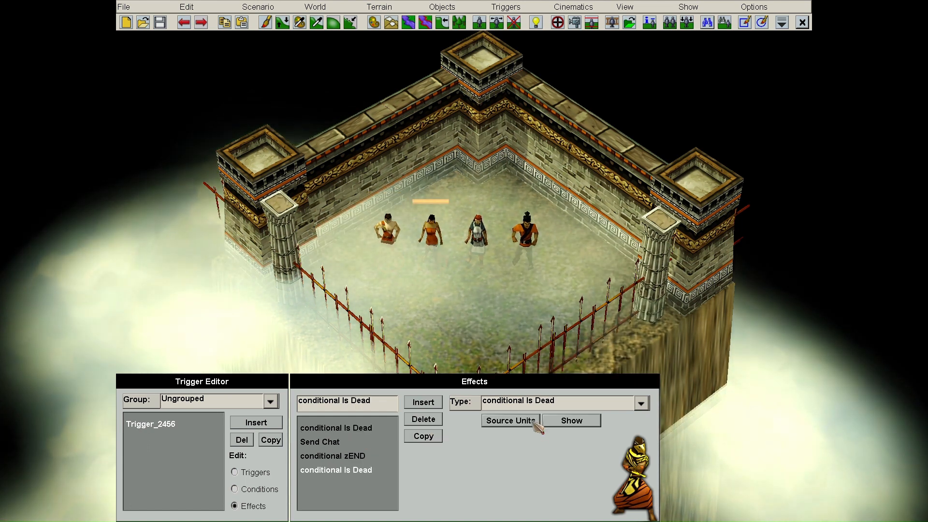
{"action": "left_click", "coordinate": [321, 442]}
{"action": "left_click", "coordinate": [424, 436]}
{"action": "left_click", "coordinate": [333, 456]}
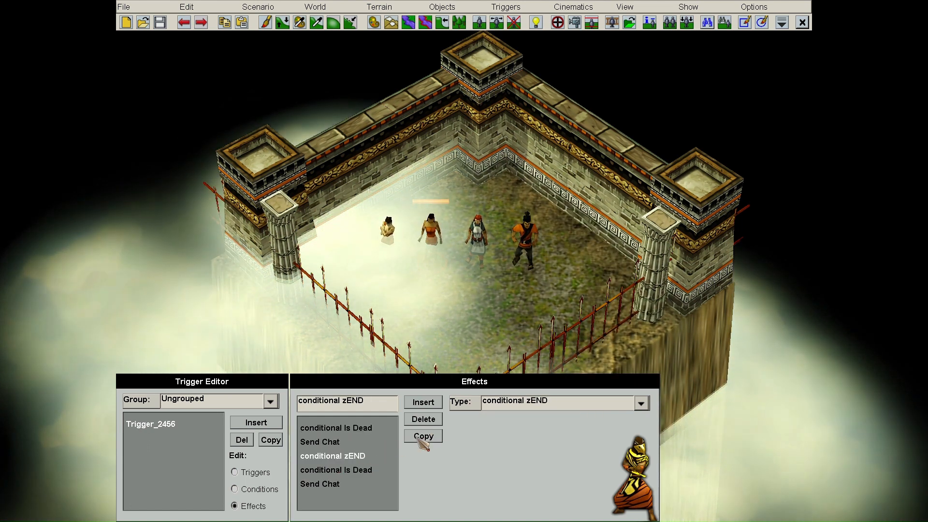
{"action": "left_click", "coordinate": [424, 437]}
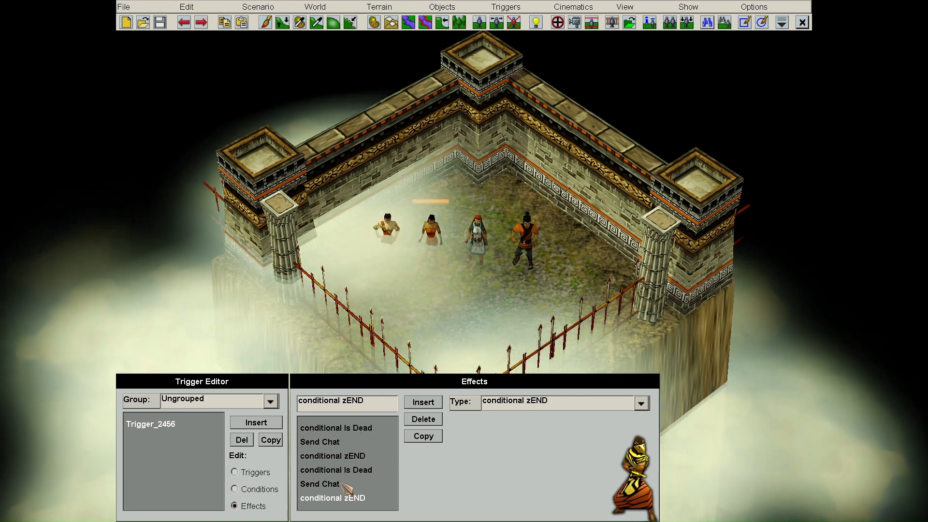
- Change the copied chat message to 'Becky is dead' and make another conditional zEND copy
{"action": "left_click", "coordinate": [320, 484]}
{"action": "double_click", "coordinate": [535, 435]}
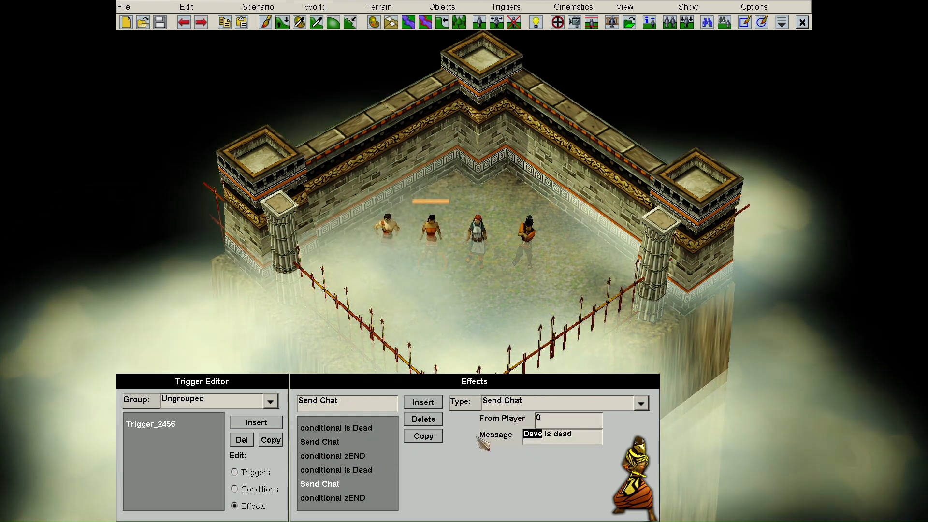
{"action": "type", "text": "Becky"}
{"action": "left_click", "coordinate": [336, 470]}
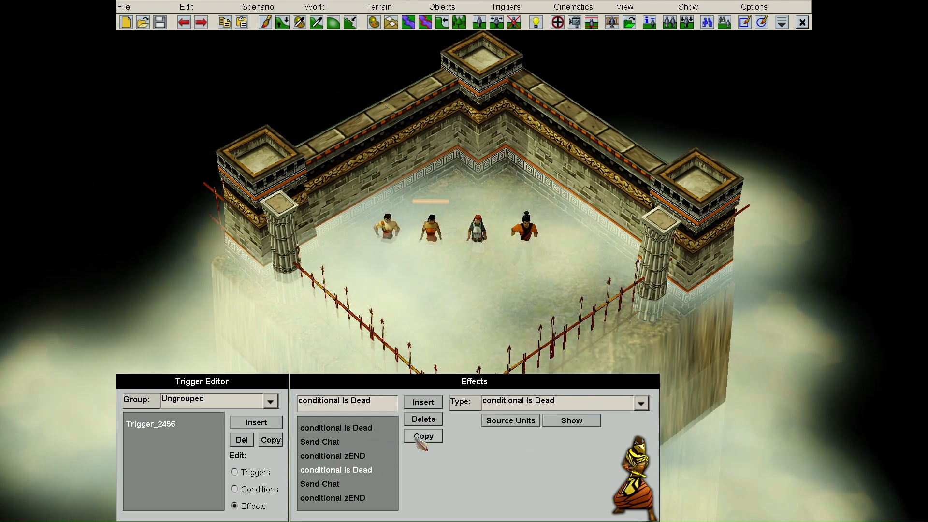
{"action": "left_click", "coordinate": [360, 498]}
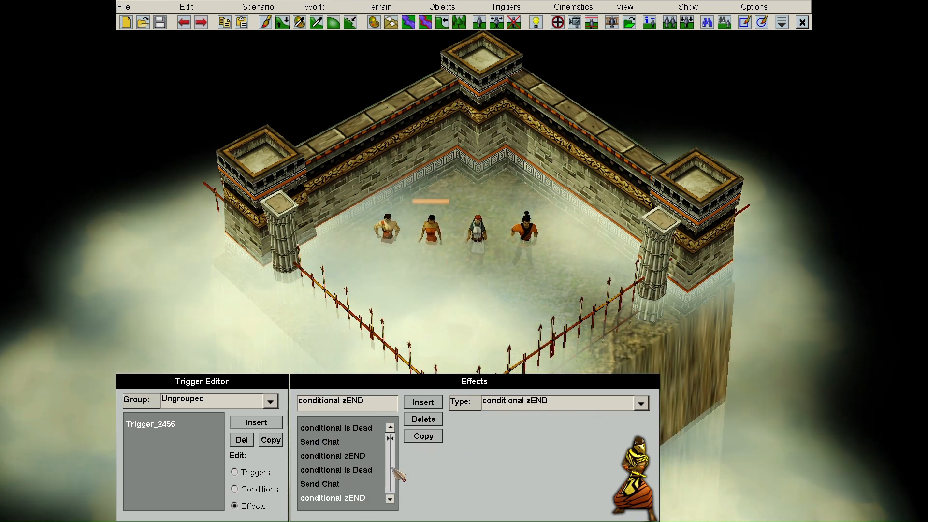
{"action": "left_click", "coordinate": [421, 436]}
{"action": "scroll", "coordinate": [364, 467], "scroll_direction": "down", "scroll_amount": 3}
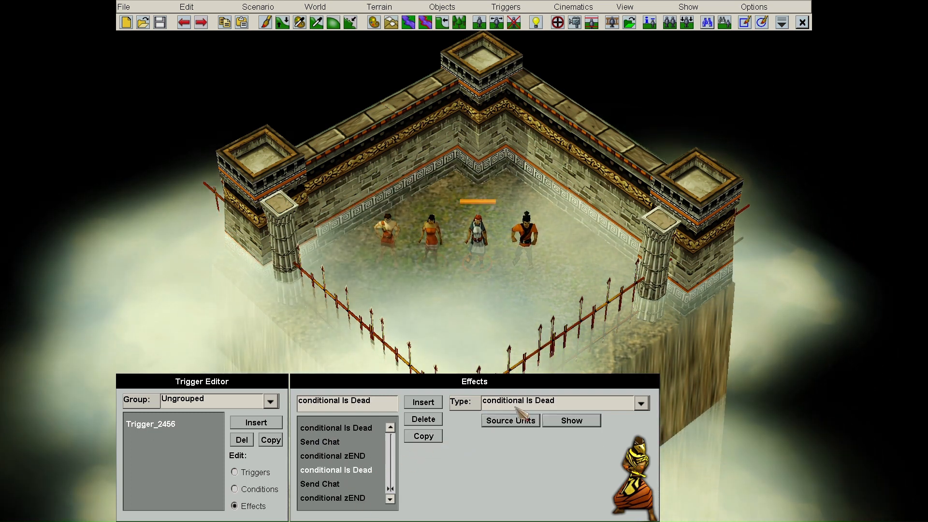
- Edit the remaining copied chat messages to read 'Greta is dead' and 'Steve is dead'
{"action": "left_click", "coordinate": [339, 484]}
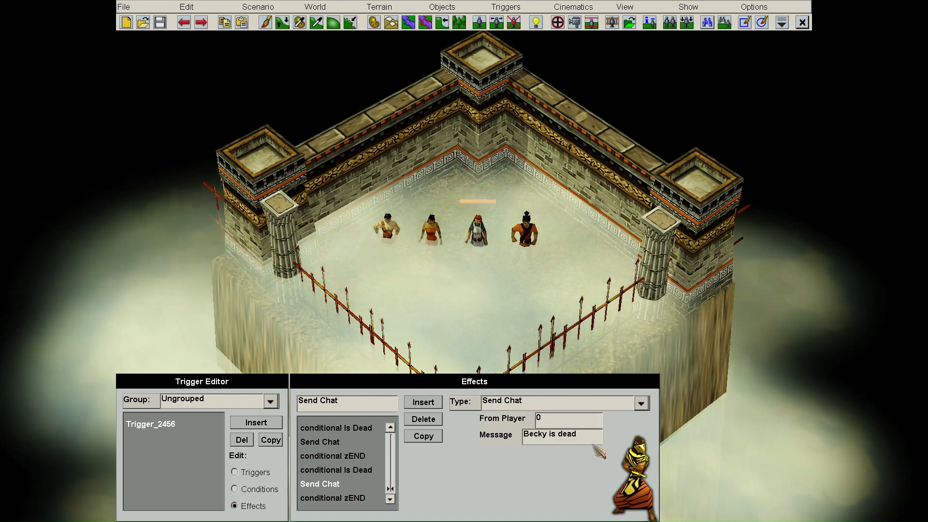
{"action": "type", "text": "G"}
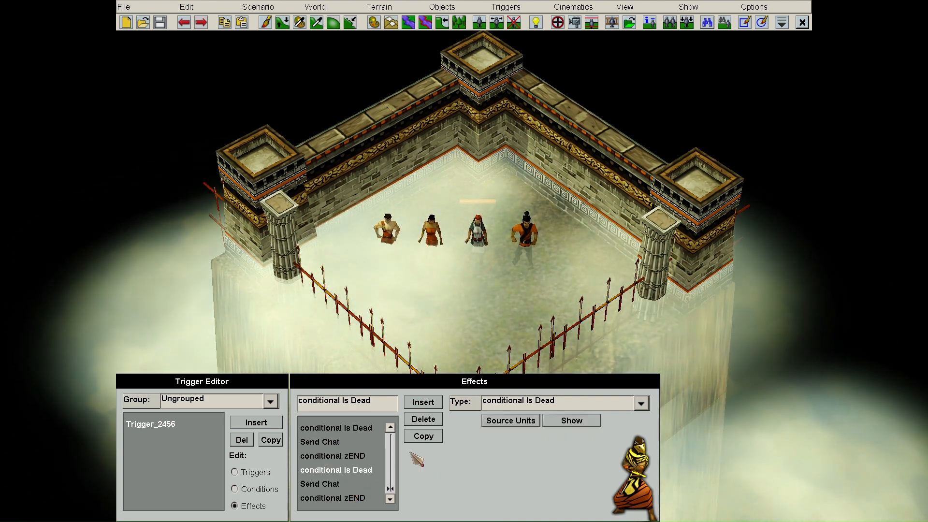
{"action": "key", "text": "Down"}
{"action": "key", "text": "Down"}
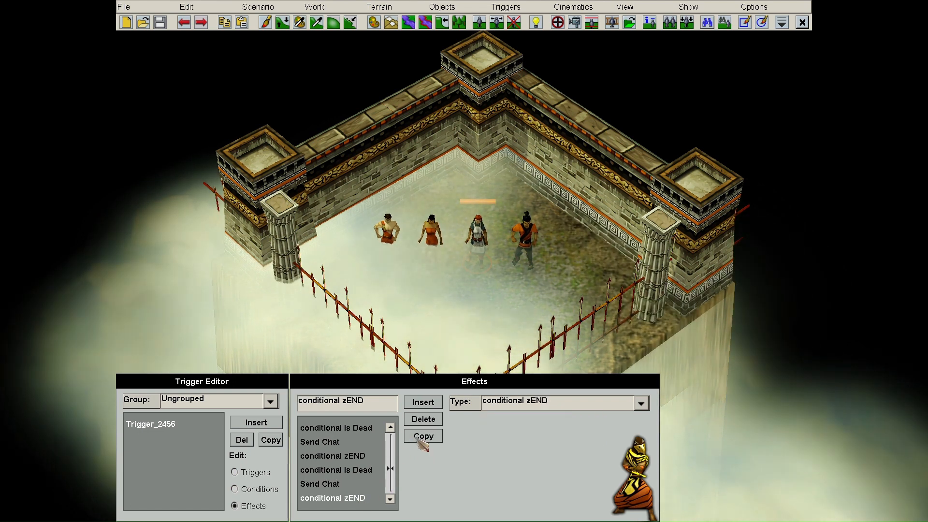
{"action": "left_click", "coordinate": [370, 466]}
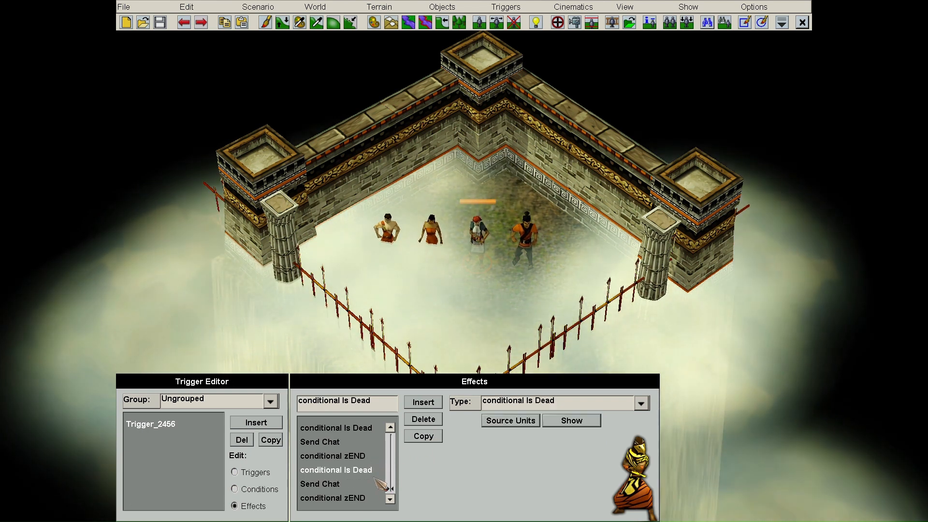
{"action": "key", "text": "Down"}
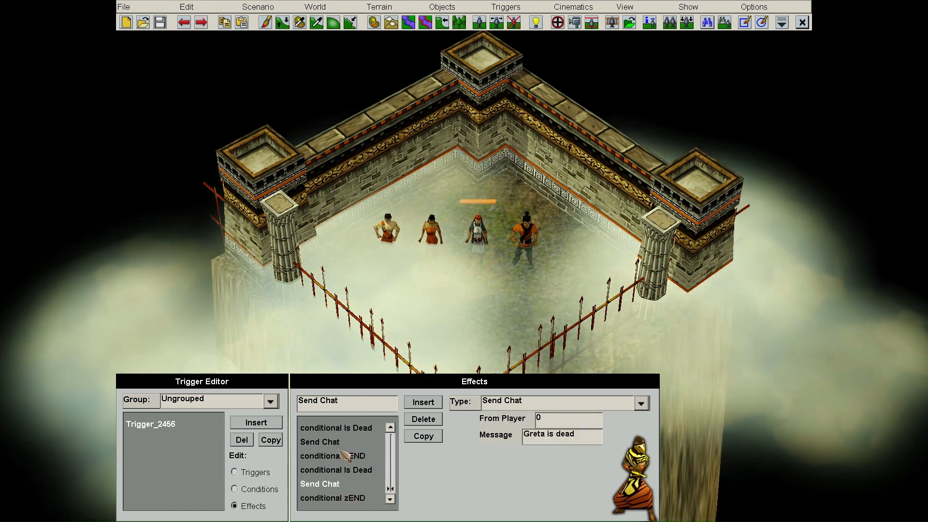
{"action": "key", "text": "Up"}
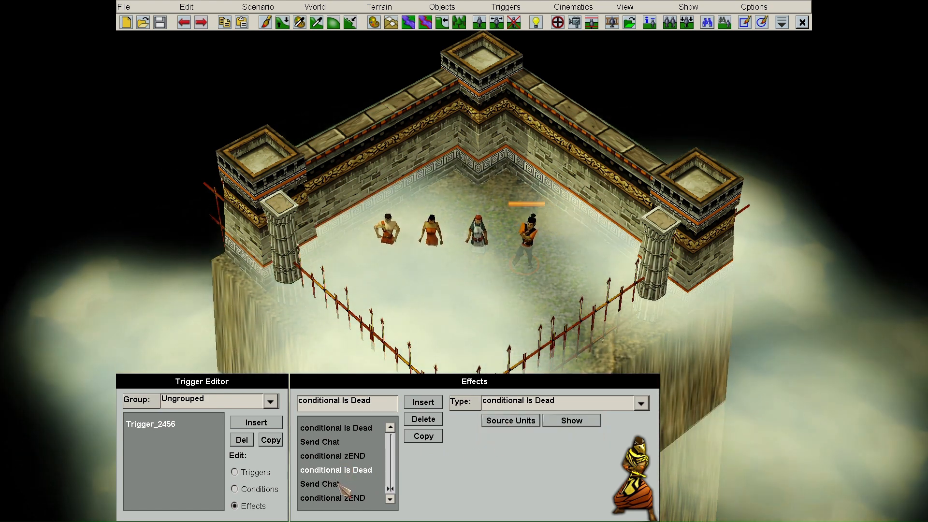
{"action": "left_click", "coordinate": [339, 484]}
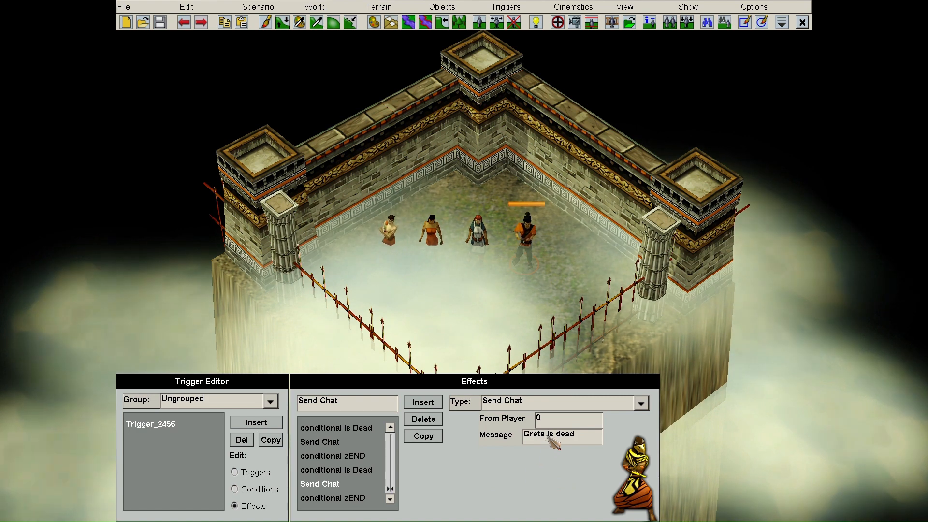
{"action": "double_click", "coordinate": [536, 434]}
{"action": "type", "text": "Steve"}
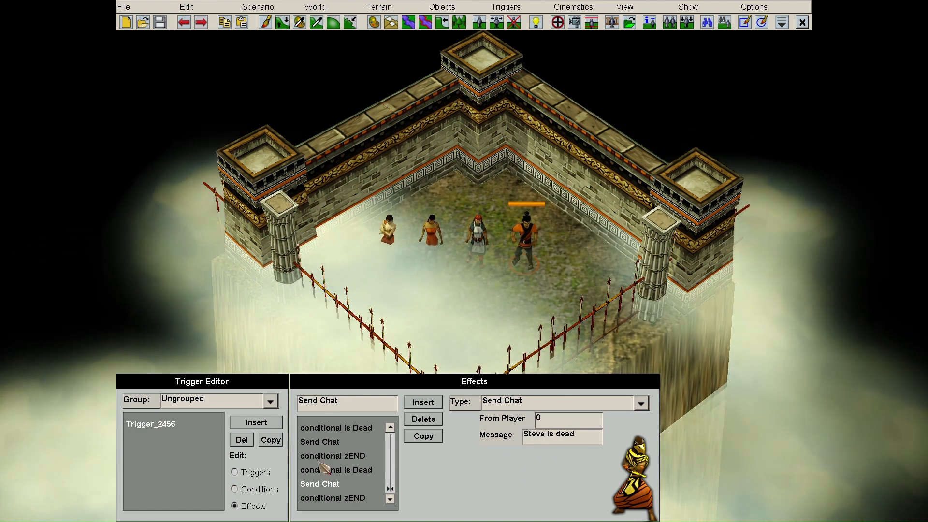
{"action": "left_click", "coordinate": [235, 472]}
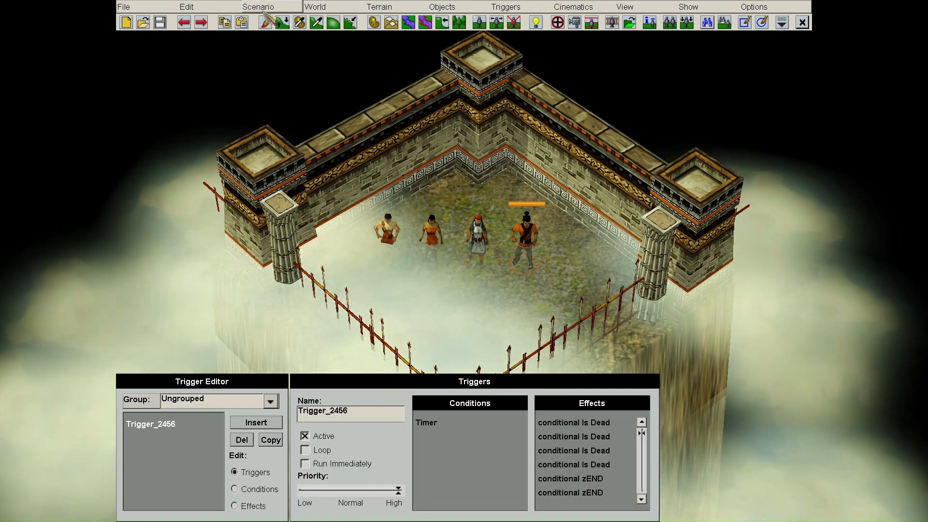
- Launch a playtest of the scenario with the default settings
{"action": "left_click", "coordinate": [264, 12]}
{"action": "left_click", "coordinate": [314, 70]}
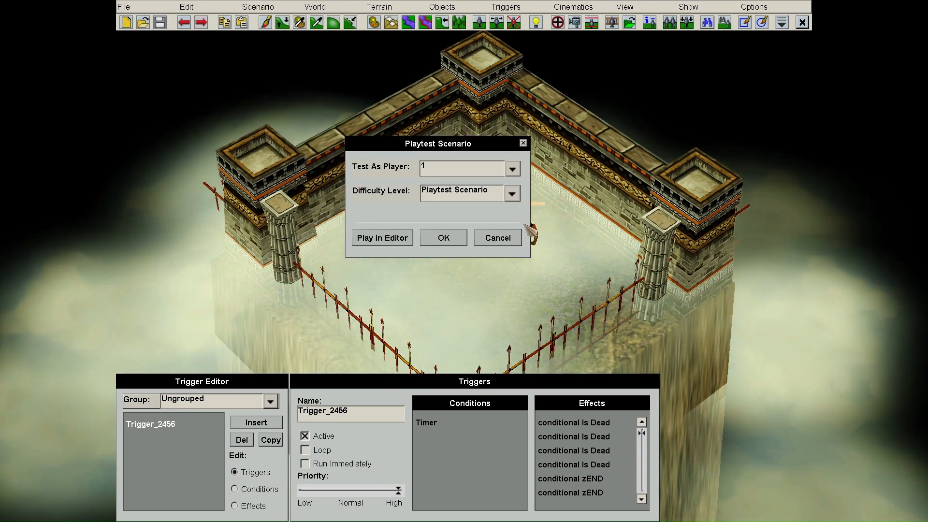
{"action": "left_click", "coordinate": [443, 237]}
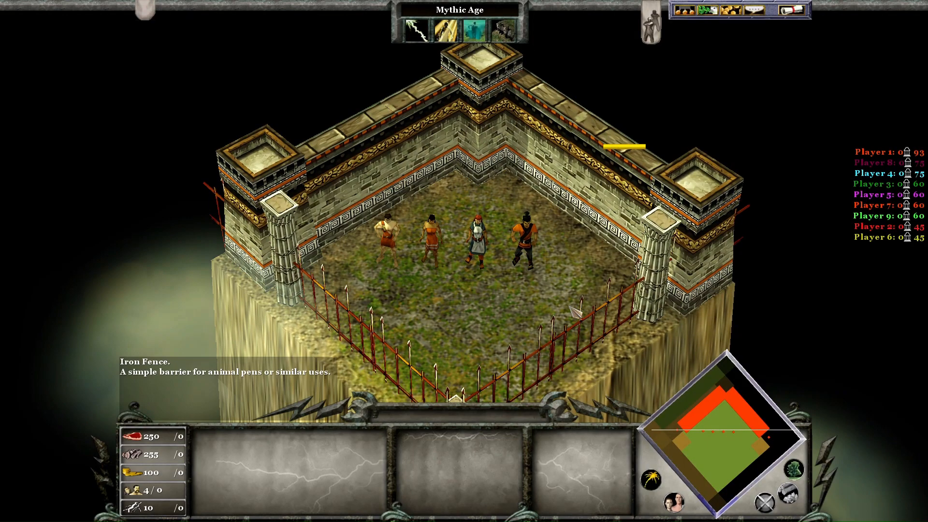
- Delete three units to trigger the Becky, Greta and Steve death chats, then quit to the editor
{"action": "left_click", "coordinate": [432, 240]}
{"action": "key", "text": "Delete"}
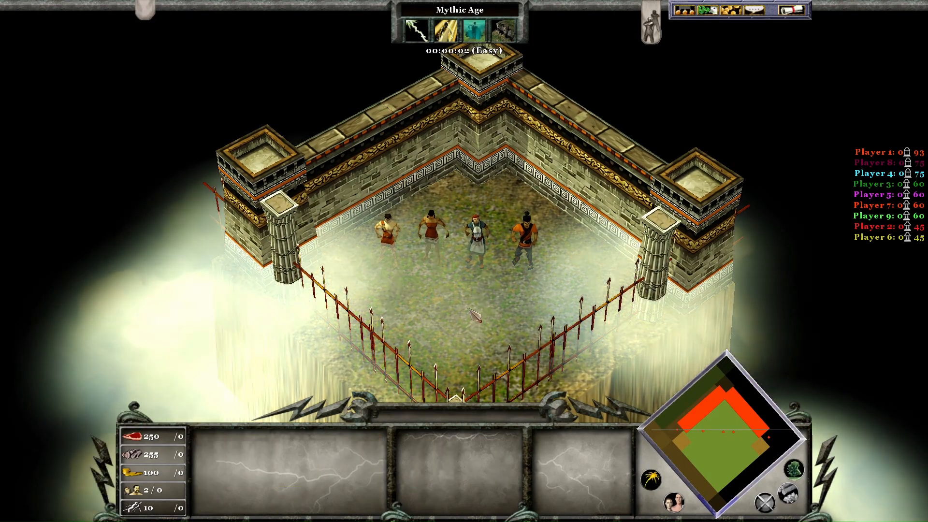
{"action": "left_click", "coordinate": [476, 241]}
{"action": "key", "text": "Delete"}
{"action": "left_click", "coordinate": [524, 242]}
{"action": "key", "text": "Delete"}
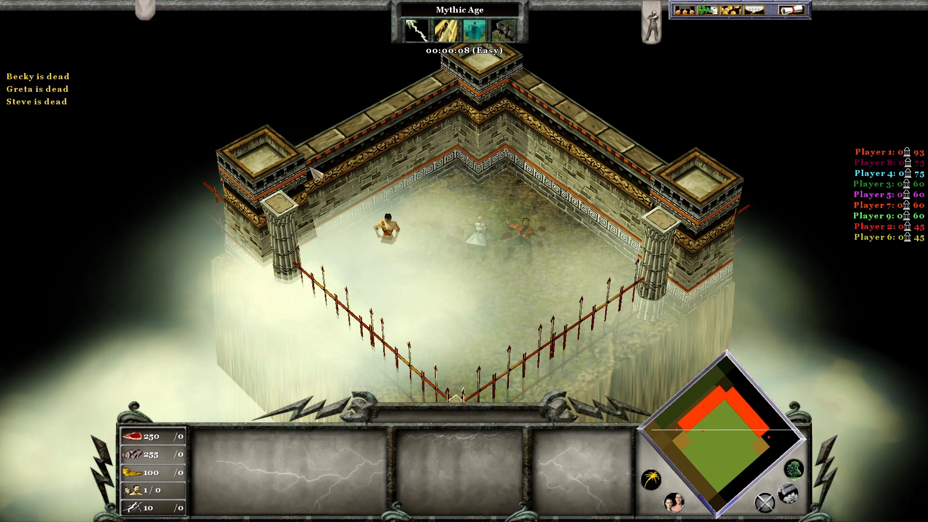
{"action": "left_click", "coordinate": [395, 246]}
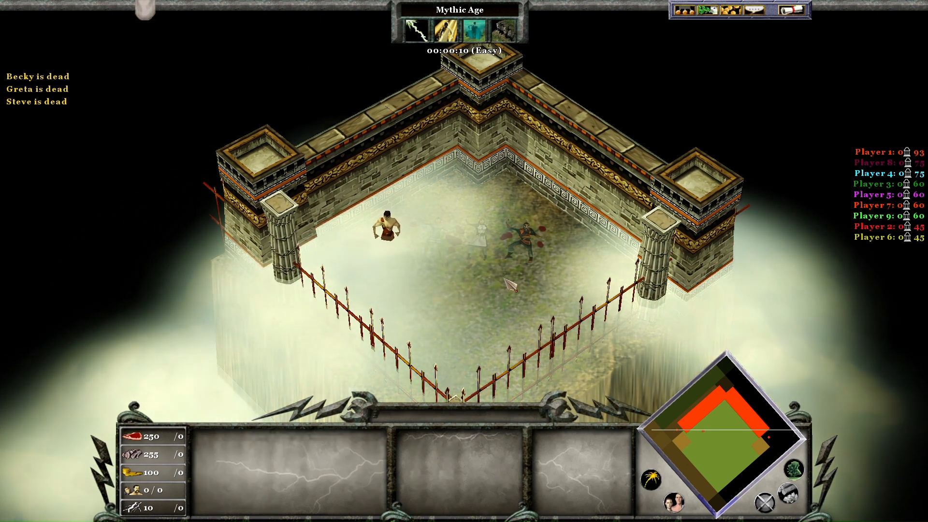
{"action": "left_click", "coordinate": [791, 10]}
{"action": "left_click", "coordinate": [463, 244]}
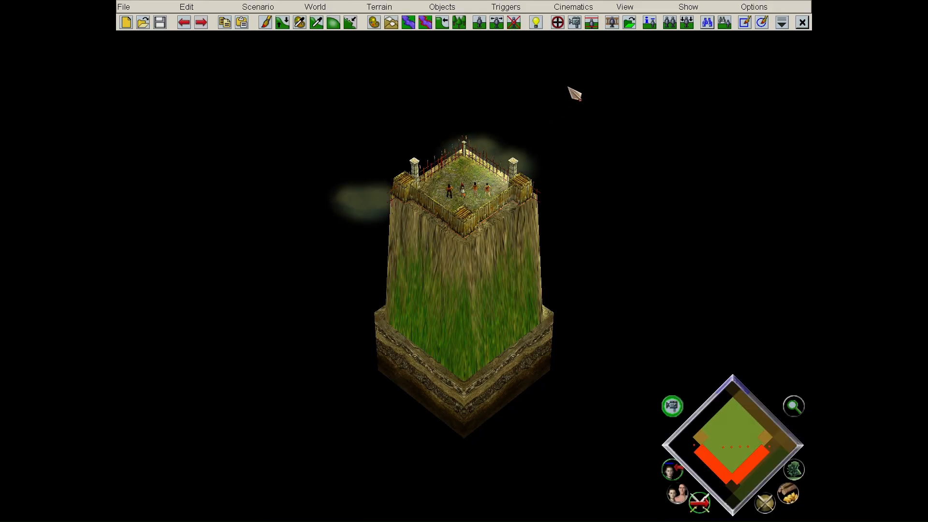
- Reopen Trigger_2456, review its Timer condition, and show the effect type list for its effects
{"action": "left_click", "coordinate": [557, 22]}
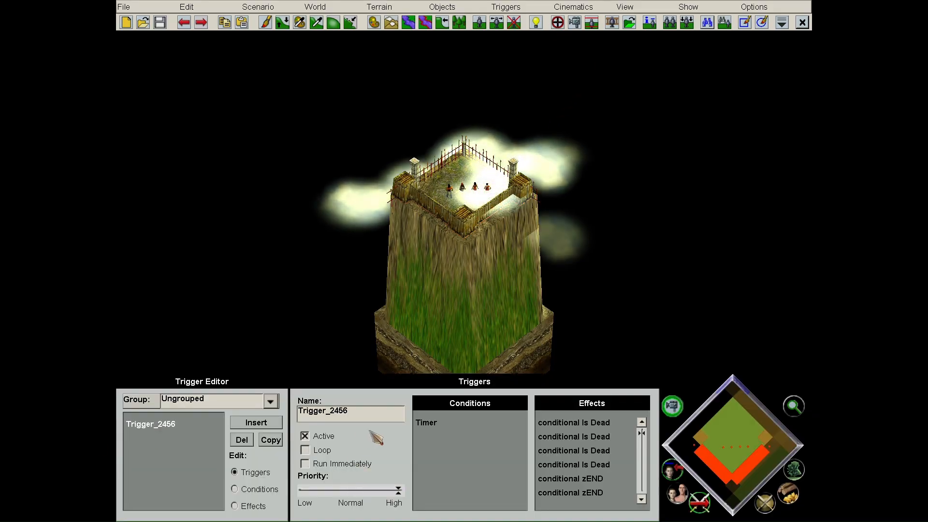
{"action": "left_click", "coordinate": [278, 489]}
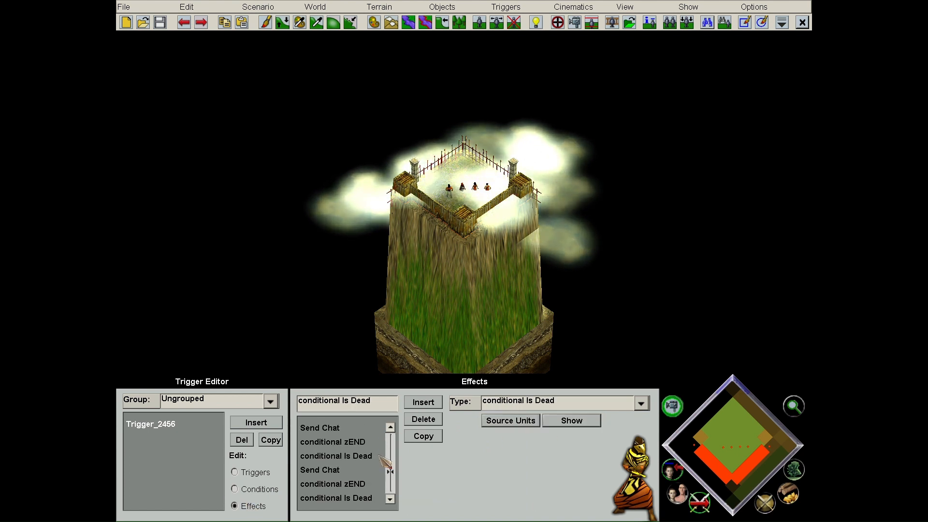
{"action": "left_click", "coordinate": [262, 473]}
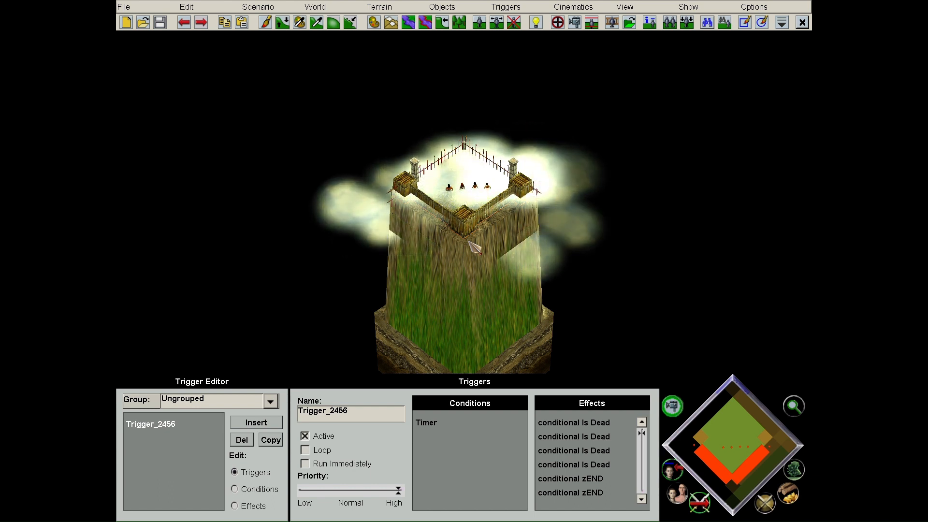
{"action": "scroll", "coordinate": [468, 242], "scroll_direction": "up", "scroll_amount": 5}
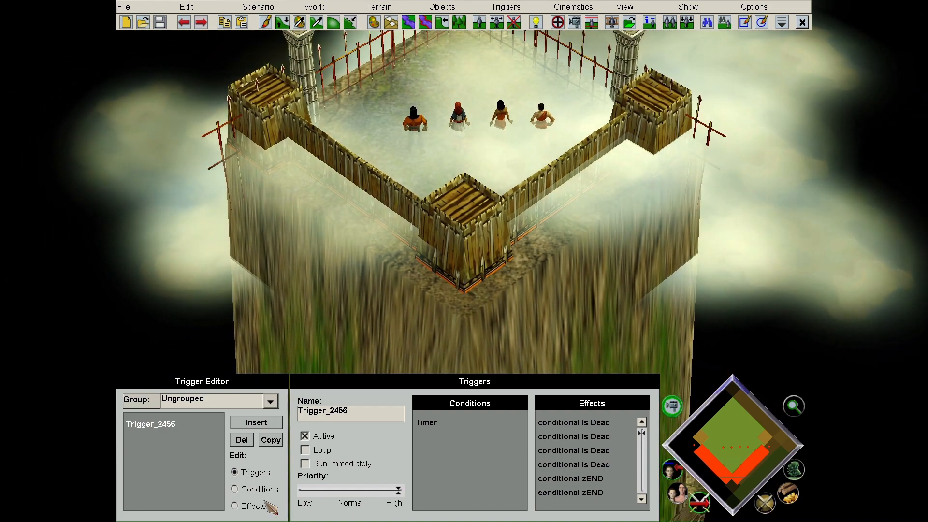
{"action": "left_click", "coordinate": [266, 504]}
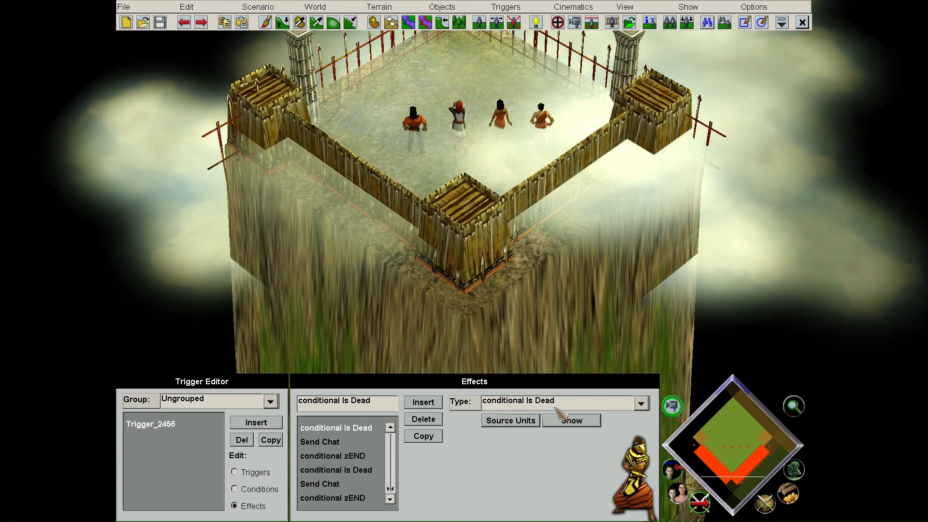
{"action": "left_click", "coordinate": [641, 403]}
{"action": "scroll", "coordinate": [629, 290], "scroll_direction": "down", "scroll_amount": 5}
{"action": "scroll", "coordinate": [604, 305], "scroll_direction": "down", "scroll_amount": 10}
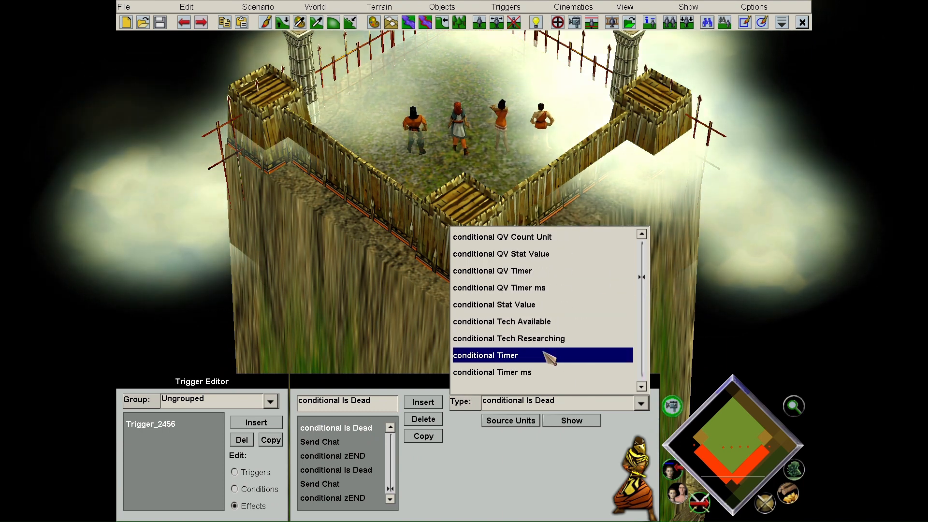
- Make the effect a conditional Timer and change the trigger's condition to Is Dead
{"action": "left_click", "coordinate": [550, 357]}
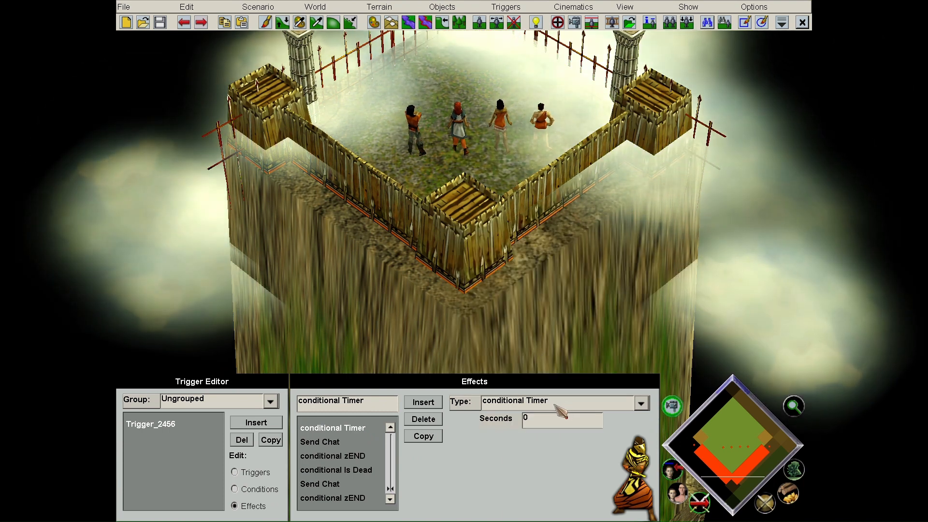
{"action": "left_click", "coordinate": [249, 489]}
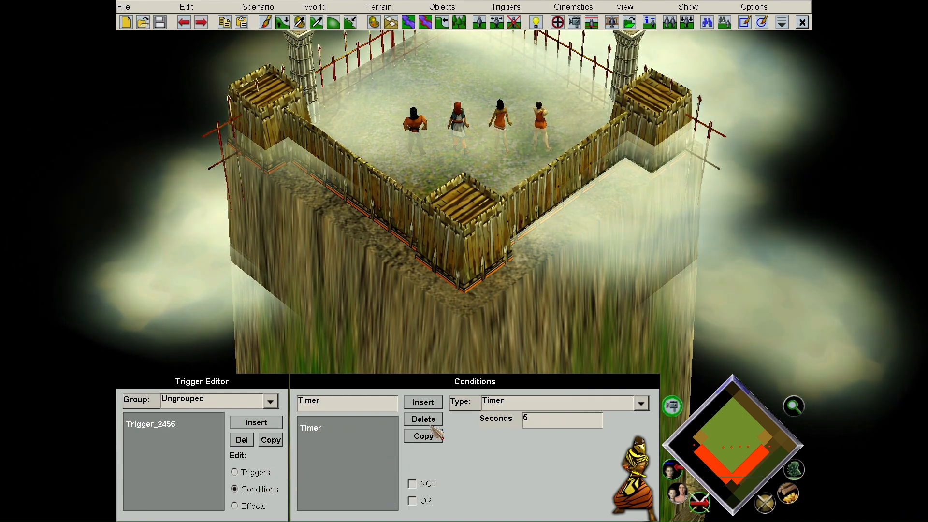
{"action": "left_click", "coordinate": [508, 403]}
{"action": "scroll", "coordinate": [514, 304], "scroll_direction": "down", "scroll_amount": 10}
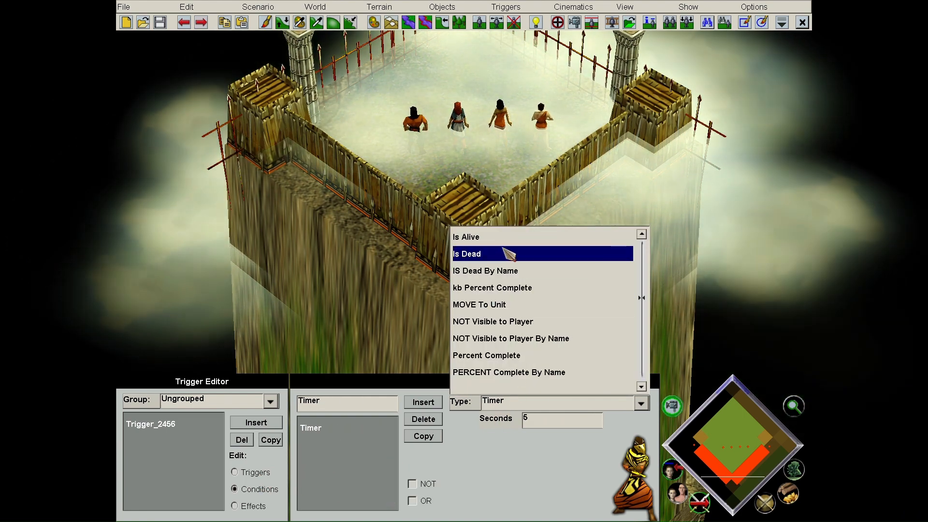
{"action": "left_click", "coordinate": [510, 253]}
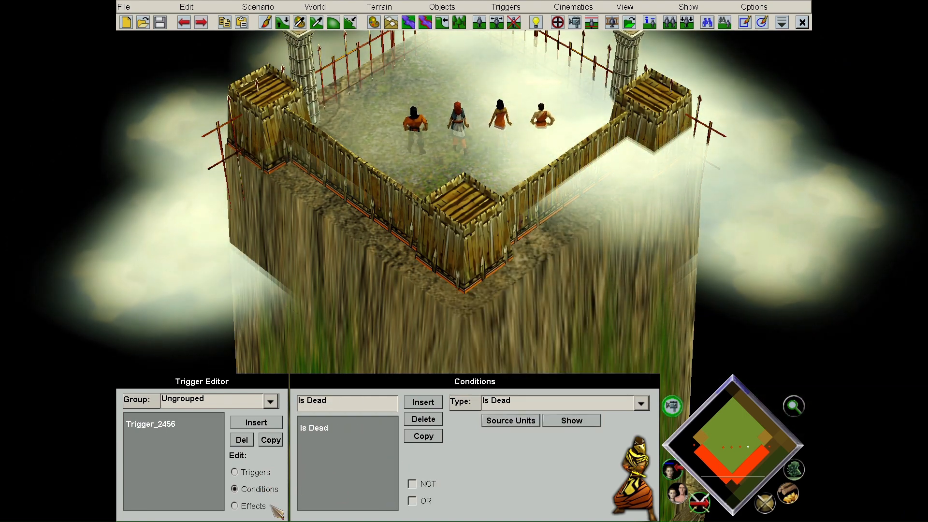
- Delete the old effects so only one fresh effect remains
{"action": "left_click", "coordinate": [424, 419]}
{"action": "left_click", "coordinate": [425, 419]}
{"action": "left_click", "coordinate": [424, 419]}
{"action": "left_click", "coordinate": [425, 420]}
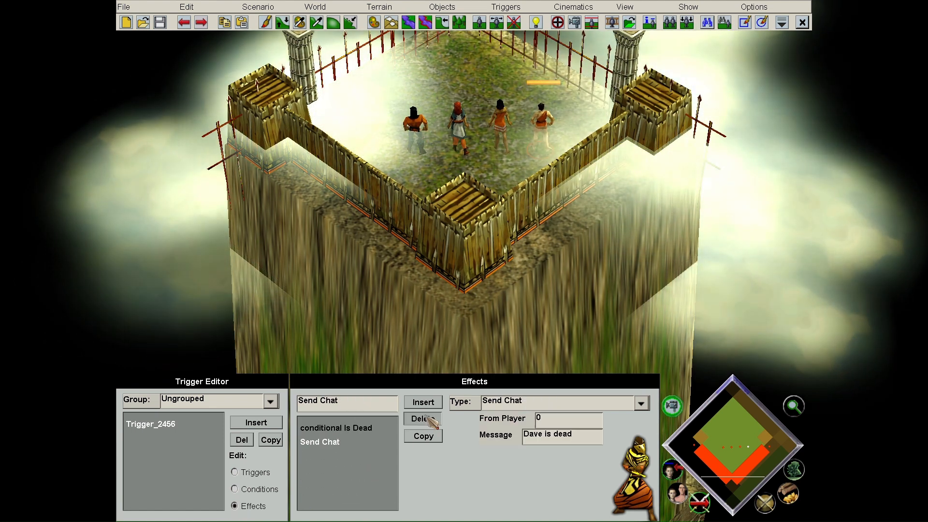
{"action": "left_click", "coordinate": [424, 419]}
{"action": "left_click", "coordinate": [424, 419]}
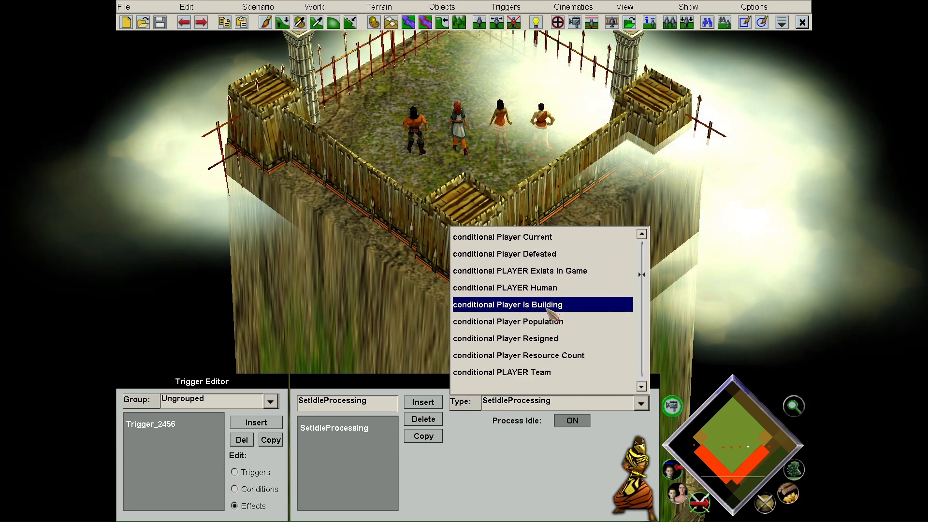
- Make the first effect a 2-second conditional Timer and add a conditional zEND after it
{"action": "scroll", "coordinate": [549, 312], "scroll_direction": "down", "scroll_amount": 5}
{"action": "left_click", "coordinate": [542, 322]}
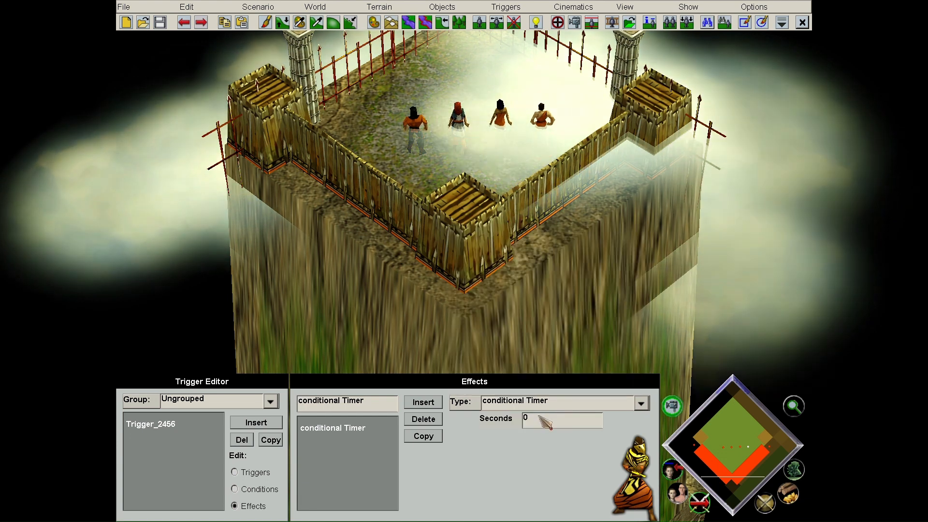
{"action": "double_click", "coordinate": [425, 405]}
{"action": "left_click", "coordinate": [488, 404]}
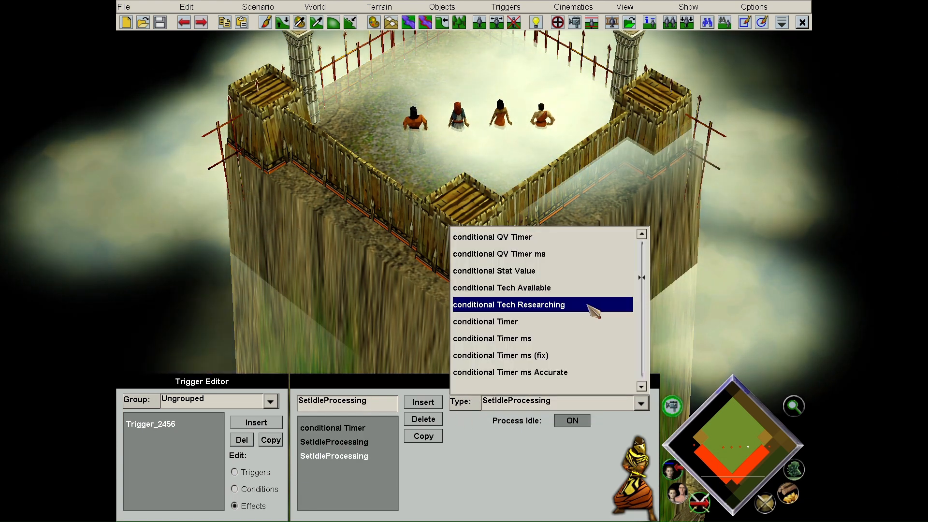
{"action": "scroll", "coordinate": [592, 310], "scroll_direction": "down", "scroll_amount": 10}
{"action": "scroll", "coordinate": [561, 319], "scroll_direction": "down", "scroll_amount": 5}
{"action": "left_click", "coordinate": [520, 356]}
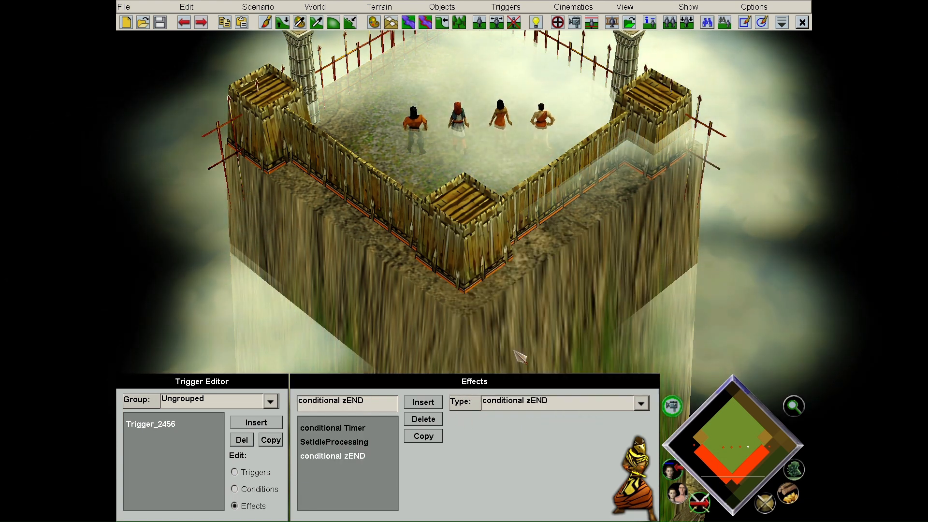
- Turn the middle effect into a Send Chat with message 'Dave is dead'
{"action": "left_click", "coordinate": [353, 444]}
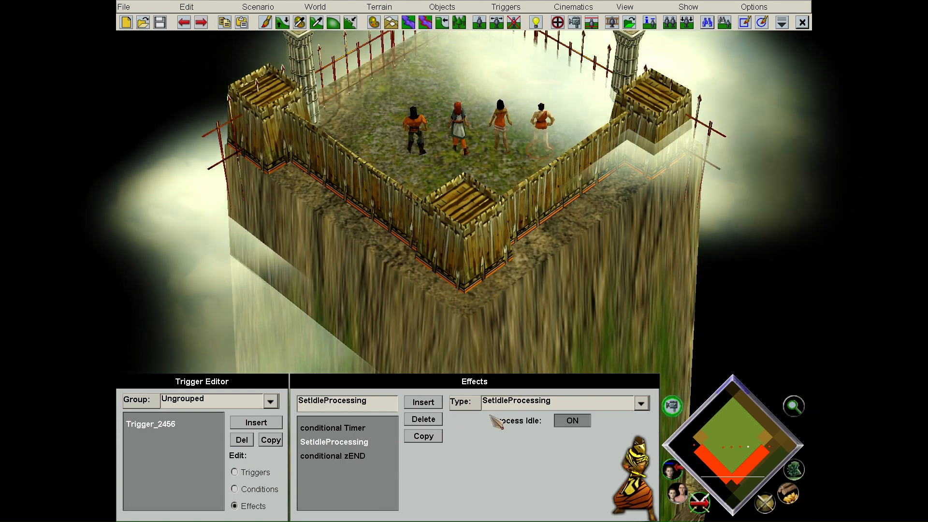
{"action": "left_click", "coordinate": [532, 402]}
{"action": "left_click_drag", "start_coordinate": [641, 283], "coordinate": [642, 339]}
{"action": "scroll", "coordinate": [527, 316], "scroll_direction": "up", "scroll_amount": 20}
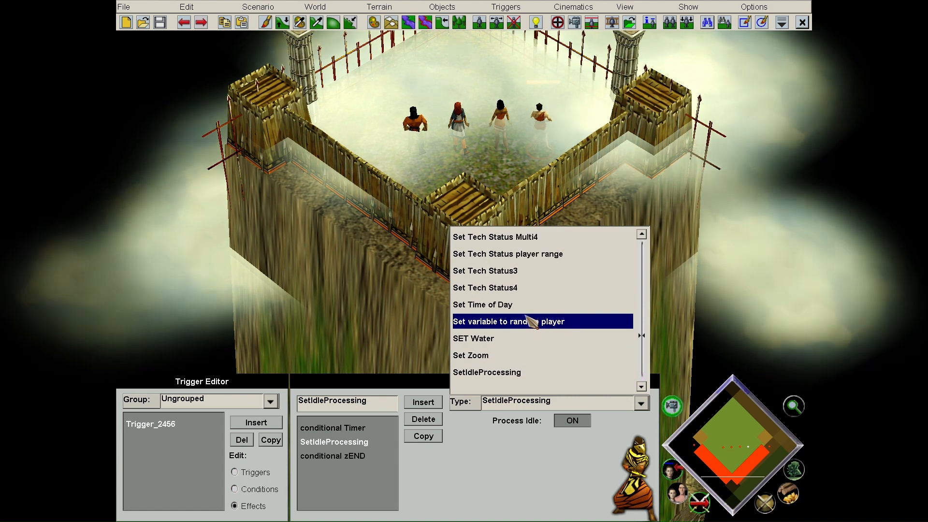
{"action": "scroll", "coordinate": [528, 320], "scroll_direction": "up", "scroll_amount": 3}
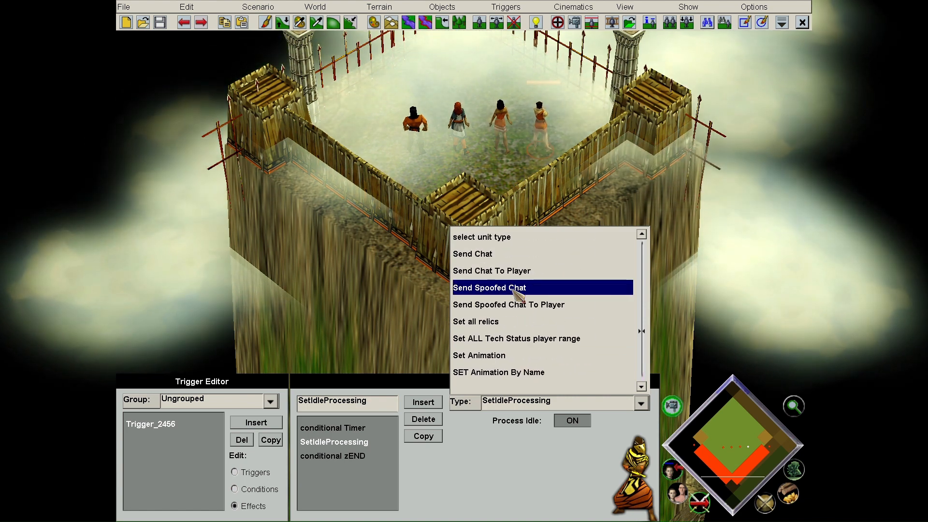
{"action": "scroll", "coordinate": [515, 292], "scroll_direction": "up", "scroll_amount": 2}
{"action": "left_click", "coordinate": [556, 320]}
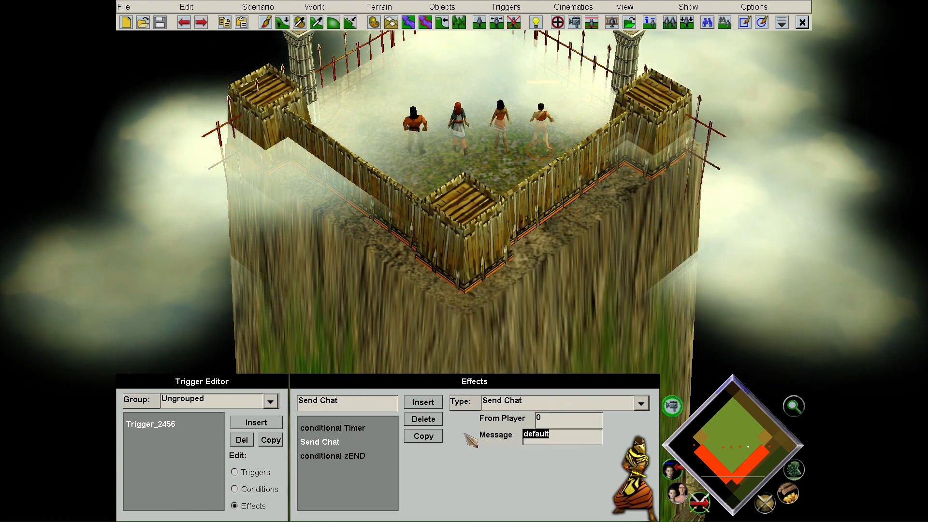
{"action": "type", "text": "Dave is dead!"}
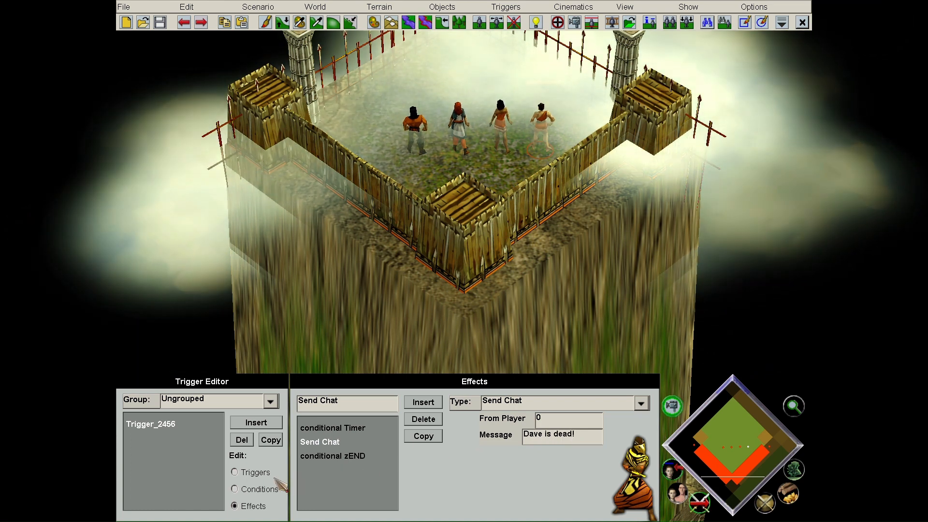
- Review the Is Dead condition and the Timer, Send Chat and zEND effects, then start a playtest
{"action": "left_click", "coordinate": [252, 473]}
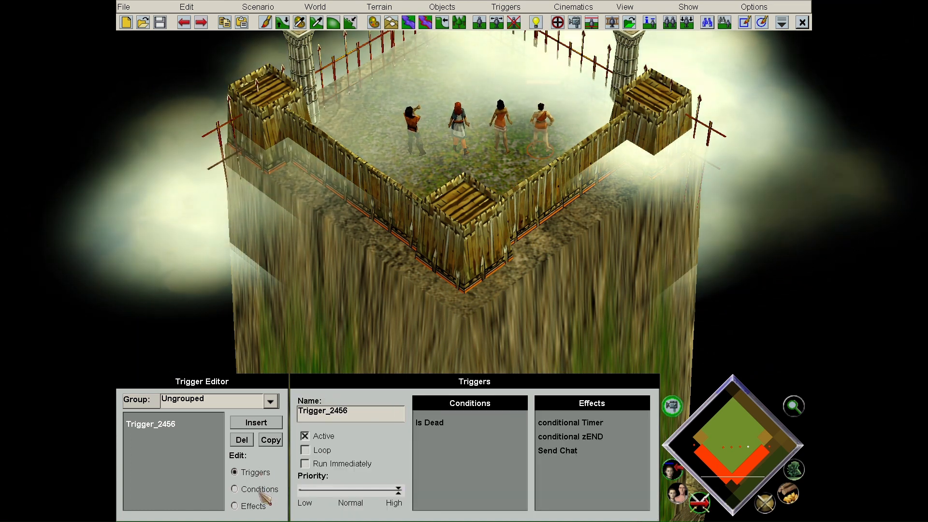
{"action": "left_click", "coordinate": [259, 490]}
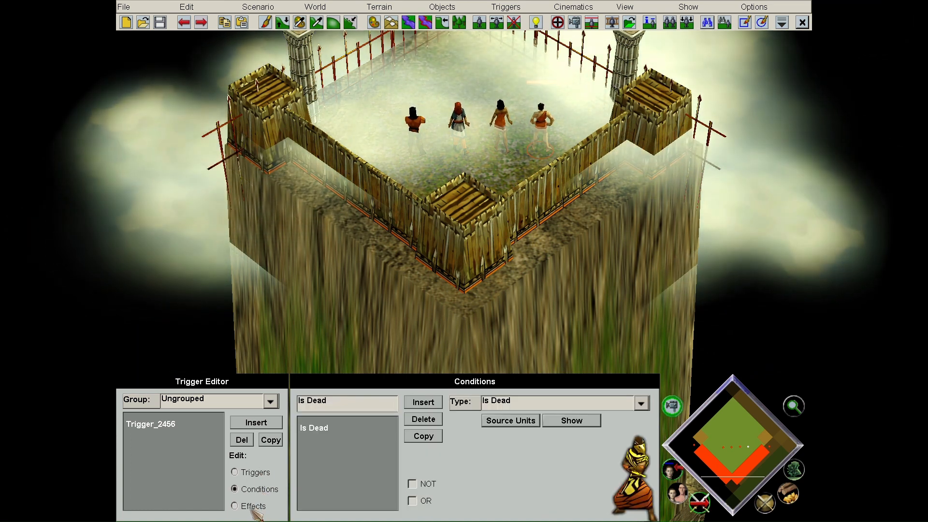
{"action": "left_click", "coordinate": [253, 507]}
{"action": "left_click", "coordinate": [355, 430]}
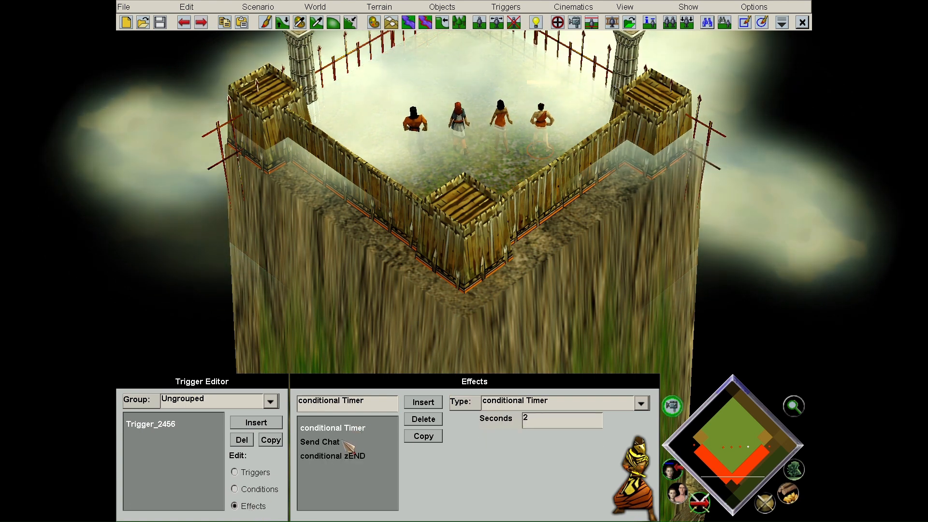
{"action": "left_click", "coordinate": [351, 444]}
{"action": "left_click", "coordinate": [341, 459]}
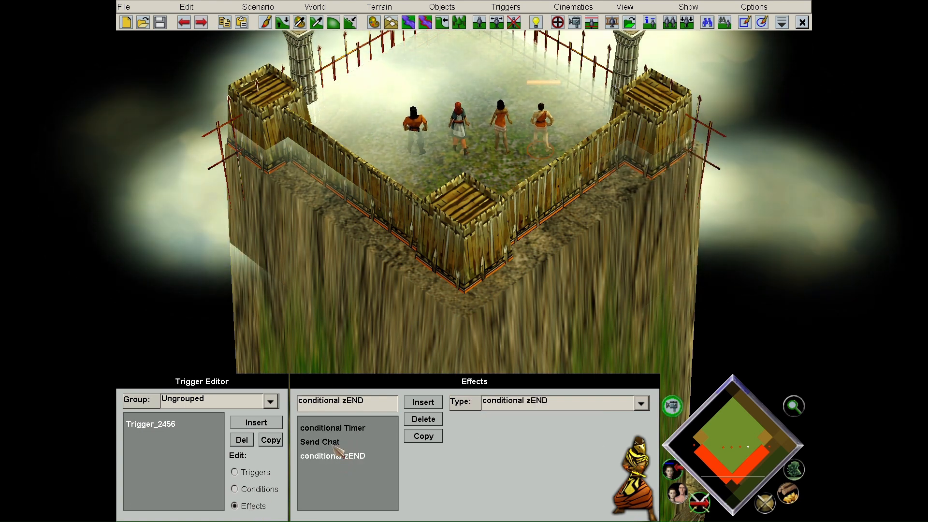
{"action": "left_click", "coordinate": [258, 7]}
{"action": "left_click", "coordinate": [273, 69]}
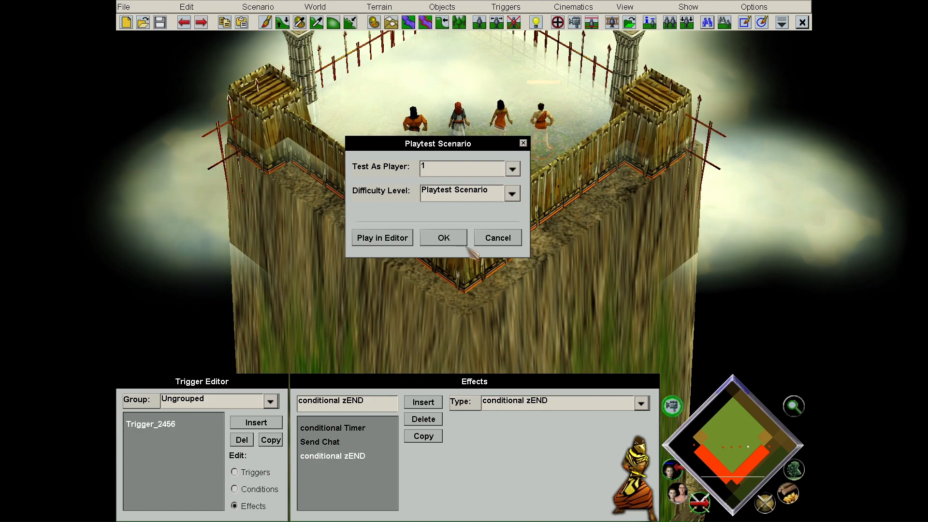
- Launch the playtest and quit it straight away from the in-game menu
{"action": "left_click", "coordinate": [443, 238]}
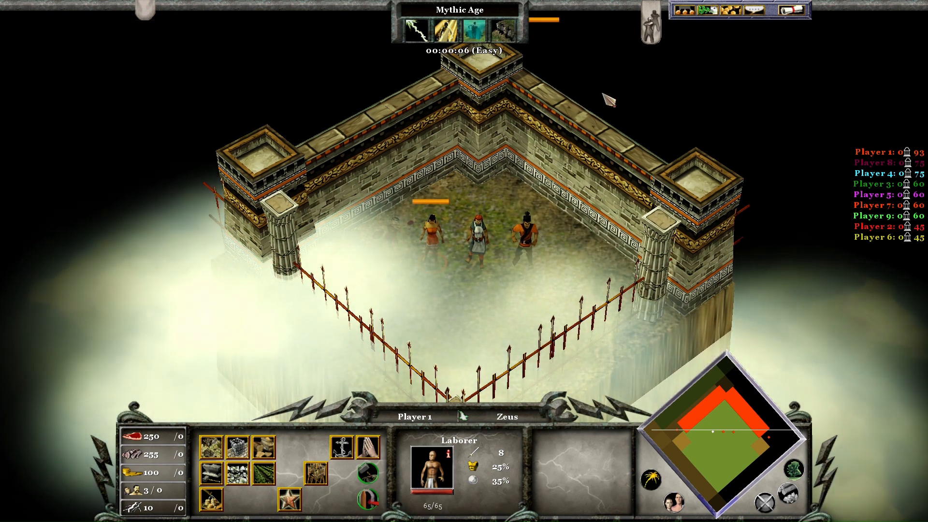
{"action": "left_click", "coordinate": [792, 10]}
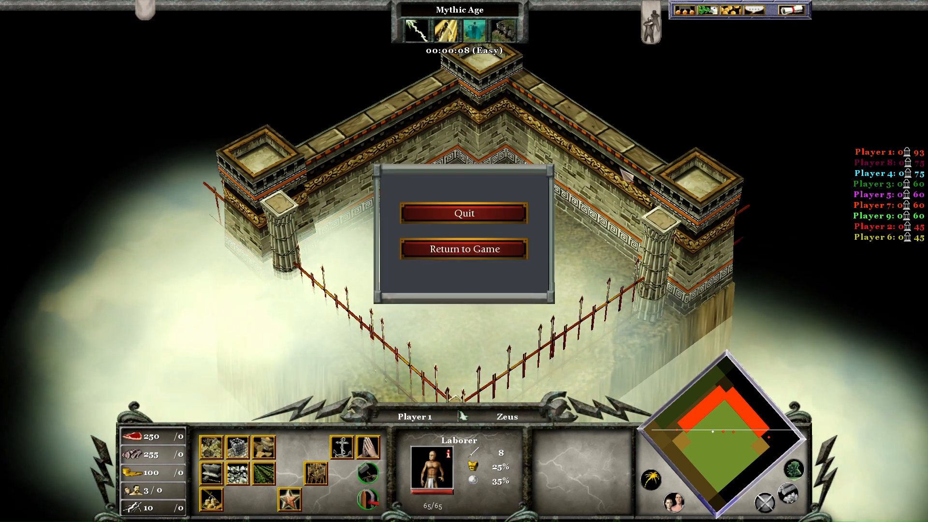
{"action": "left_click", "coordinate": [500, 220]}
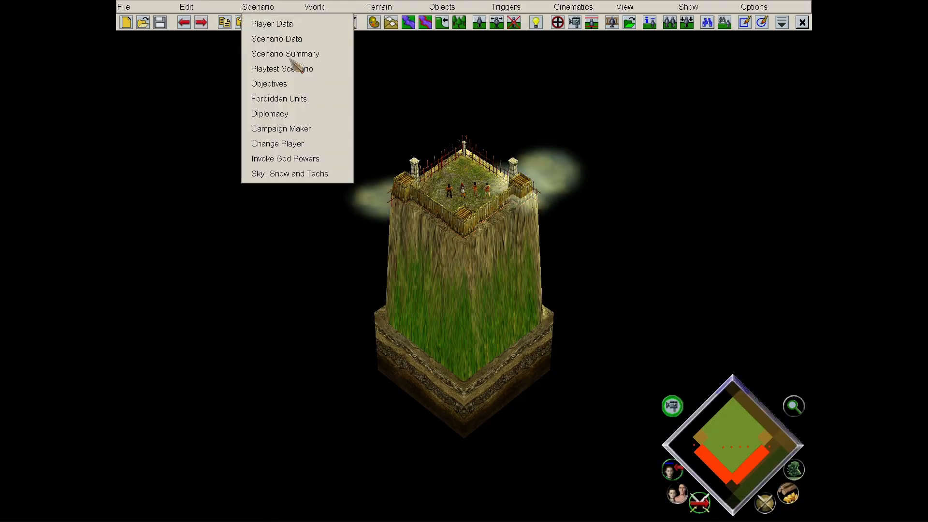
- Playtest again, delete a villager to see 'Dave is dead!', then quit back to the editor
{"action": "left_click", "coordinate": [294, 66]}
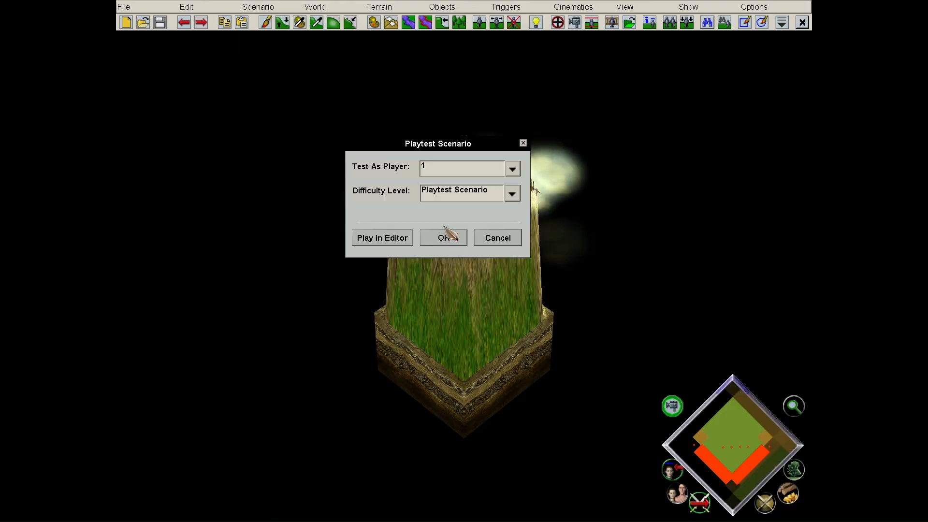
{"action": "left_click", "coordinate": [444, 236]}
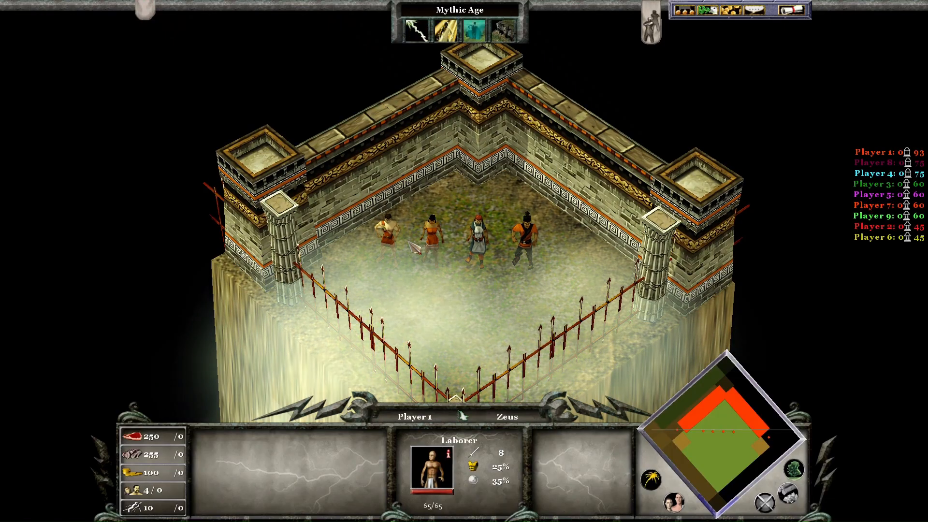
{"action": "left_click", "coordinate": [395, 267]}
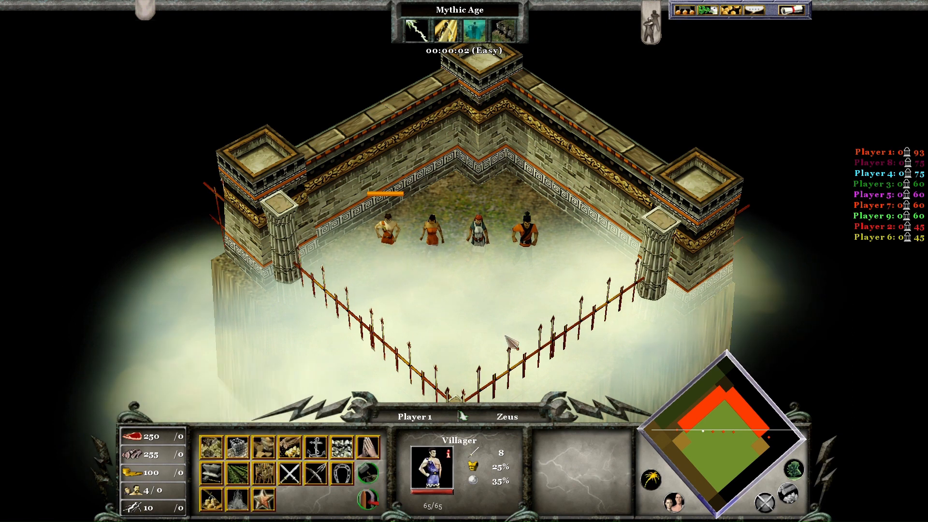
{"action": "key", "text": "Delete"}
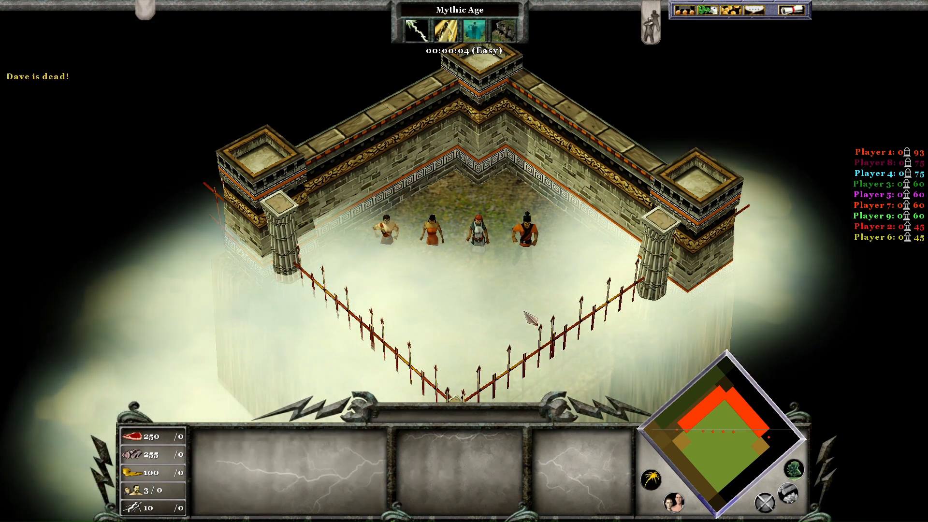
{"action": "left_click", "coordinate": [783, 12]}
{"action": "left_click", "coordinate": [510, 205]}
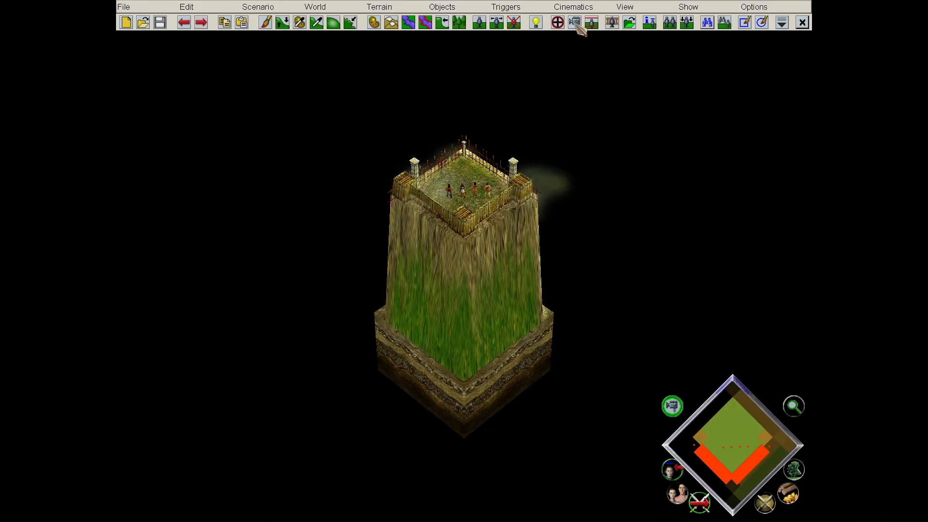
- Show Trigger_2456's effects (conditional Timer, Send Chat, conditional zEND) in the Trigger Editor
{"action": "left_click", "coordinate": [564, 24]}
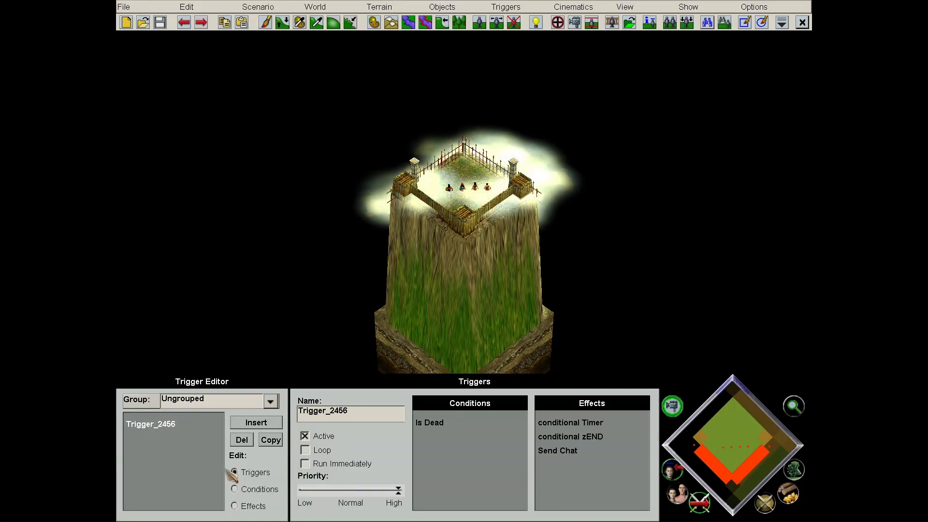
{"action": "left_click", "coordinate": [235, 505]}
{"action": "scroll", "coordinate": [435, 266], "scroll_direction": "up", "scroll_amount": 3}
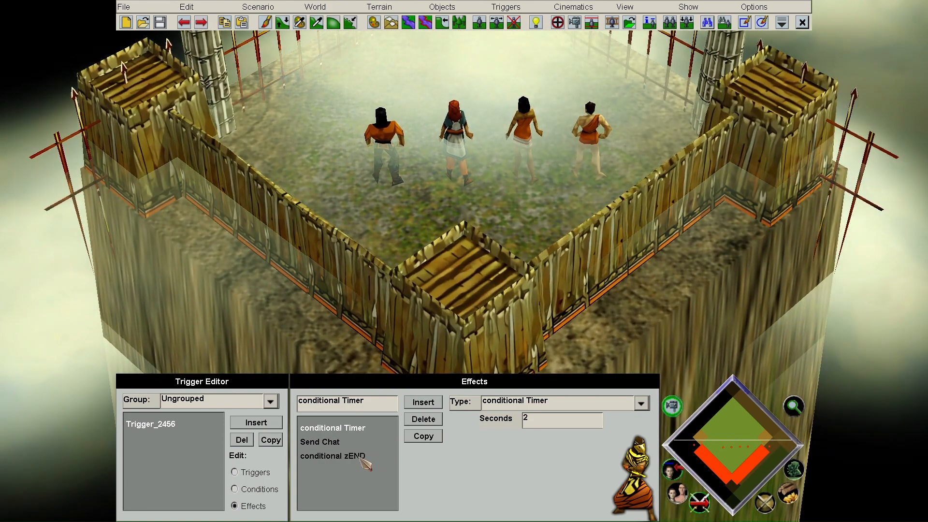
- Inspect the conditional zEND effect's type list, leaving its type unchanged
{"action": "left_click", "coordinate": [354, 456]}
{"action": "left_click", "coordinate": [640, 403]}
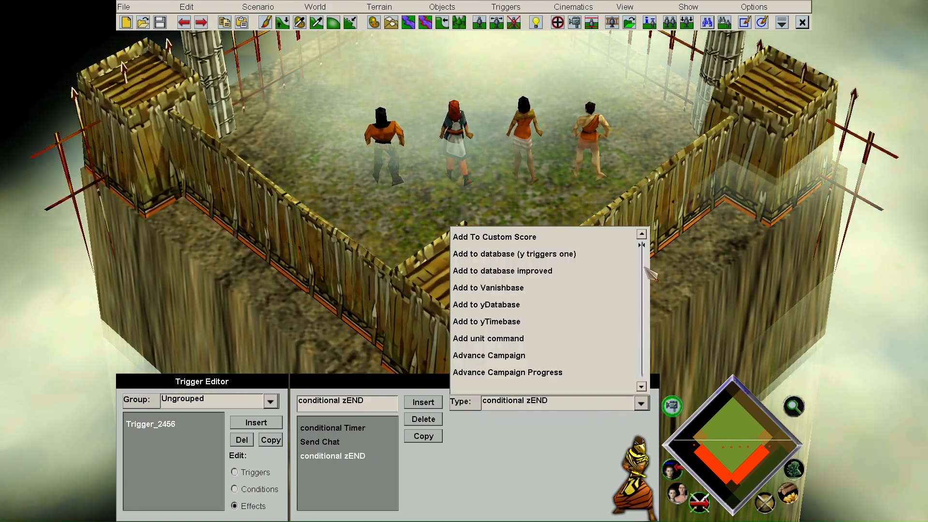
{"action": "left_click_drag", "start_coordinate": [644, 270], "coordinate": [642, 278]}
{"action": "scroll", "coordinate": [591, 307], "scroll_direction": "down", "scroll_amount": 3}
{"action": "scroll", "coordinate": [591, 314], "scroll_direction": "down", "scroll_amount": 5}
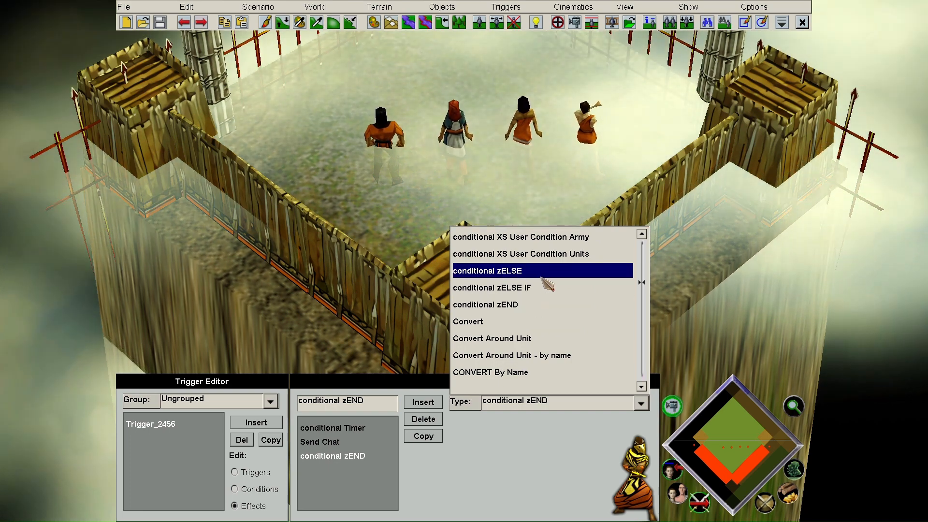
{"action": "left_click", "coordinate": [539, 428]}
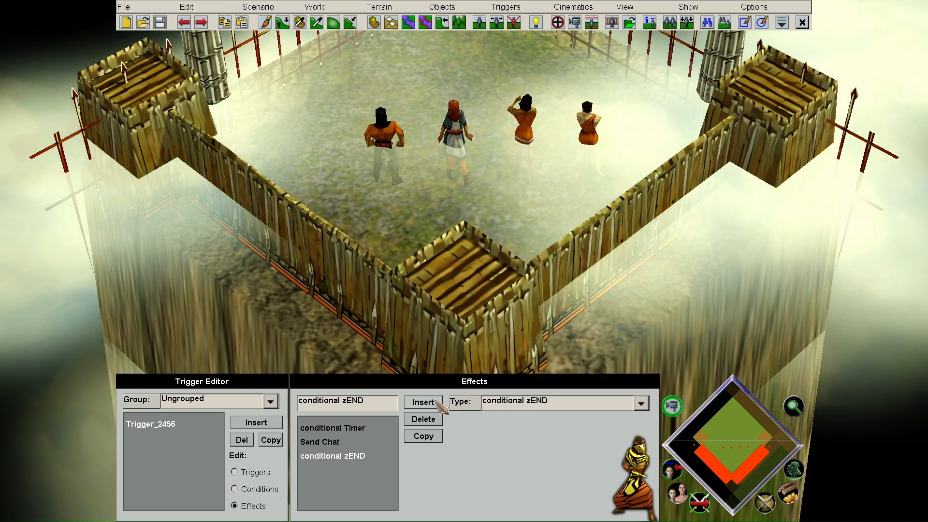
- Add a conditional zELSE, a copied chat reading 'Dave is dead early!', and a closing zEND
{"action": "left_click", "coordinate": [433, 403]}
{"action": "left_click", "coordinate": [498, 403]}
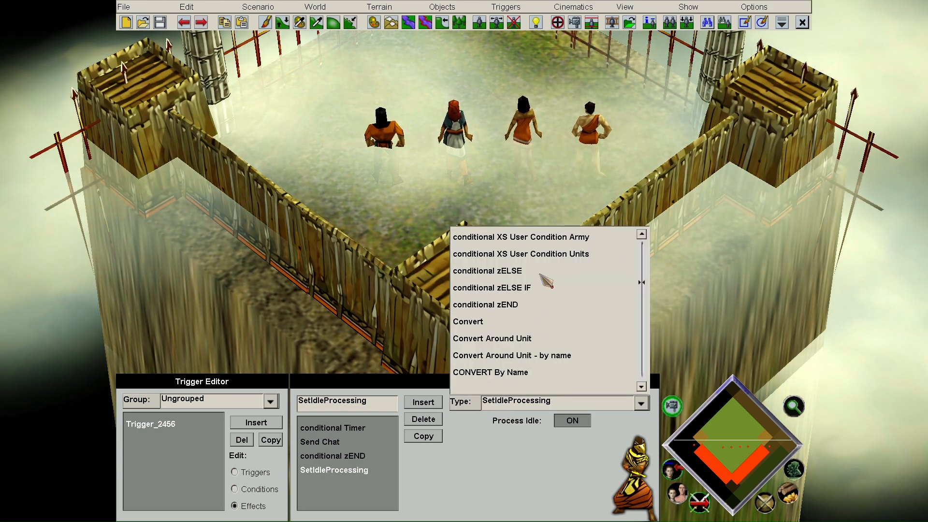
{"action": "left_click", "coordinate": [548, 271]}
{"action": "left_click", "coordinate": [320, 441]}
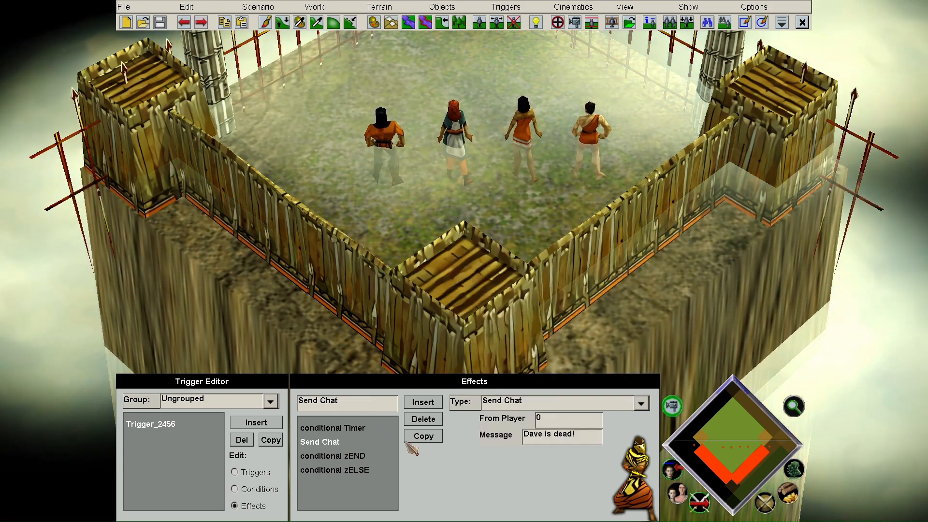
{"action": "left_click", "coordinate": [423, 436]}
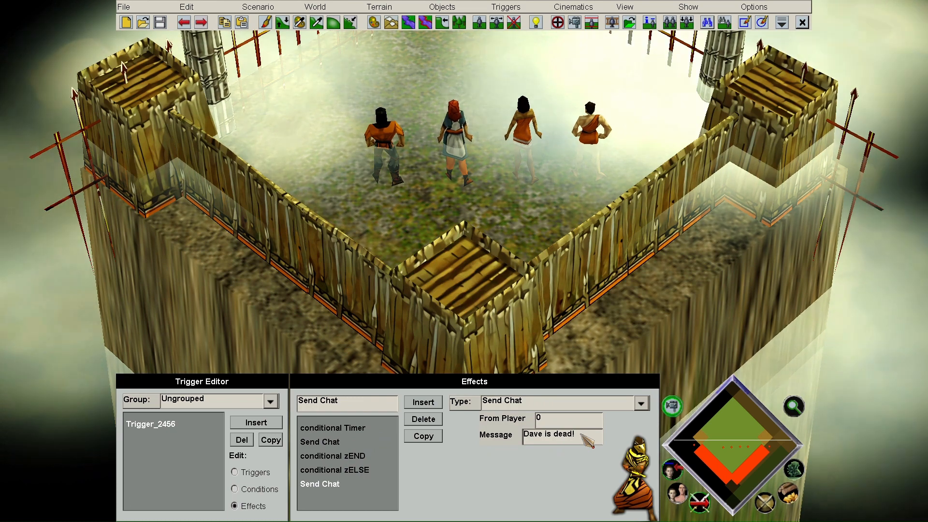
{"action": "type", "text": "early"}
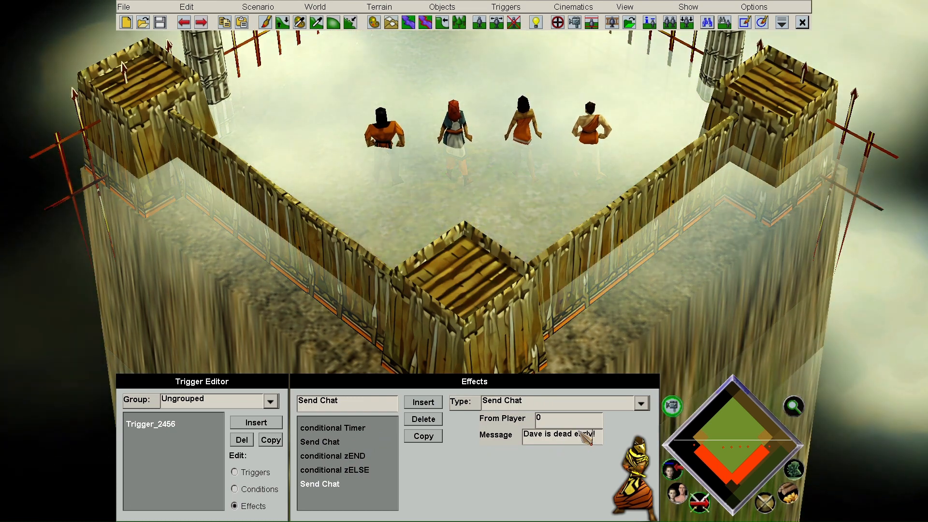
{"action": "left_click", "coordinate": [423, 436]}
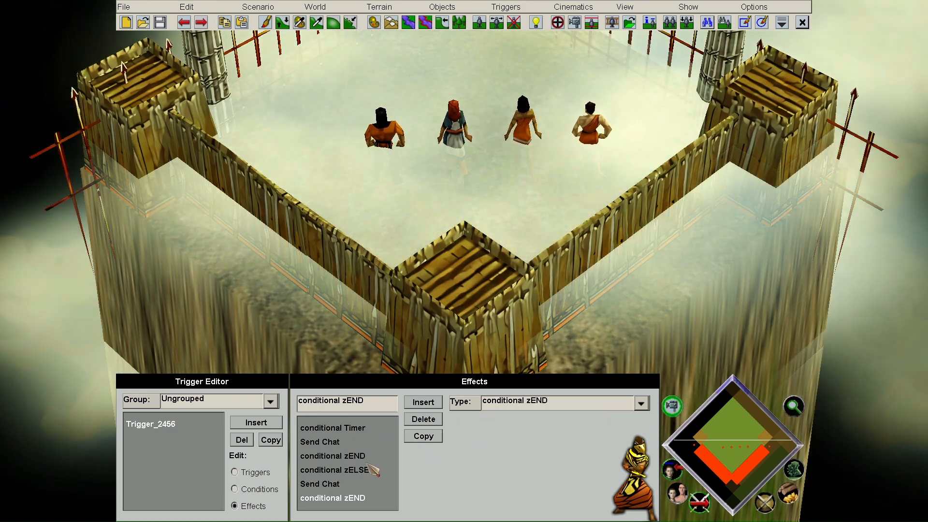
- Review the timer, chat, zELSE and zEND effects, then bring up the playtest settings
{"action": "left_click", "coordinate": [349, 429]}
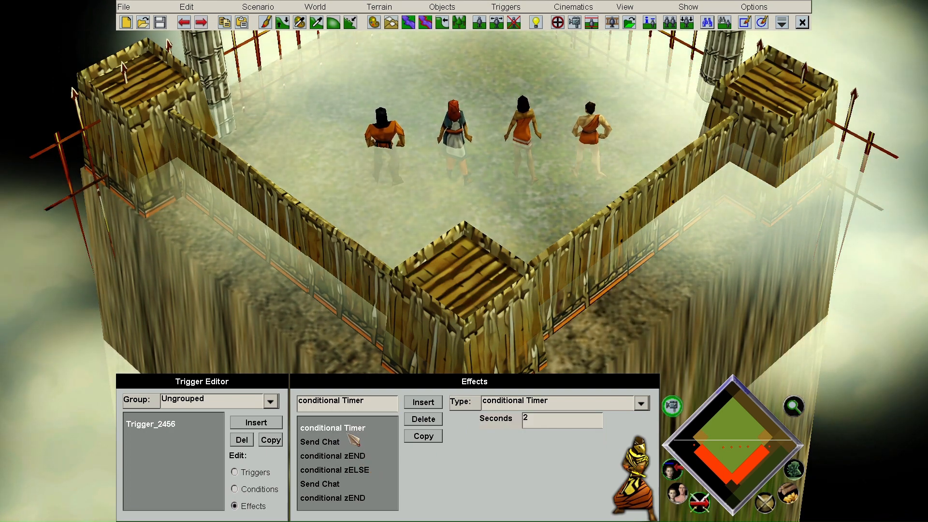
{"action": "left_click", "coordinate": [356, 442]}
{"action": "left_click", "coordinate": [356, 456]}
{"action": "left_click", "coordinate": [356, 470]}
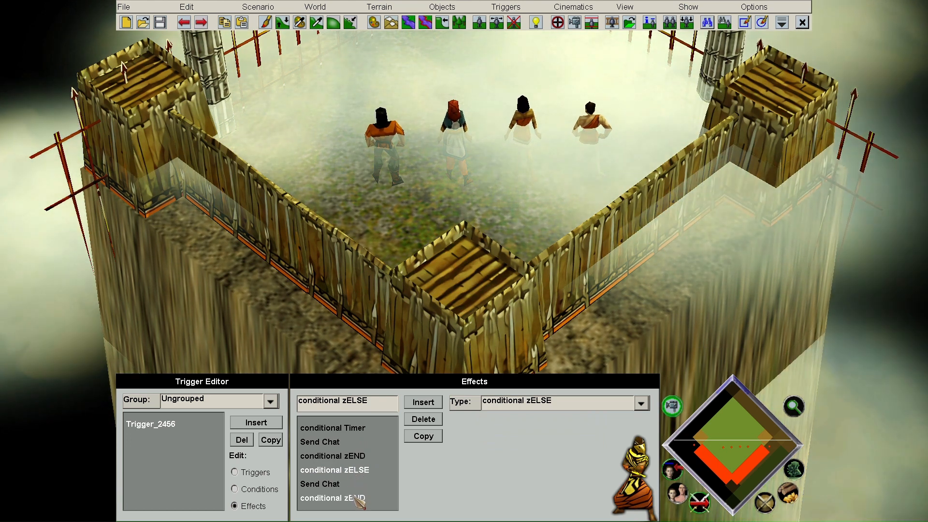
{"action": "left_click", "coordinate": [356, 498]}
{"action": "left_click", "coordinate": [258, 6]}
{"action": "left_click", "coordinate": [296, 69]}
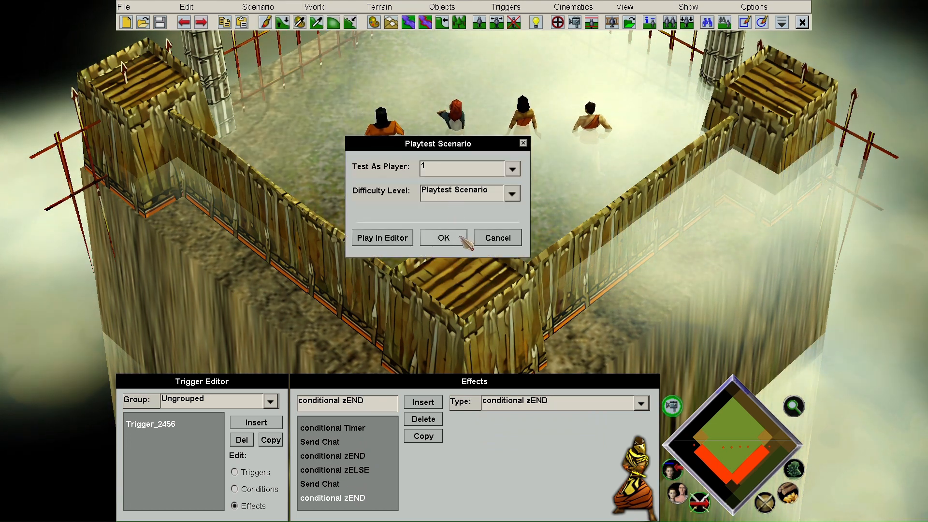
- Playtest to see 'Dave is dead early!' in chat, then quit and reopen the Trigger Editor
{"action": "left_click", "coordinate": [441, 237]}
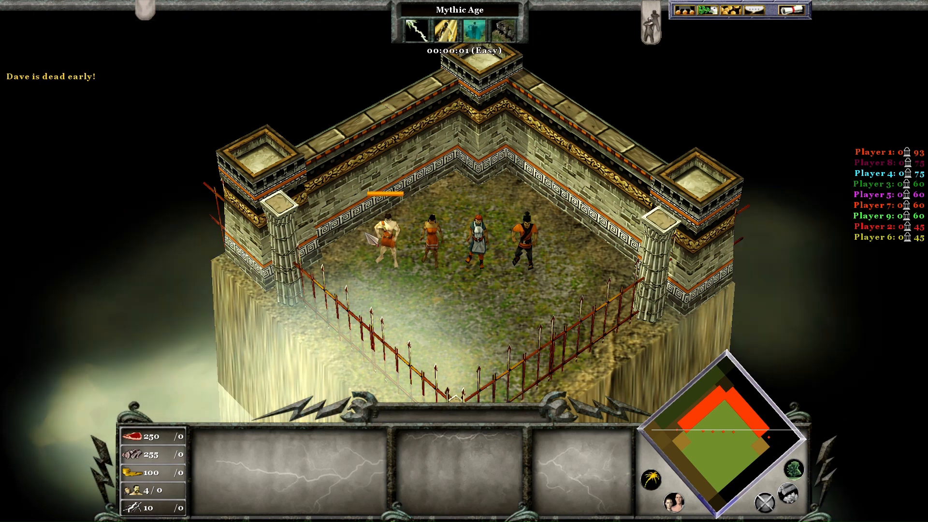
{"action": "left_click", "coordinate": [792, 9]}
{"action": "left_click", "coordinate": [475, 214]}
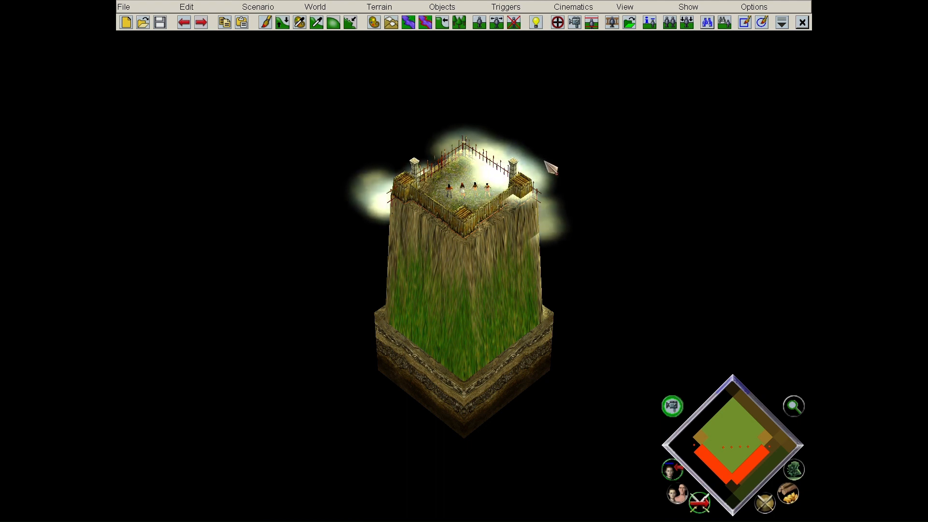
{"action": "scroll", "coordinate": [545, 162], "scroll_direction": "up", "scroll_amount": 5}
{"action": "left_click", "coordinate": [560, 24]}
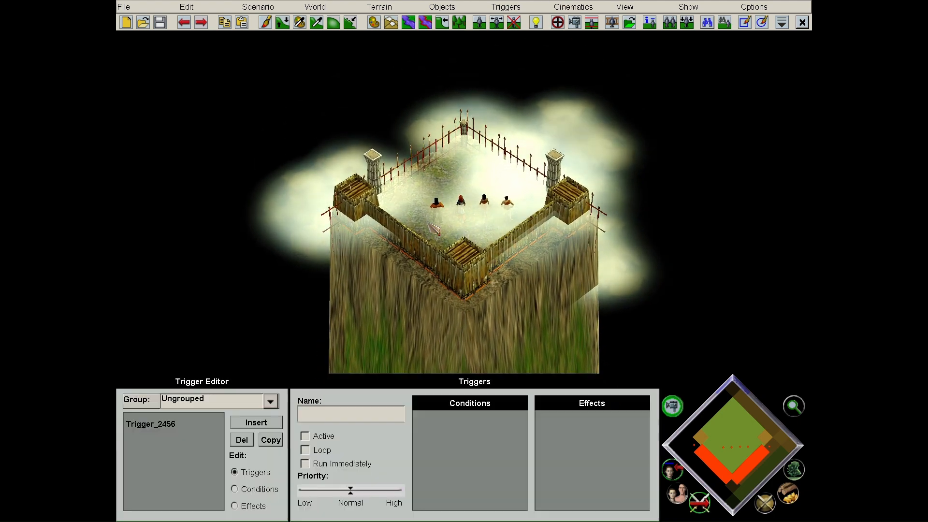
- Delete the stray first conditional zEND effect and run a quick playtest
{"action": "left_click", "coordinate": [248, 485]}
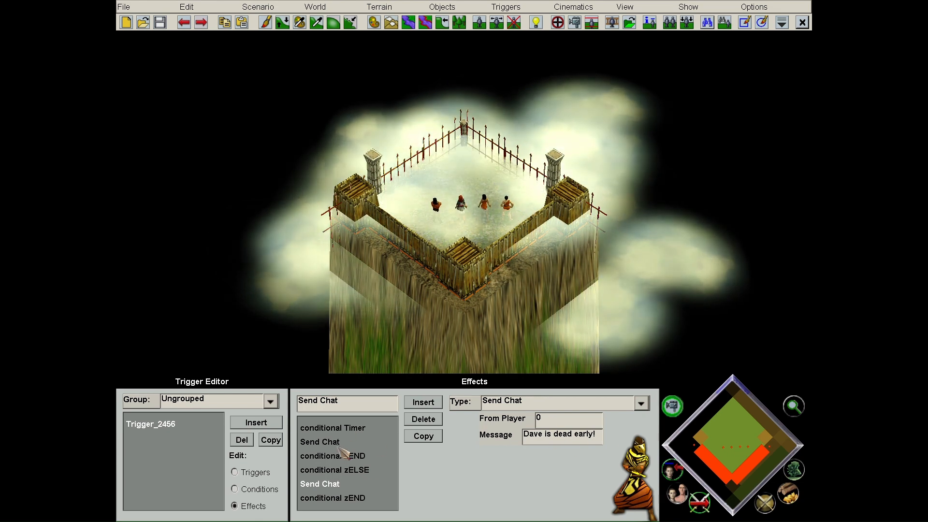
{"action": "left_click", "coordinate": [436, 421]}
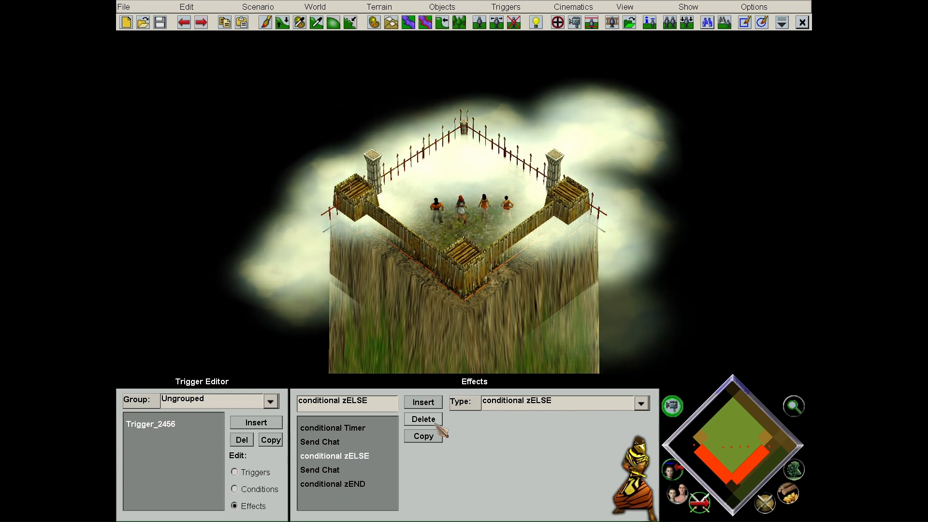
{"action": "left_click", "coordinate": [258, 7]}
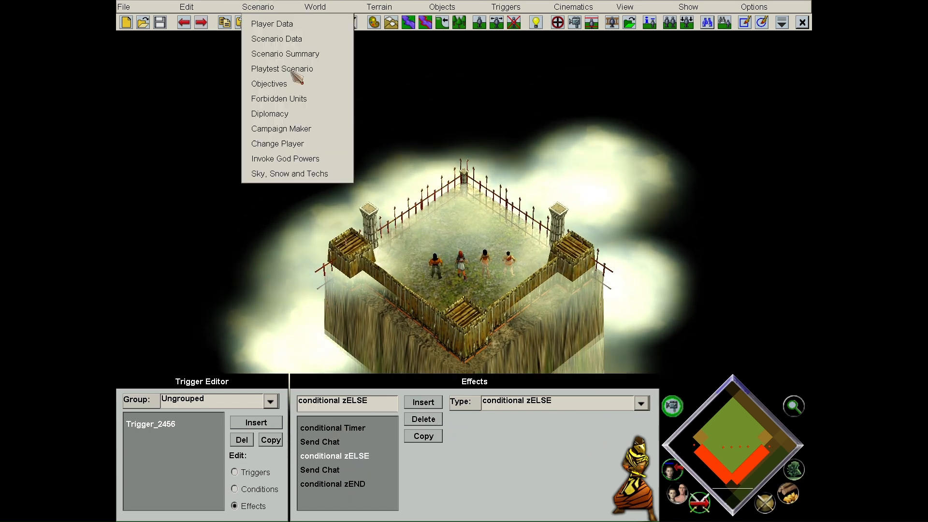
{"action": "left_click", "coordinate": [290, 68]}
{"action": "left_click", "coordinate": [455, 239]}
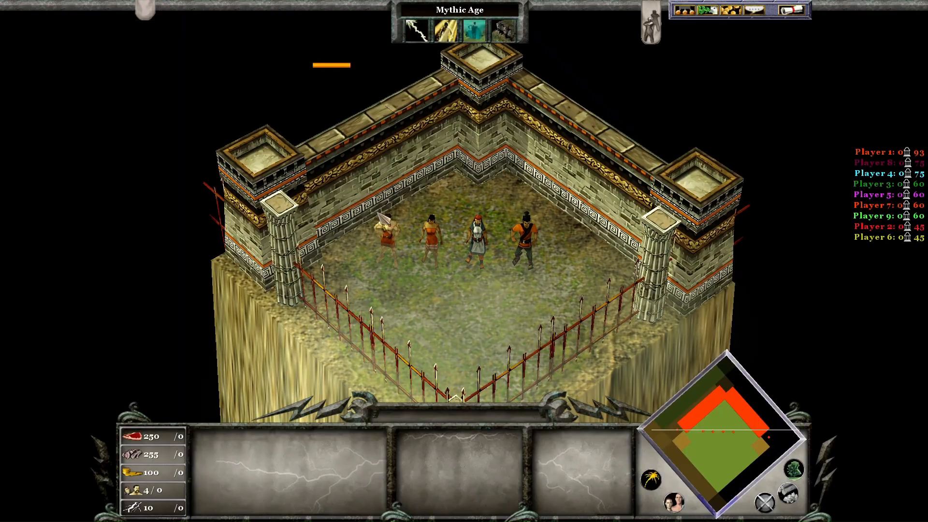
{"action": "left_click", "coordinate": [386, 223]}
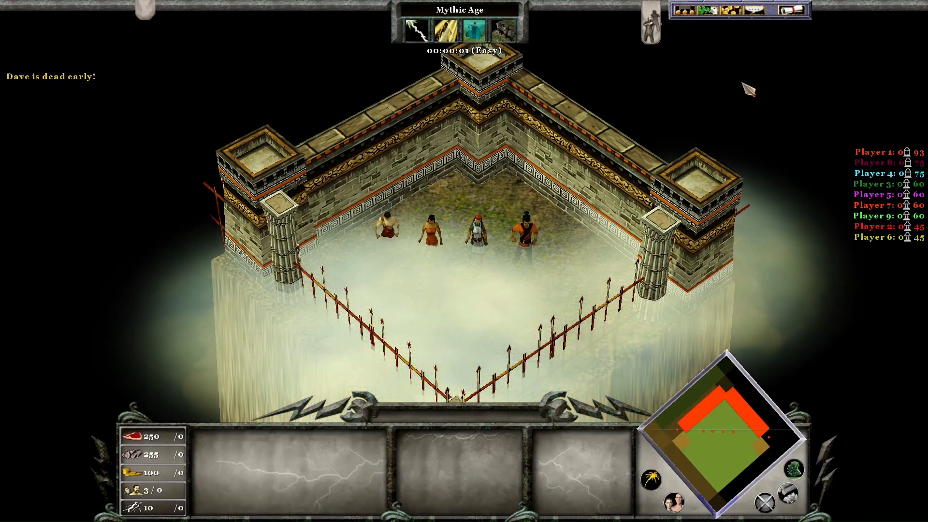
{"action": "left_click", "coordinate": [790, 15]}
{"action": "left_click", "coordinate": [460, 209]}
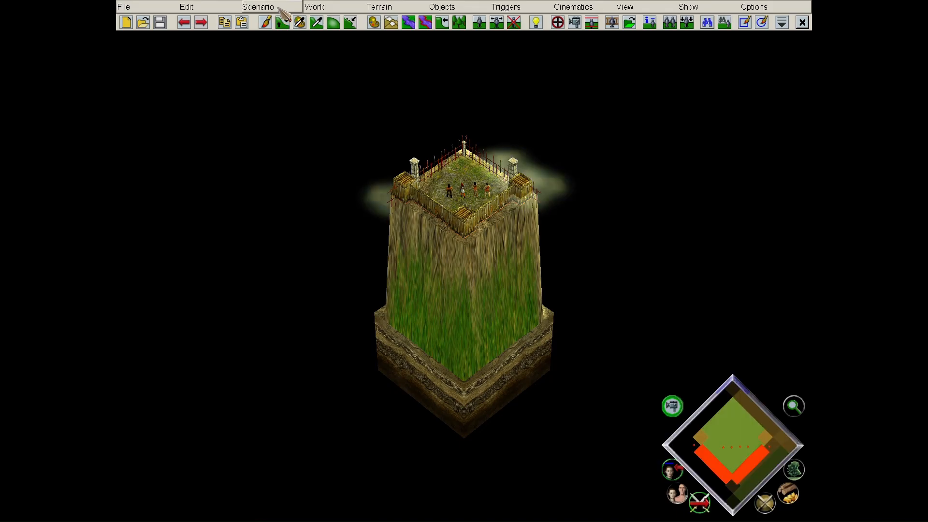
- Playtest again, deleting a villager so 'Dave is dead!' posts, then quit to the editor
{"action": "left_click", "coordinate": [256, 7]}
{"action": "left_click", "coordinate": [290, 69]}
{"action": "left_click", "coordinate": [455, 239]}
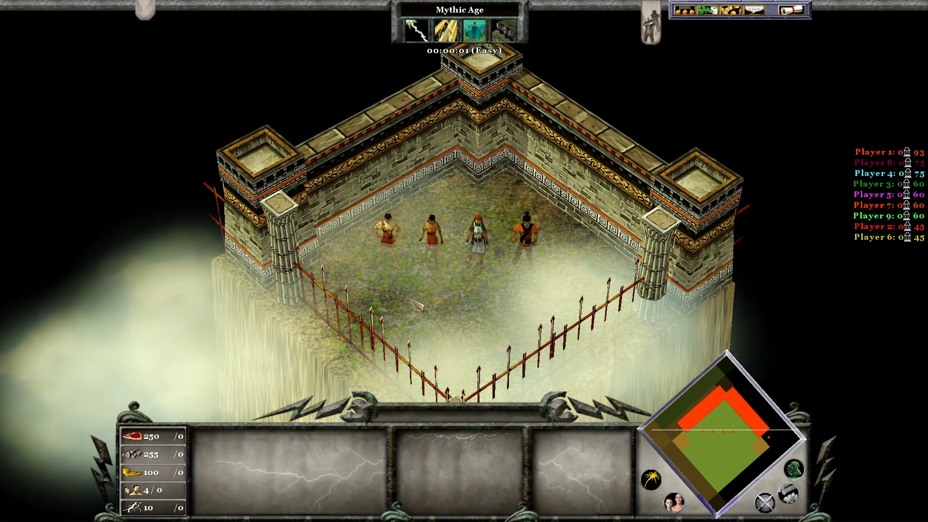
{"action": "left_click", "coordinate": [393, 236]}
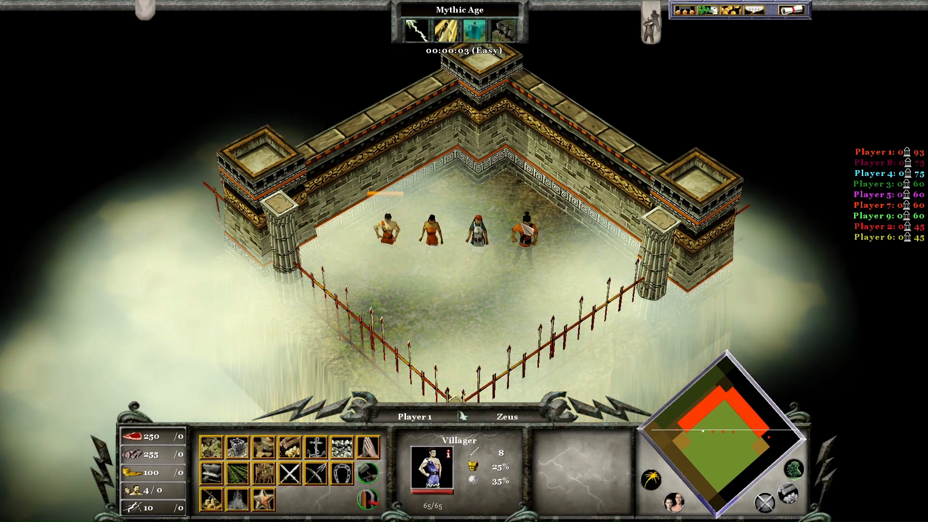
{"action": "key", "text": "Delete"}
{"action": "left_click", "coordinate": [791, 10]}
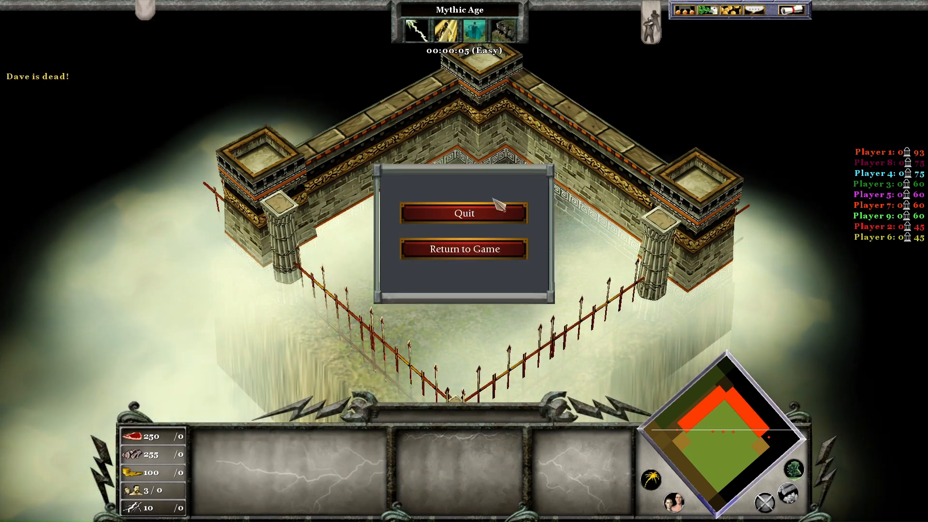
{"action": "left_click", "coordinate": [492, 214]}
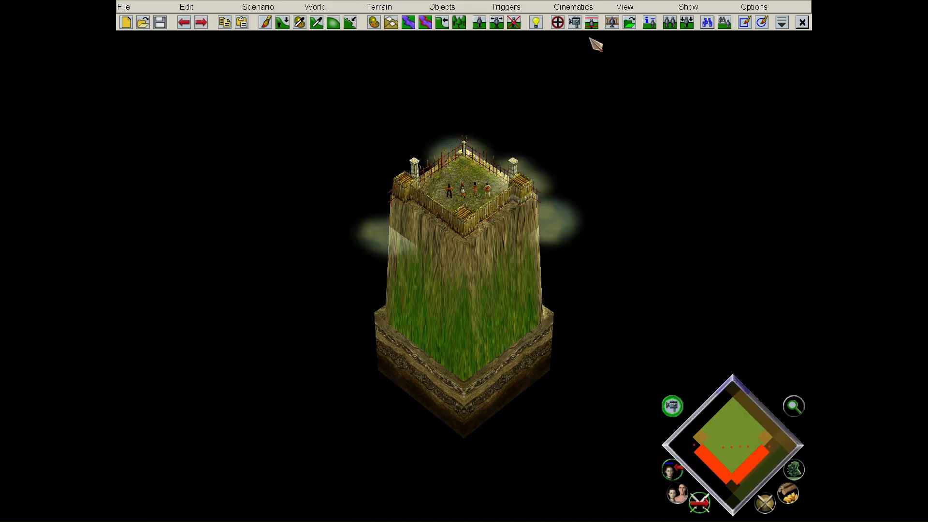
- Review Trigger_2456's effects (Timer, chat messages) and select the conditional zELSE effect
{"action": "left_click", "coordinate": [559, 22]}
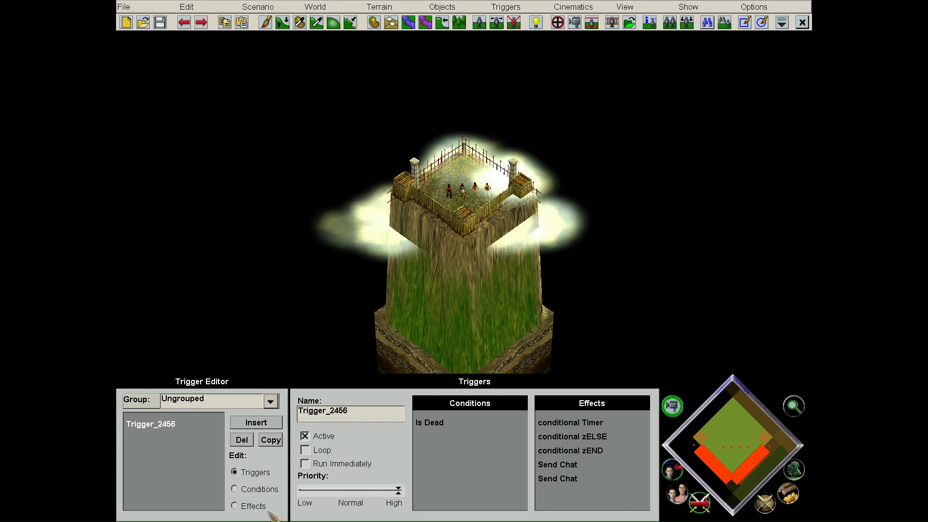
{"action": "left_click", "coordinate": [265, 508]}
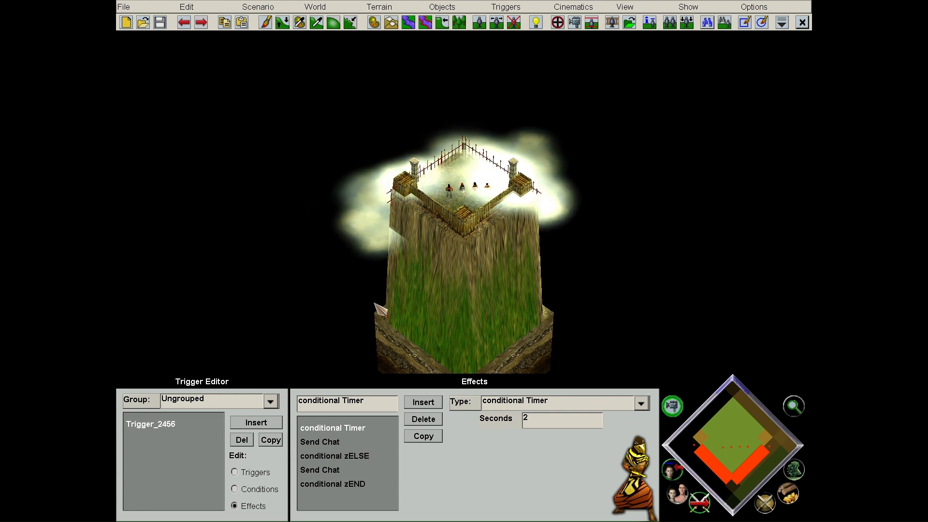
{"action": "scroll", "coordinate": [365, 292], "scroll_direction": "up", "scroll_amount": 10}
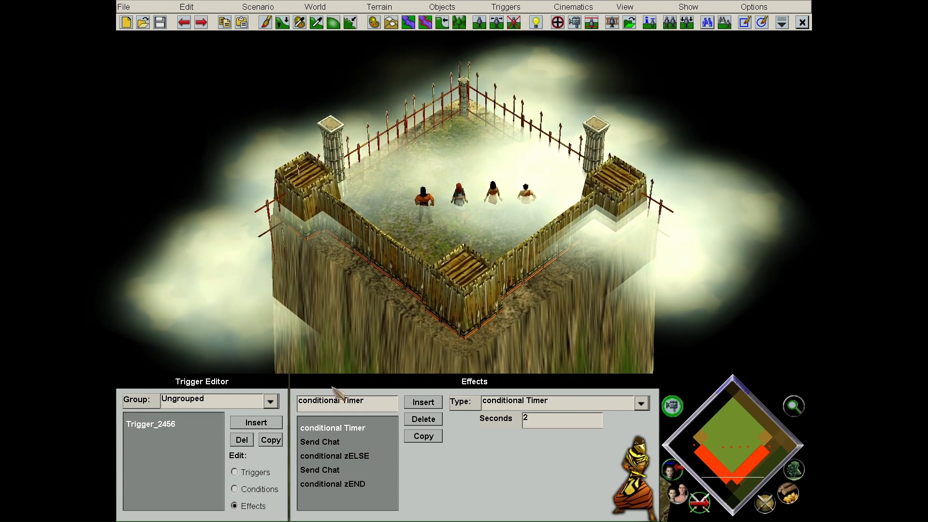
{"action": "left_click", "coordinate": [351, 455]}
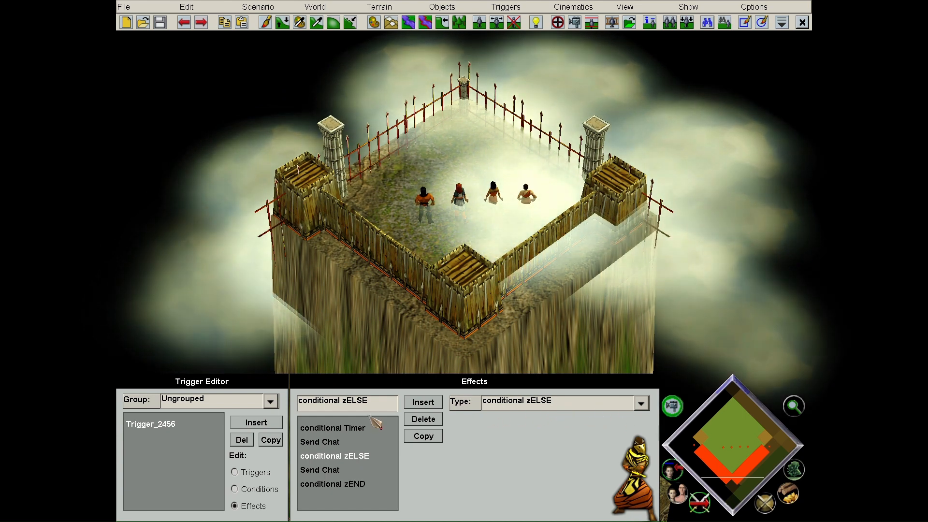
{"action": "left_click", "coordinate": [366, 431]}
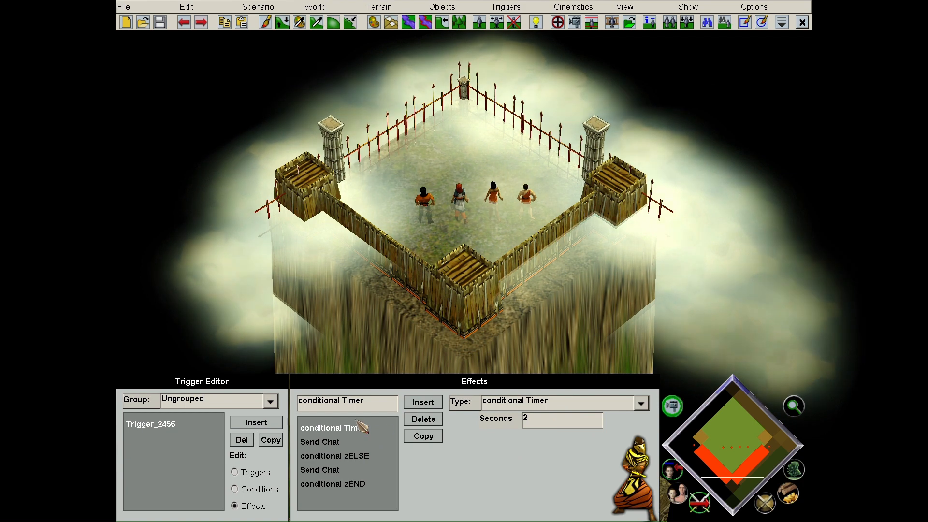
{"action": "left_click", "coordinate": [360, 457]}
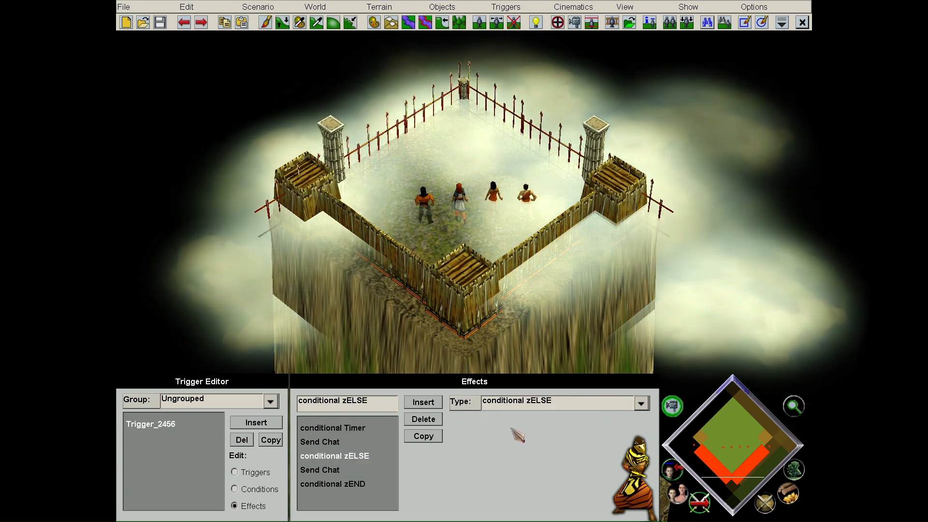
{"action": "left_click", "coordinate": [357, 471]}
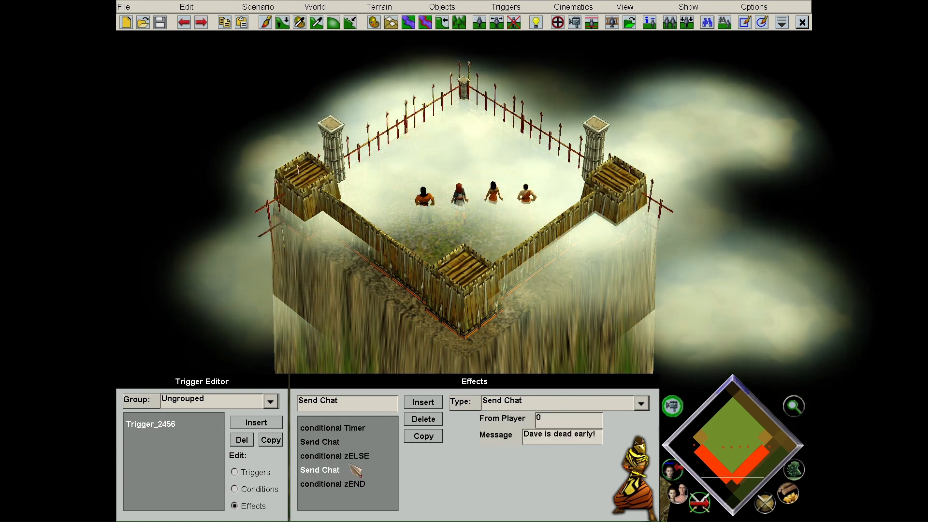
{"action": "left_click", "coordinate": [367, 458]}
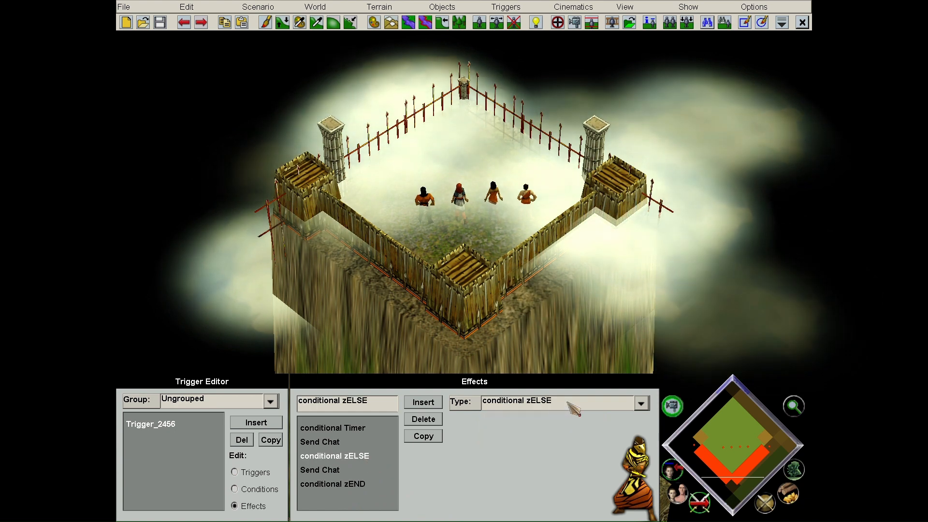
- Change the effect type to conditional zELSE IF and bring up Playtest Scenario
{"action": "left_click", "coordinate": [576, 404]}
{"action": "scroll", "coordinate": [638, 274], "scroll_direction": "down", "scroll_amount": 15}
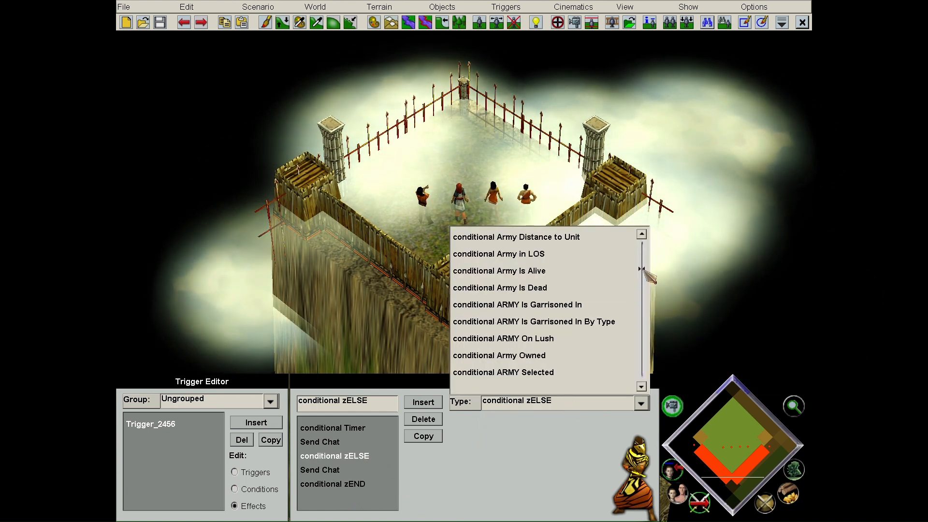
{"action": "scroll", "coordinate": [624, 301], "scroll_direction": "down", "scroll_amount": 15}
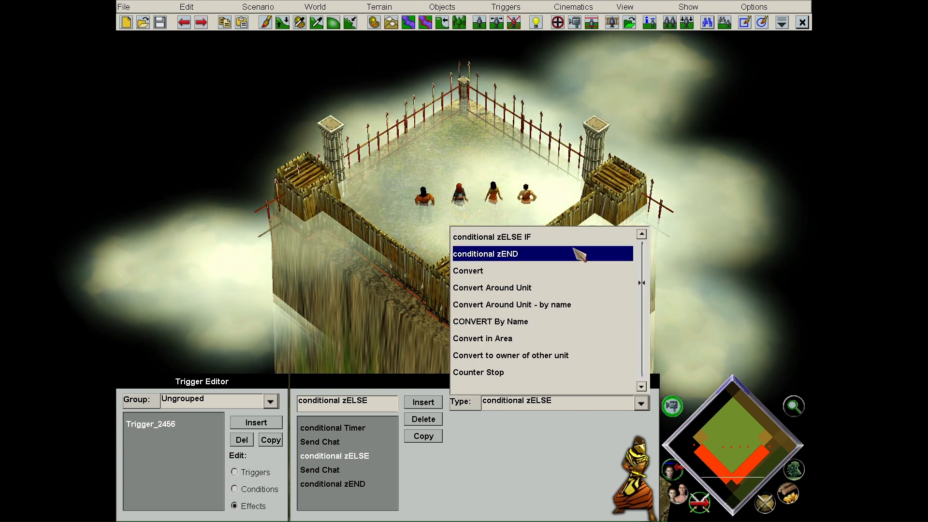
{"action": "left_click", "coordinate": [579, 238]}
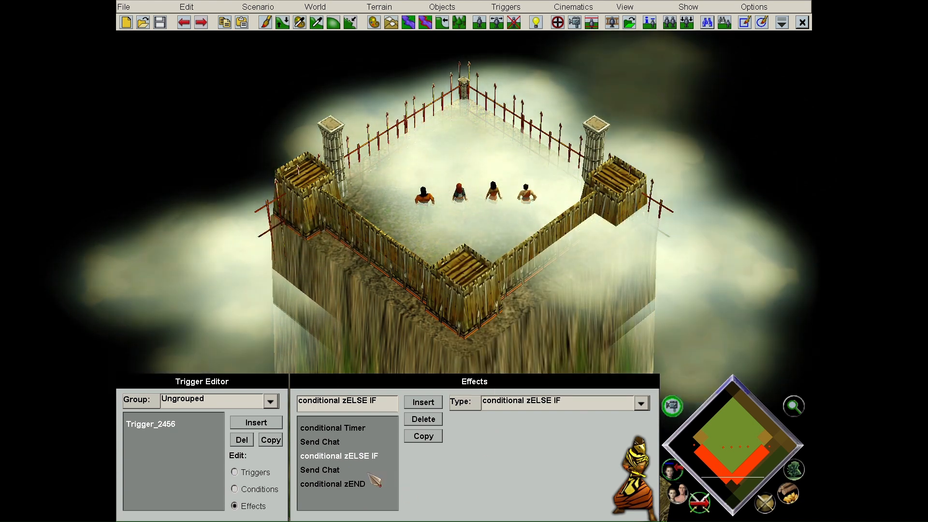
{"action": "left_click", "coordinate": [257, 7]}
{"action": "left_click", "coordinate": [296, 76]}
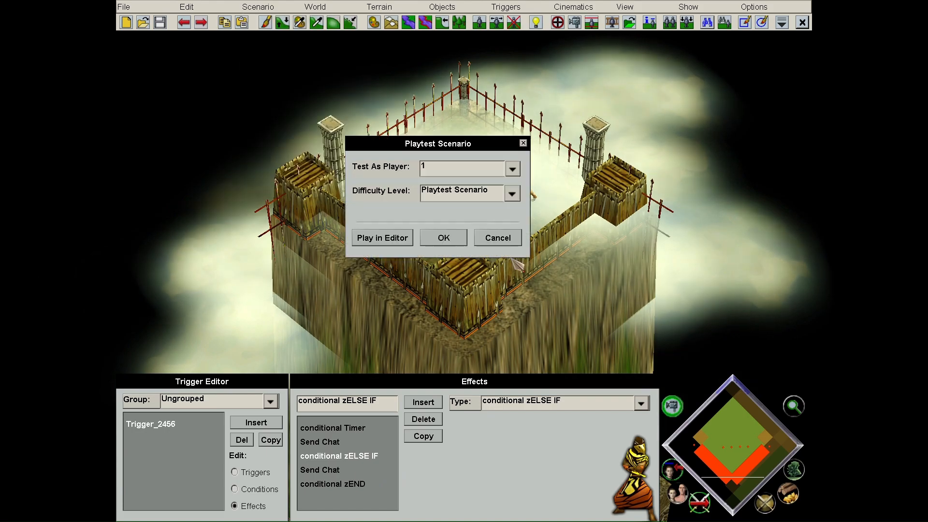
- Launch the playtest as player 1, then quit straight back to the Trigger Editor
{"action": "left_click", "coordinate": [442, 237]}
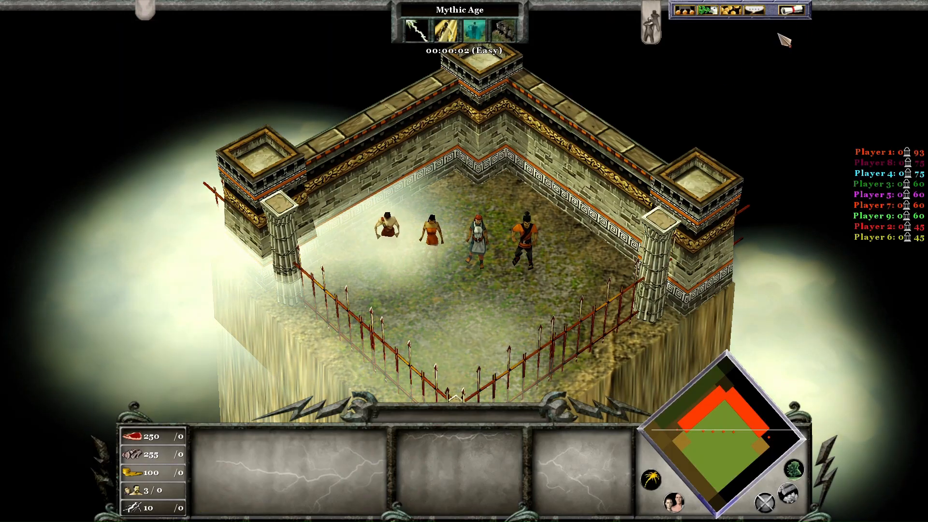
{"action": "left_click", "coordinate": [793, 9]}
{"action": "left_click", "coordinate": [481, 212]}
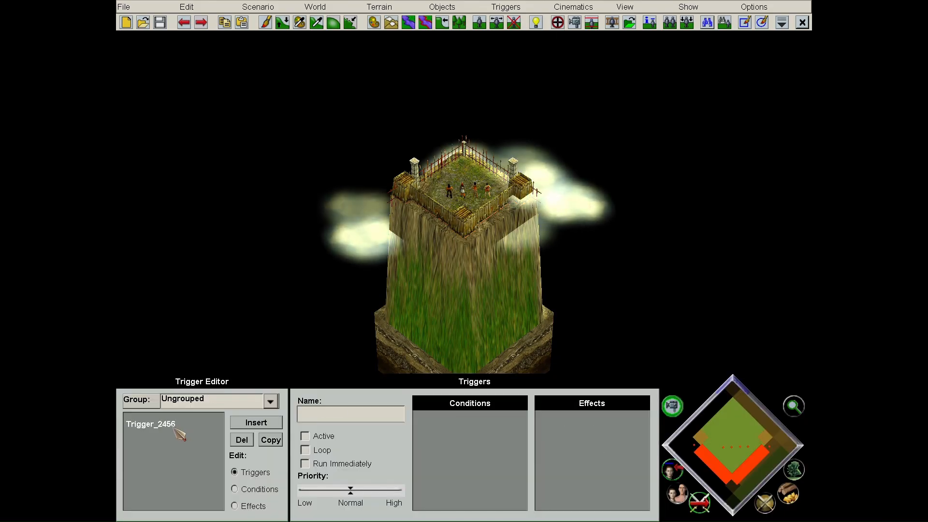
- Insert a new effect after zELSE IF and set its type to conditional Is Dead
{"action": "left_click", "coordinate": [235, 506]}
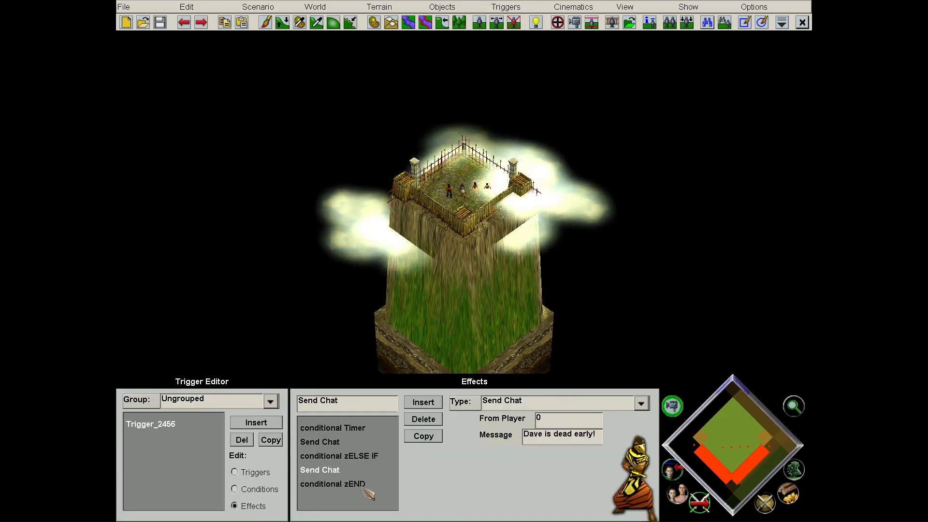
{"action": "scroll", "coordinate": [431, 275], "scroll_direction": "up", "scroll_amount": 10}
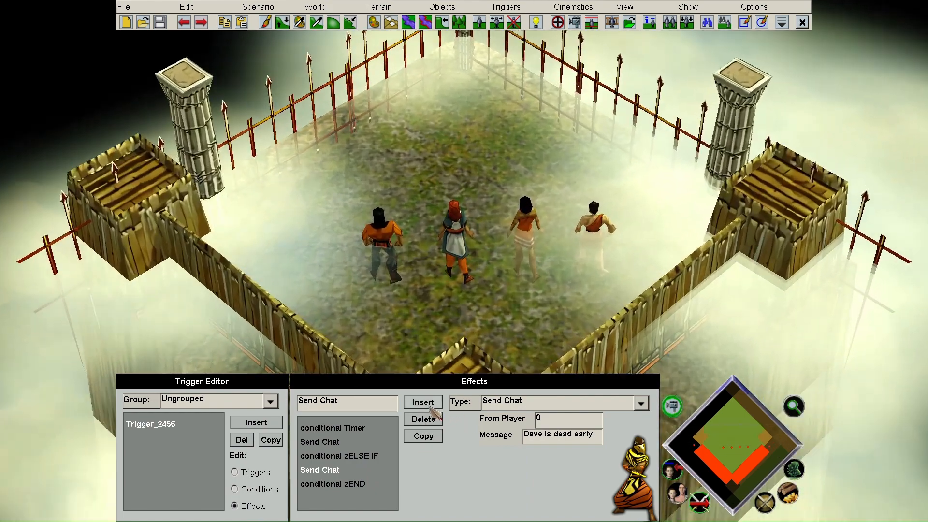
{"action": "left_click", "coordinate": [427, 402]}
{"action": "left_click", "coordinate": [548, 399]}
{"action": "left_click_drag", "start_coordinate": [642, 243], "coordinate": [641, 275]}
{"action": "scroll", "coordinate": [595, 305], "scroll_direction": "up", "scroll_amount": 12}
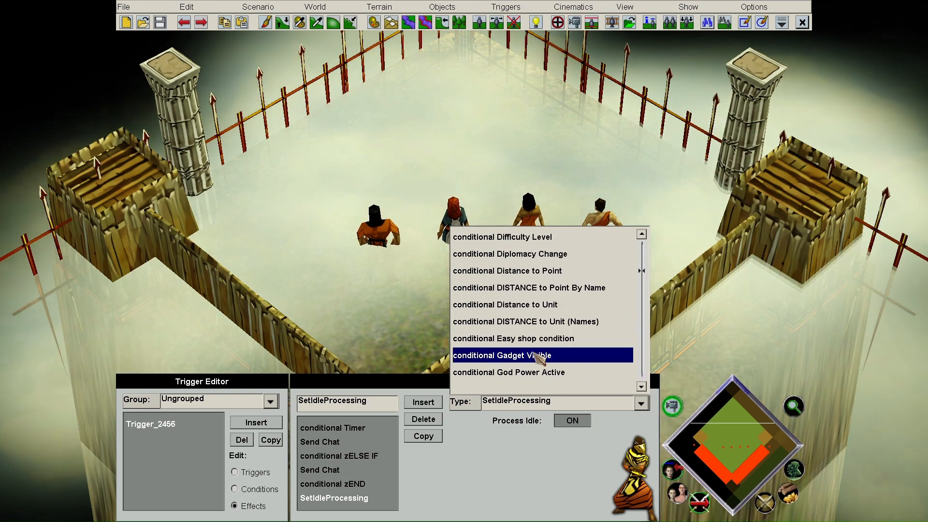
{"action": "scroll", "coordinate": [538, 350], "scroll_direction": "down", "scroll_amount": 1}
{"action": "left_click", "coordinate": [537, 355]}
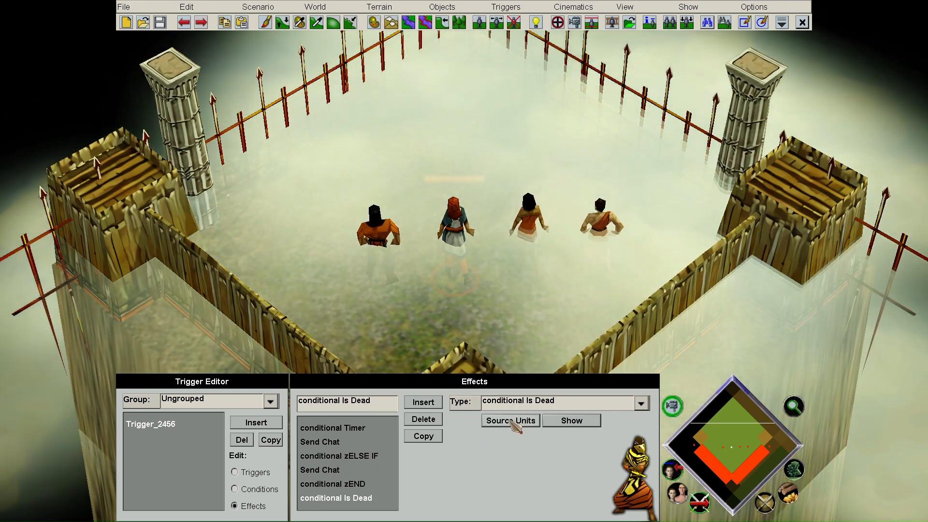
- Copy the Send Chat and conditional zEND effects, removing the surplus duplicates
{"action": "left_click", "coordinate": [346, 471]}
{"action": "left_click", "coordinate": [425, 438]}
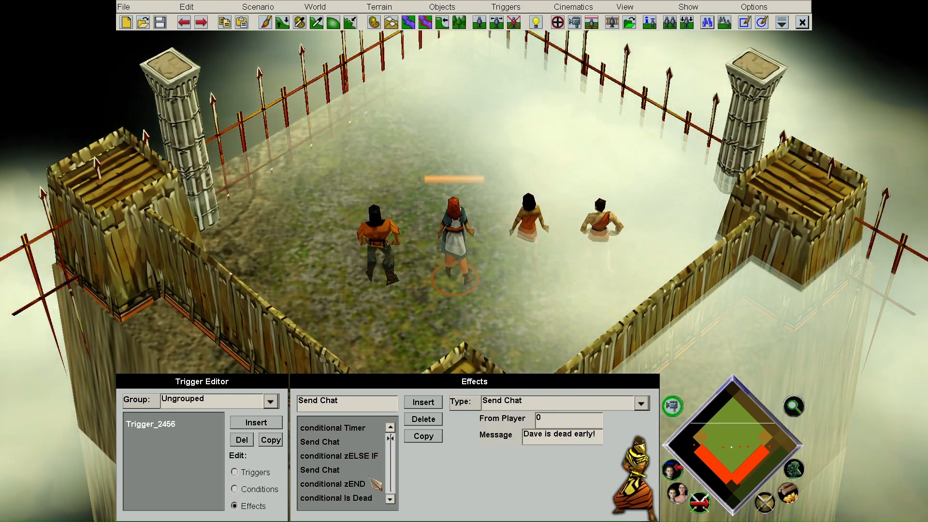
{"action": "left_click", "coordinate": [371, 483]}
{"action": "left_click", "coordinate": [426, 438]}
{"action": "left_click", "coordinate": [344, 472]}
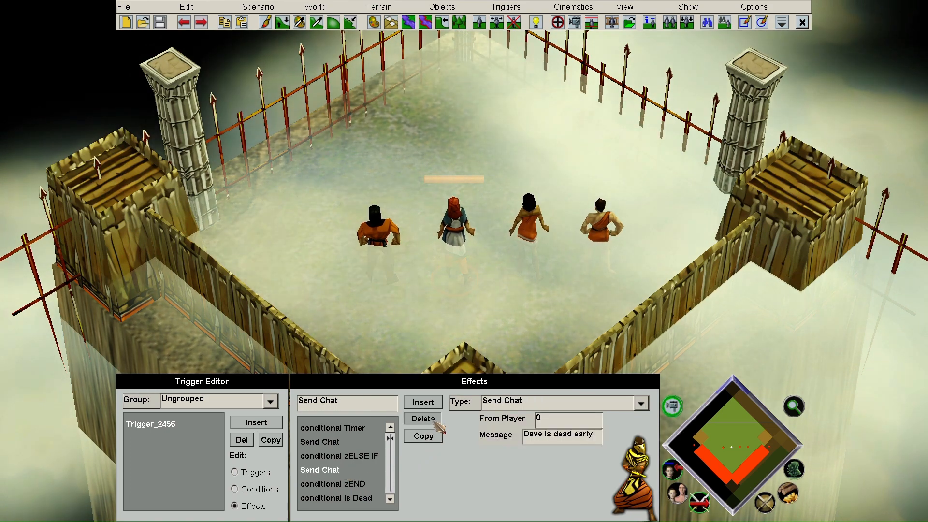
{"action": "left_click", "coordinate": [428, 420]}
{"action": "left_click", "coordinate": [428, 421]}
{"action": "left_click", "coordinate": [332, 498]}
{"action": "left_click", "coordinate": [423, 436]}
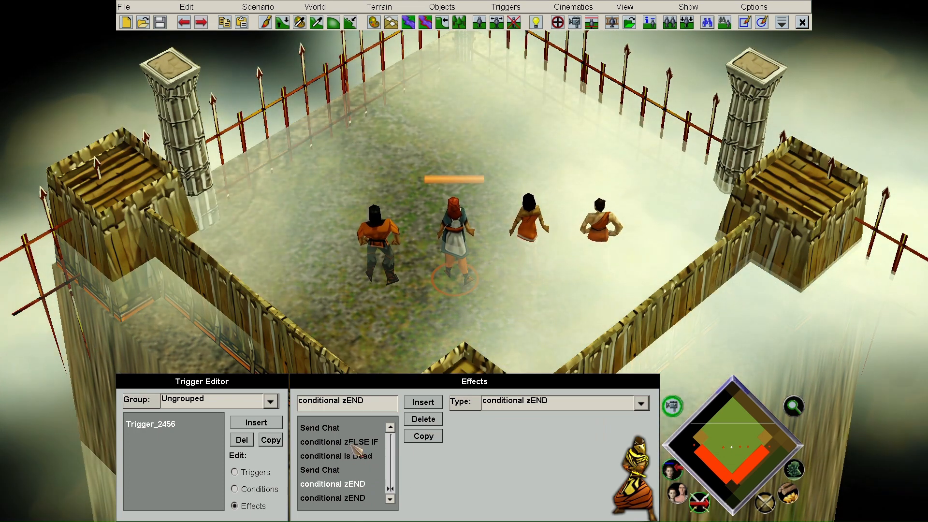
{"action": "left_click", "coordinate": [423, 420]}
- Change the second Send Chat message to 'Dave and Greta are dead!' and check the Is Dead units
{"action": "left_click", "coordinate": [327, 485]}
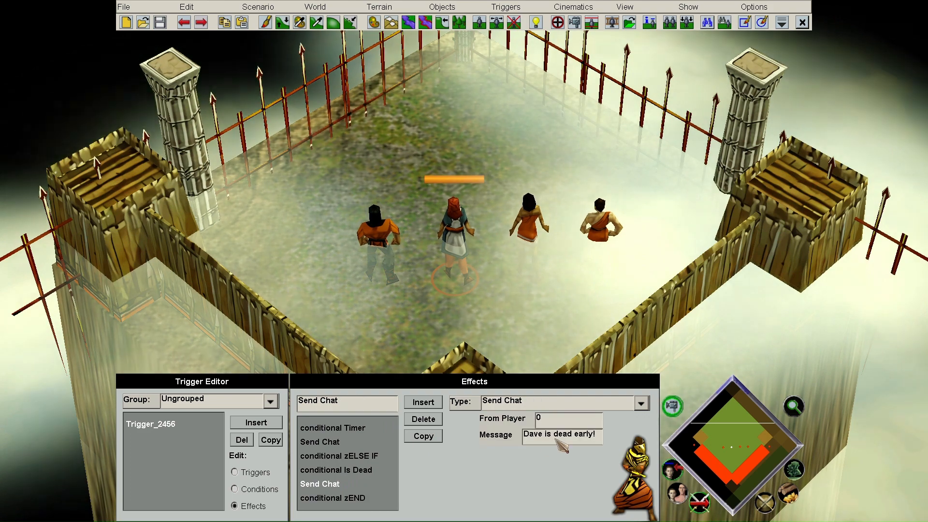
{"action": "left_click", "coordinate": [561, 434]}
{"action": "type", "text": "D"}
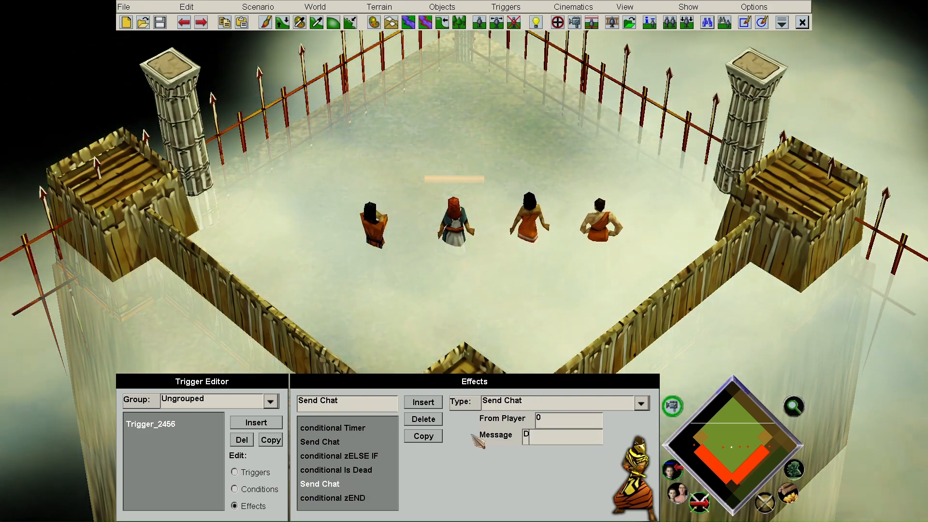
{"action": "type", "text": "ave and Becky are"}
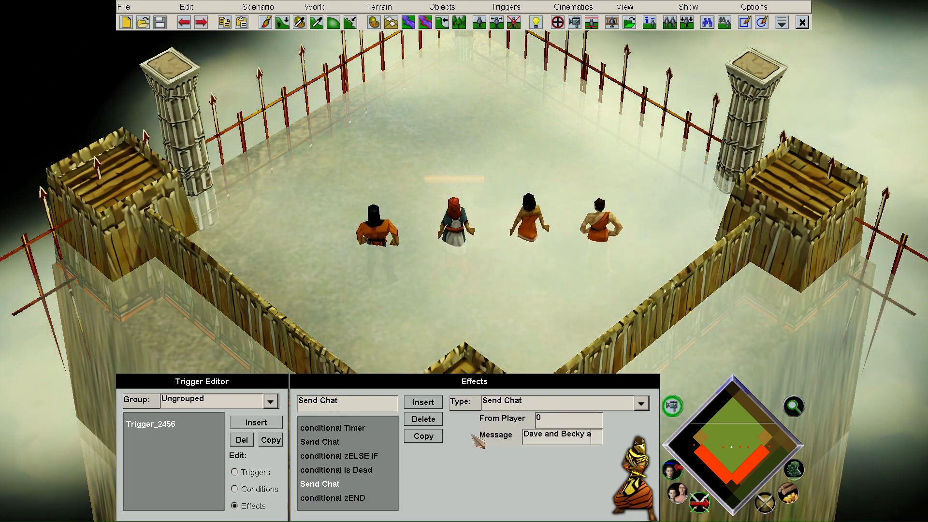
{"action": "key", "text": "BackSpace"}
{"action": "key", "text": "BackSpace"}
{"action": "key", "text": "BackSpace"}
{"action": "key", "text": "BackSpace"}
{"action": "key", "text": "BackSpace"}
{"action": "key", "text": "BackSpace"}
{"action": "key", "text": "BackSpace"}
{"action": "key", "text": "BackSpace"}
{"action": "key", "text": "BackSpace"}
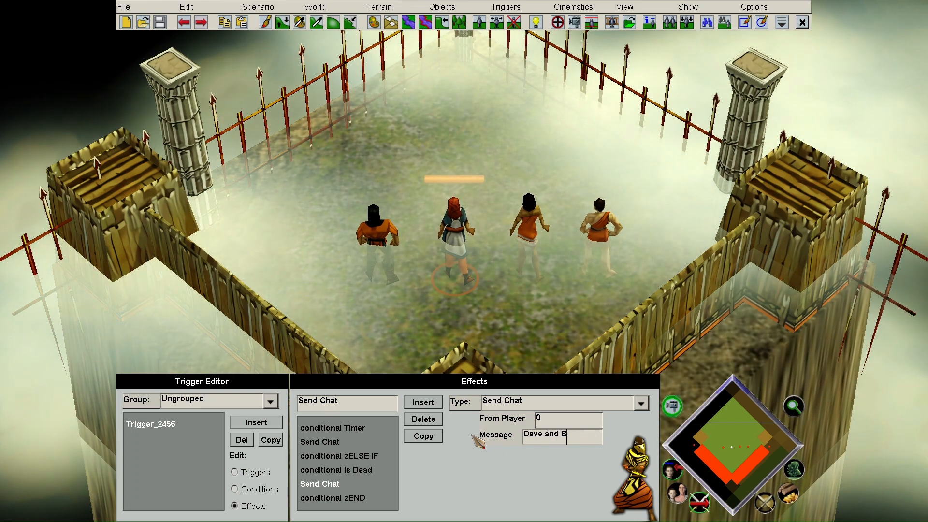
{"action": "type", "text": "Greta are dead!"}
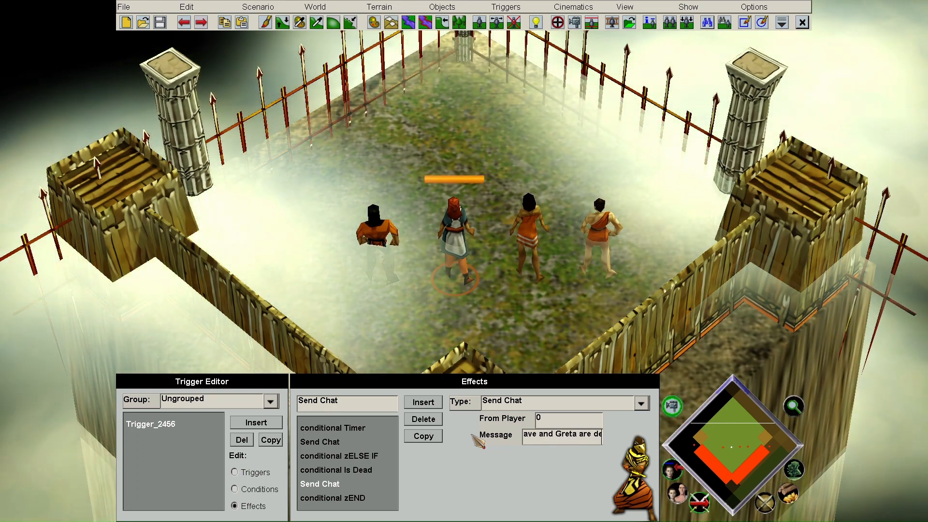
{"action": "left_click", "coordinate": [365, 471]}
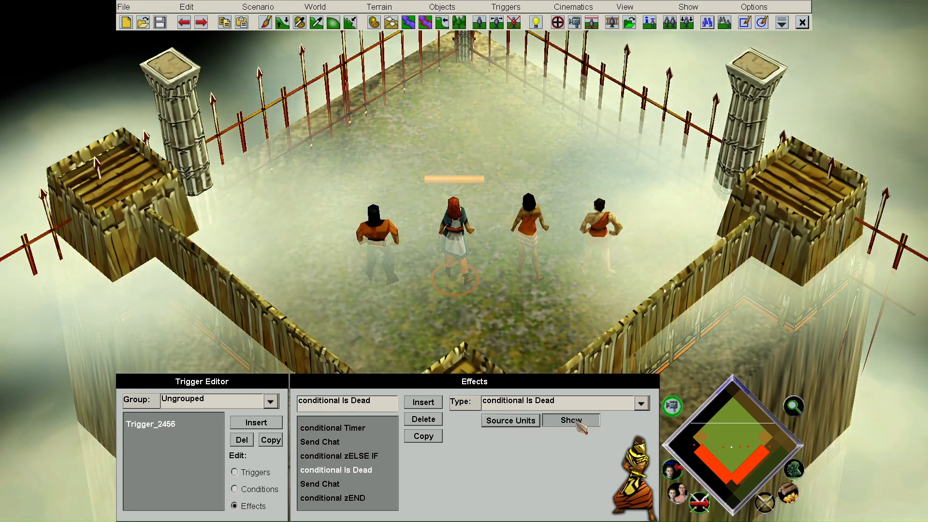
{"action": "left_click", "coordinate": [571, 420]}
- Run a playtest where a villager's death posts 'Dave is dead!', then quit to the editor
{"action": "left_click", "coordinate": [234, 472]}
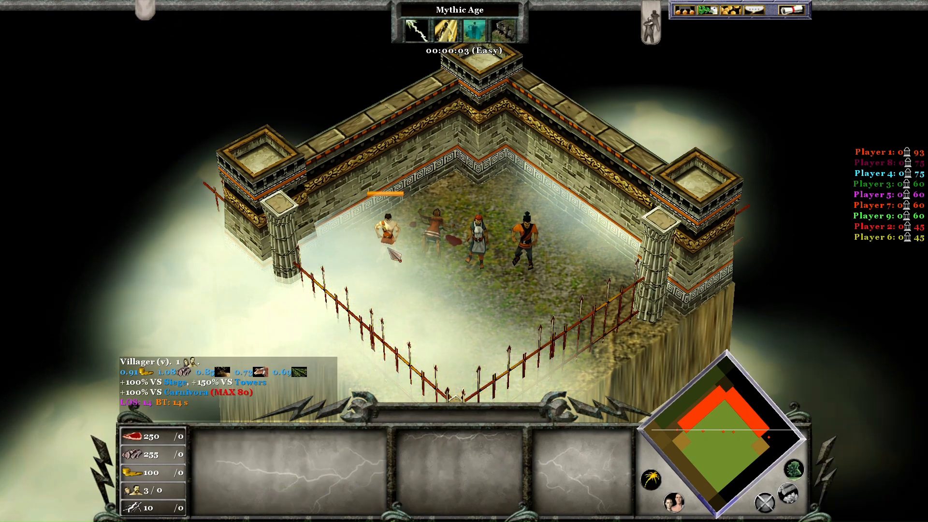
{"action": "left_click", "coordinate": [387, 232]}
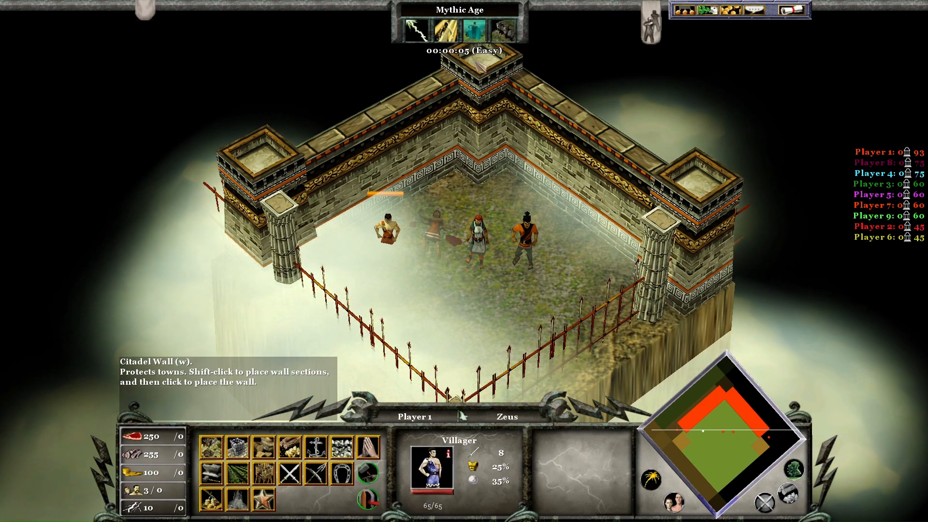
{"action": "left_click", "coordinate": [792, 9]}
{"action": "left_click", "coordinate": [515, 212]}
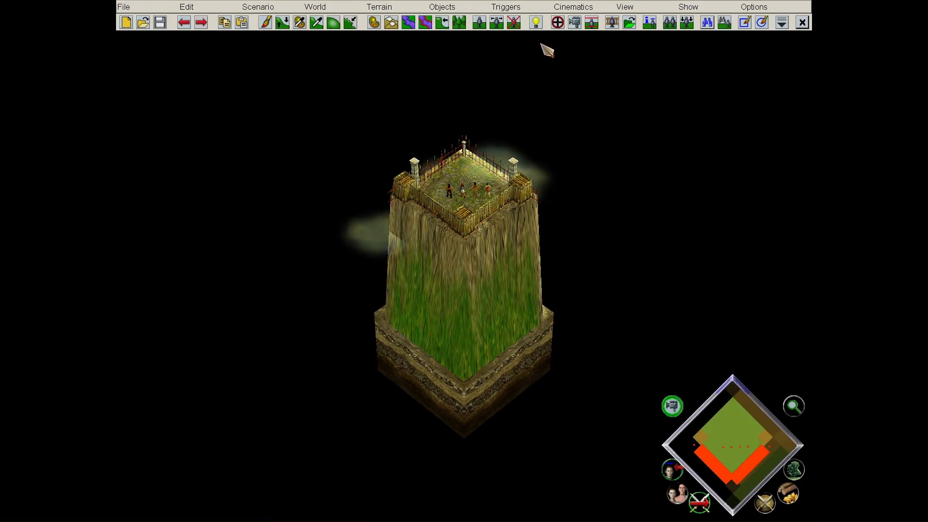
{"action": "left_click", "coordinate": [558, 20]}
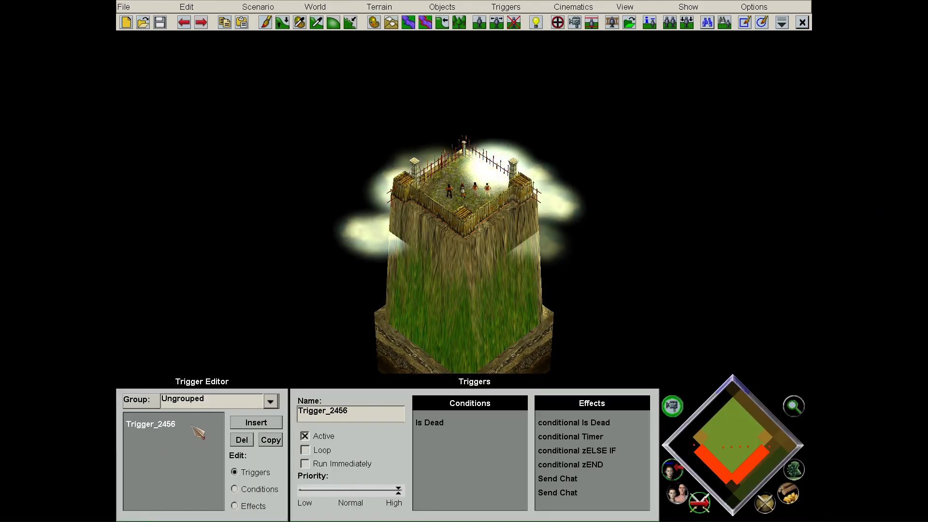
- Launch a fresh playtest until 'Dave and Greta are dead!' appears, then quit back
{"action": "left_click", "coordinate": [246, 506]}
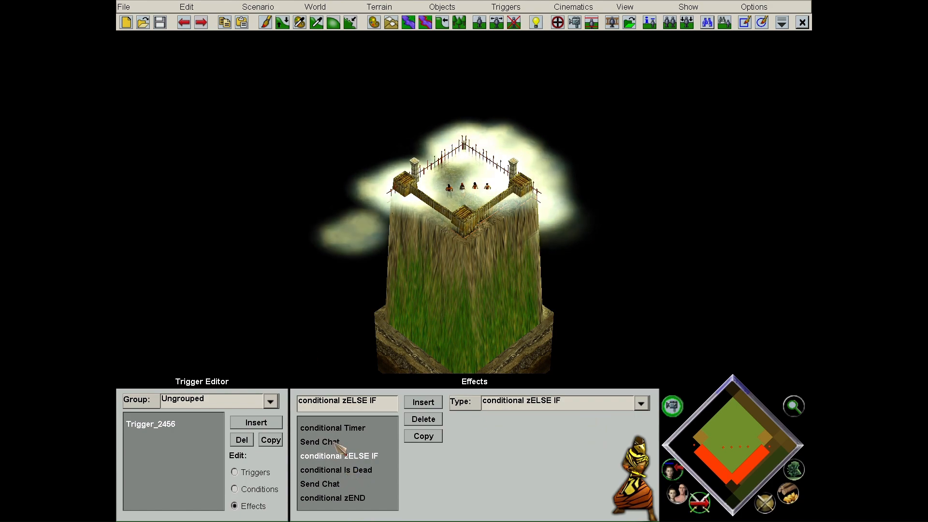
{"action": "scroll", "coordinate": [327, 339], "scroll_direction": "up", "scroll_amount": 10}
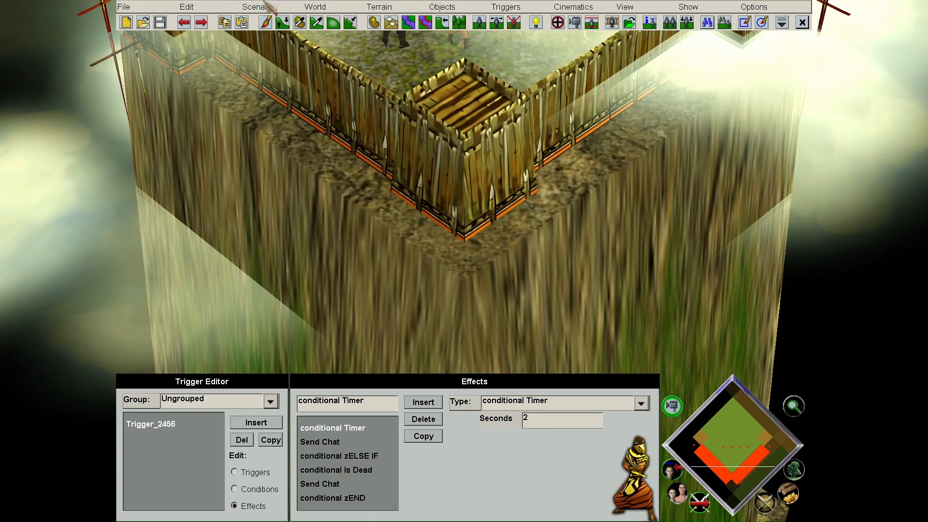
{"action": "left_click", "coordinate": [265, 5]}
{"action": "left_click", "coordinate": [286, 69]}
{"action": "left_click", "coordinate": [443, 238]}
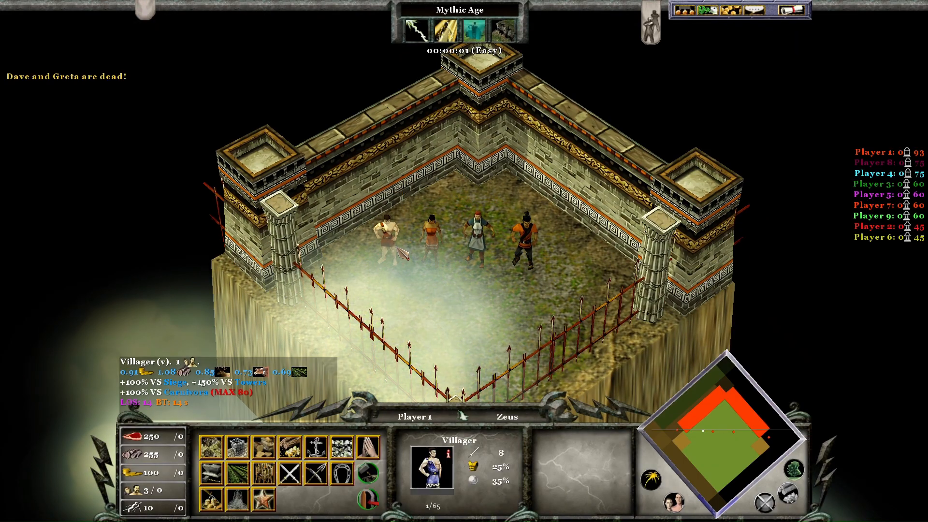
{"action": "left_click", "coordinate": [791, 10]}
{"action": "left_click", "coordinate": [471, 213]}
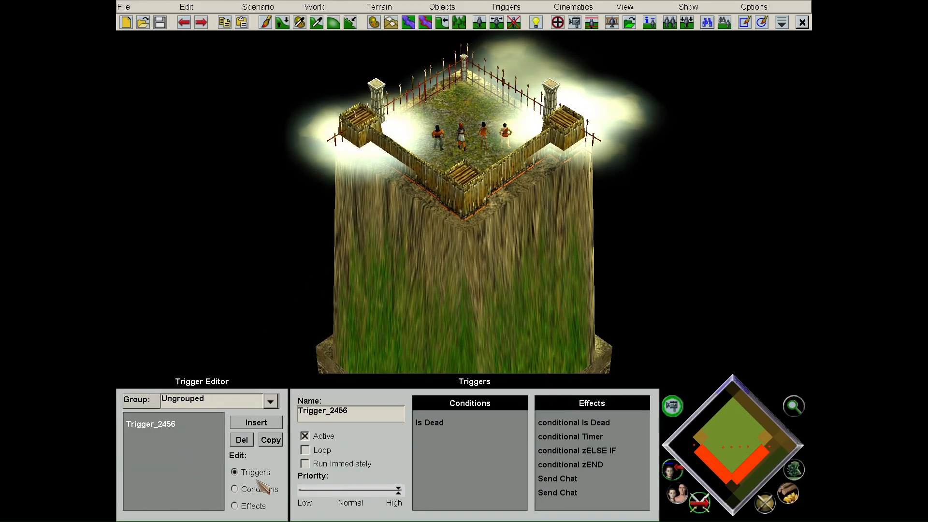
- Scroll through the effect Type list without changing anything, then close the Trigger Editor with Escape
{"action": "left_click", "coordinate": [255, 506]}
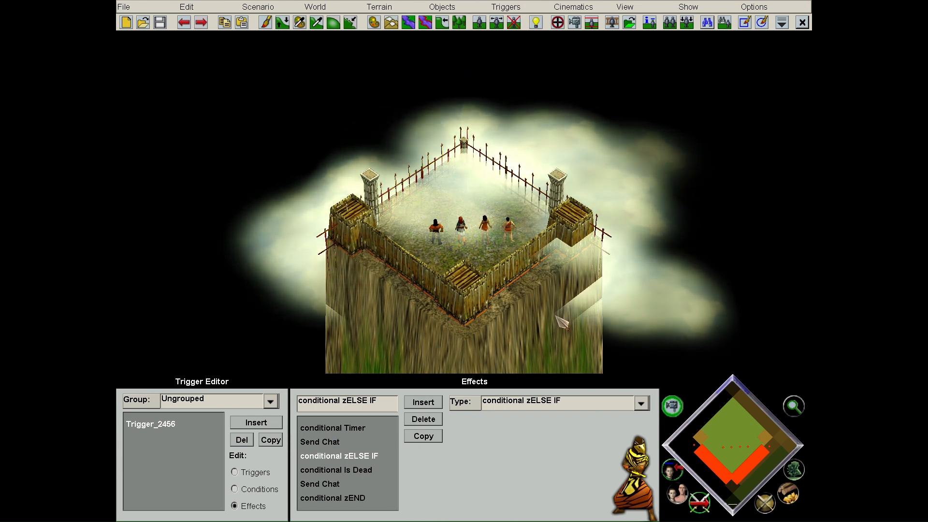
{"action": "left_click", "coordinate": [570, 404]}
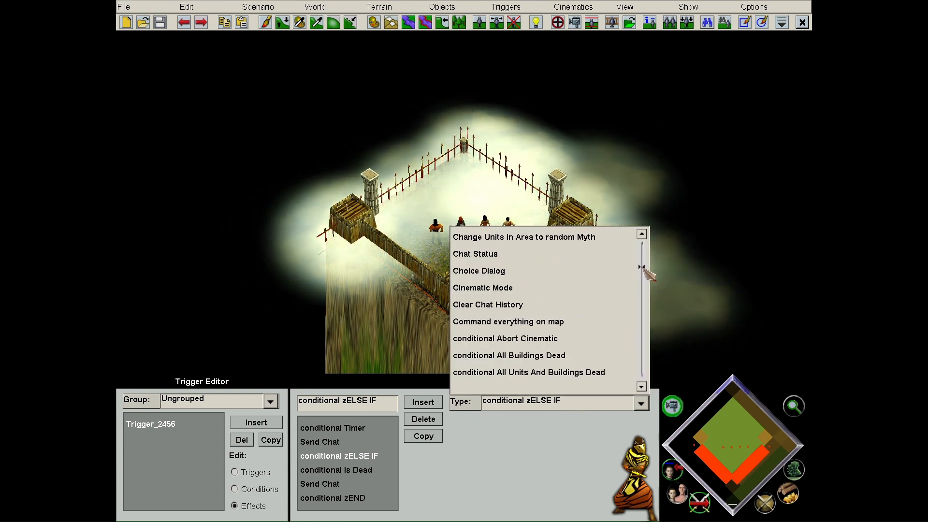
{"action": "left_click_drag", "start_coordinate": [642, 267], "coordinate": [642, 270]}
{"action": "scroll", "coordinate": [624, 298], "scroll_direction": "down", "scroll_amount": 2}
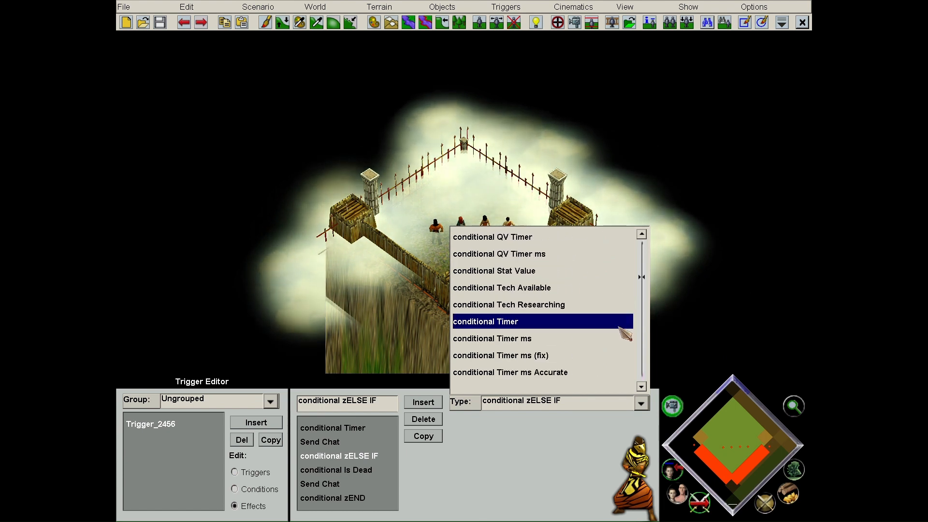
{"action": "scroll", "coordinate": [623, 340], "scroll_direction": "down", "scroll_amount": 3}
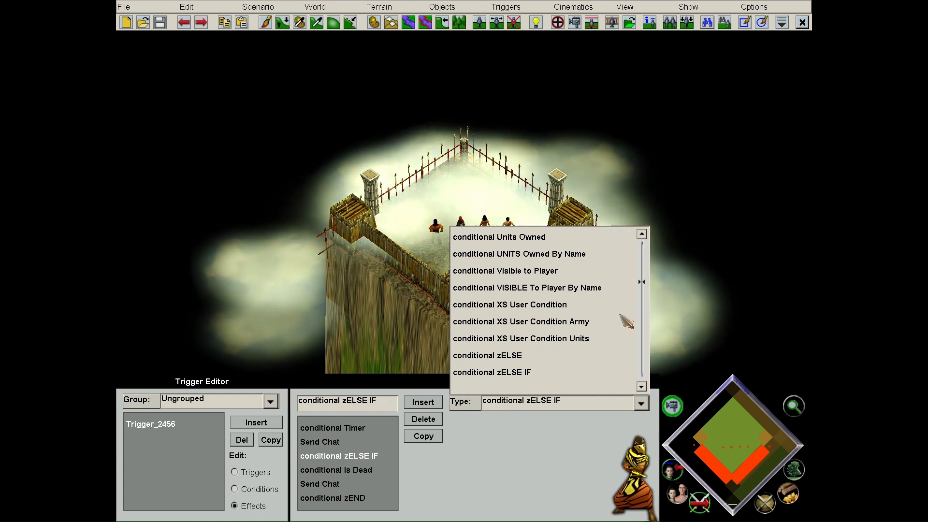
{"action": "left_click", "coordinate": [738, 261]}
{"action": "key", "text": "Escape"}
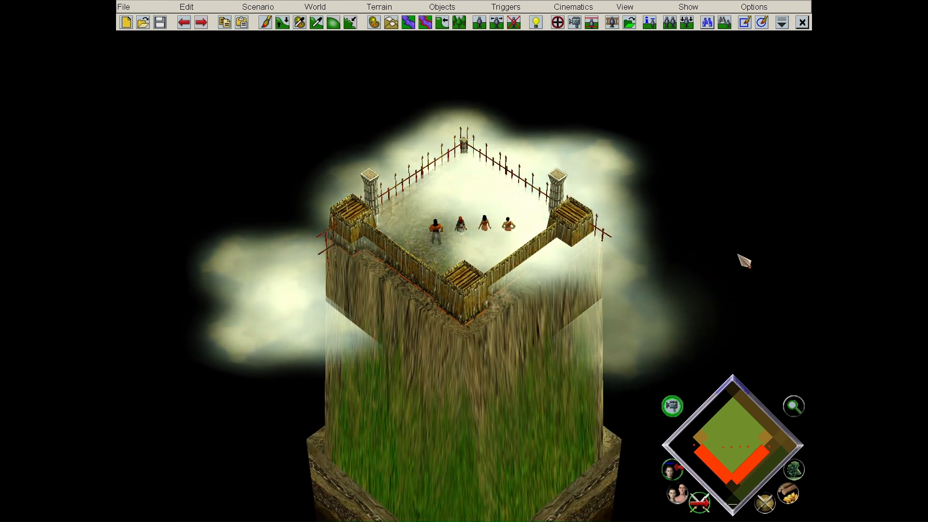